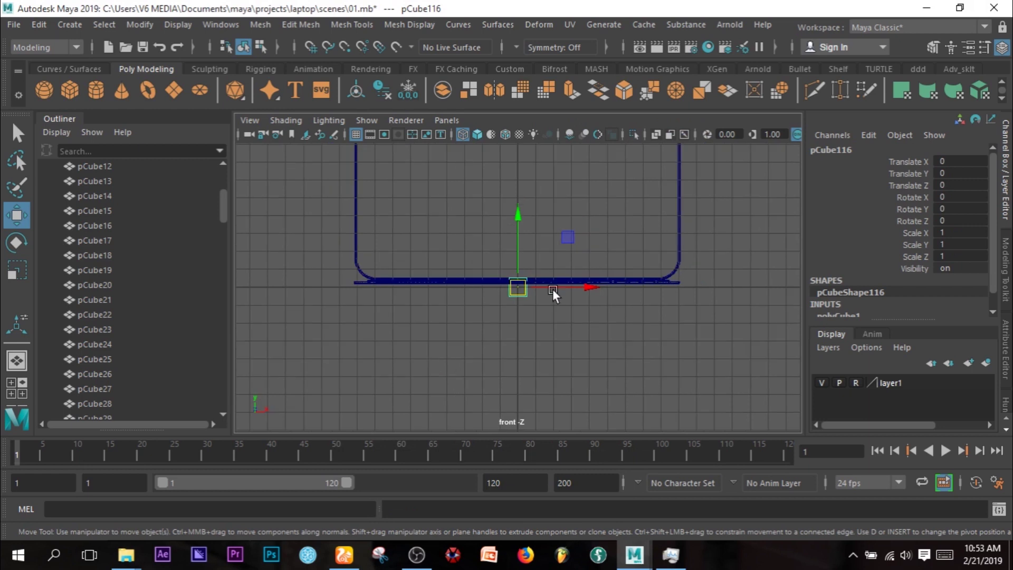
# Step: Raise the cube to about Y 6.53 and scale it to 17.15 wide and about 9.62 high inside the lid outline
pyautogui.scroll(-1, 545, 277)
pyautogui.moveTo(531, 256); pyautogui.dragTo(534, 140)
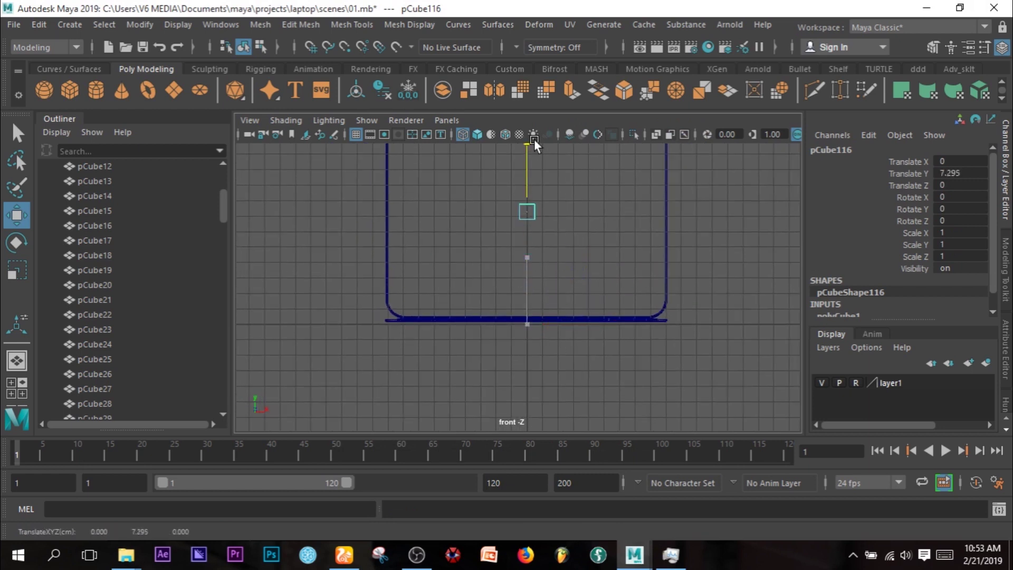
pyautogui.keyDown('alt'); pyautogui.moveTo(558, 244); pyautogui.dragTo(544, 371, button='middle'); pyautogui.keyUp('alt')
pyautogui.press('r')
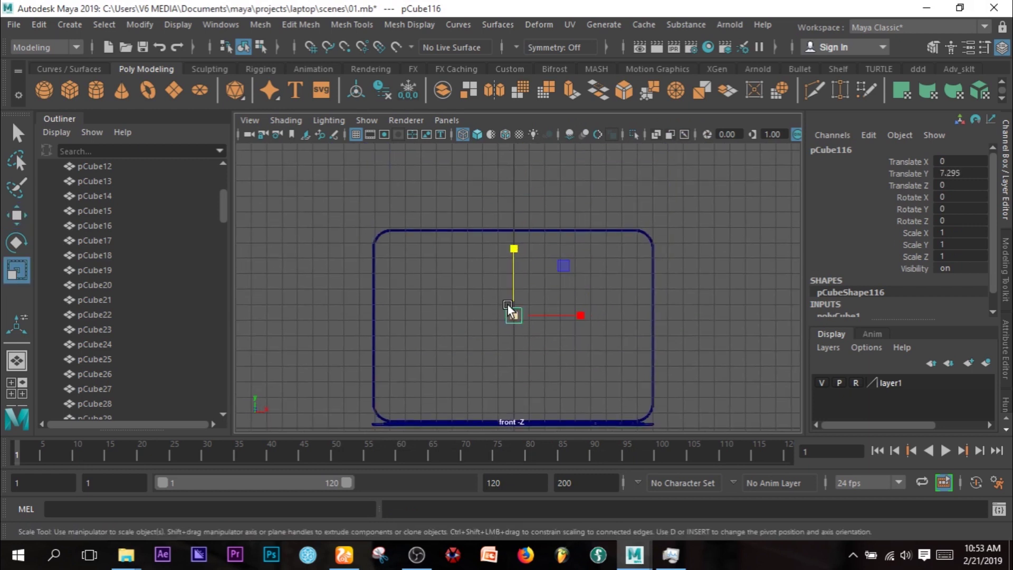
pyautogui.moveTo(513, 311); pyautogui.dragTo(652, 315)
pyautogui.moveTo(522, 250)
pyautogui.mouseDown()
pyautogui.moveTo(520, 210)
pyautogui.moveTo(520, 253)
pyautogui.mouseUp()
pyautogui.press('w')
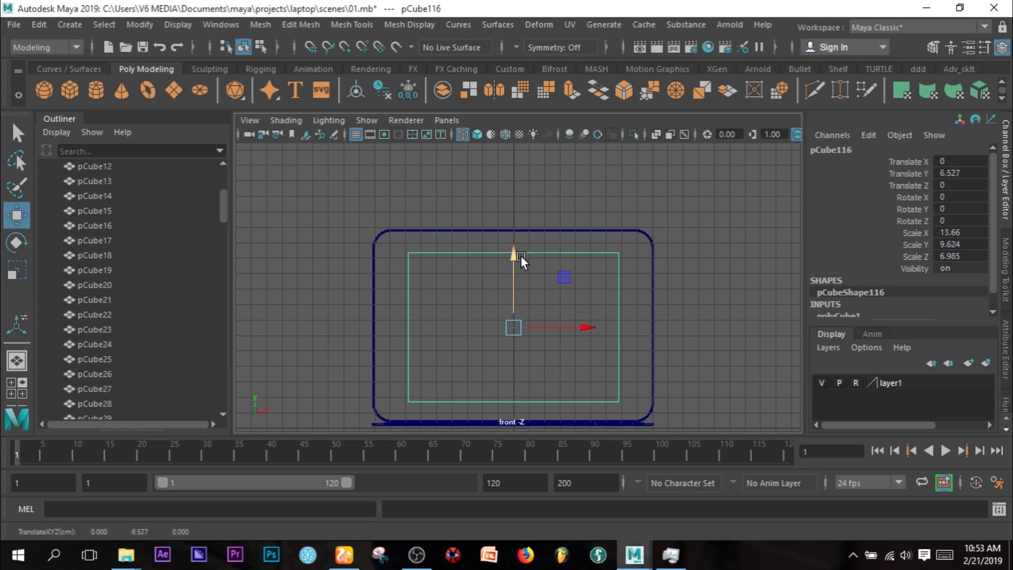
pyautogui.press('r')
pyautogui.moveTo(582, 330); pyautogui.dragTo(599, 329)
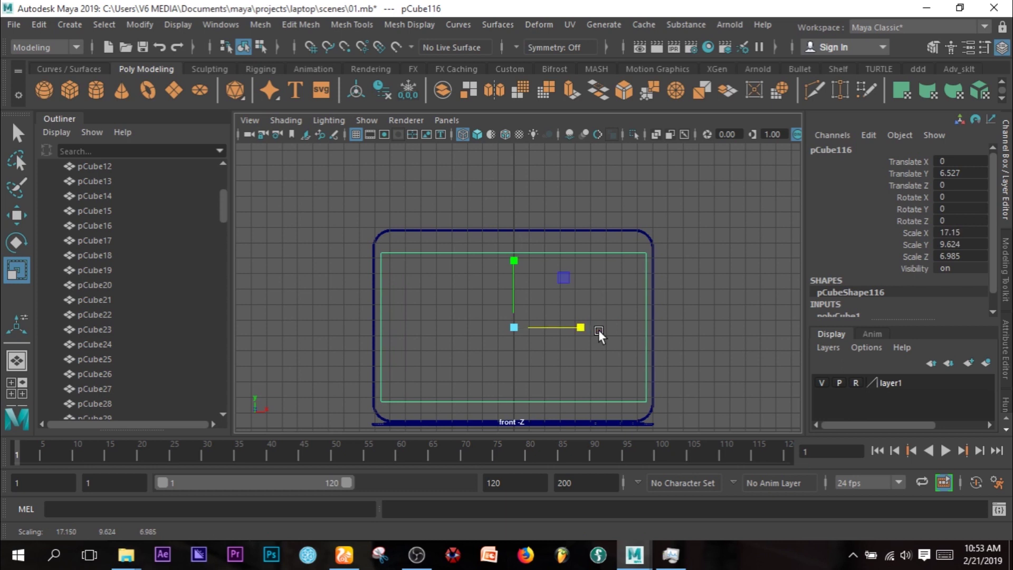
# Step: Thin the screen block in depth to a Z scale of about 0.32
pyautogui.press('space')
pyautogui.press('space')
pyautogui.keyDown('alt'); pyautogui.moveTo(712, 258); pyautogui.dragTo(583, 307); pyautogui.keyUp('alt')
pyautogui.moveTo(461, 270); pyautogui.dragTo(528, 268)
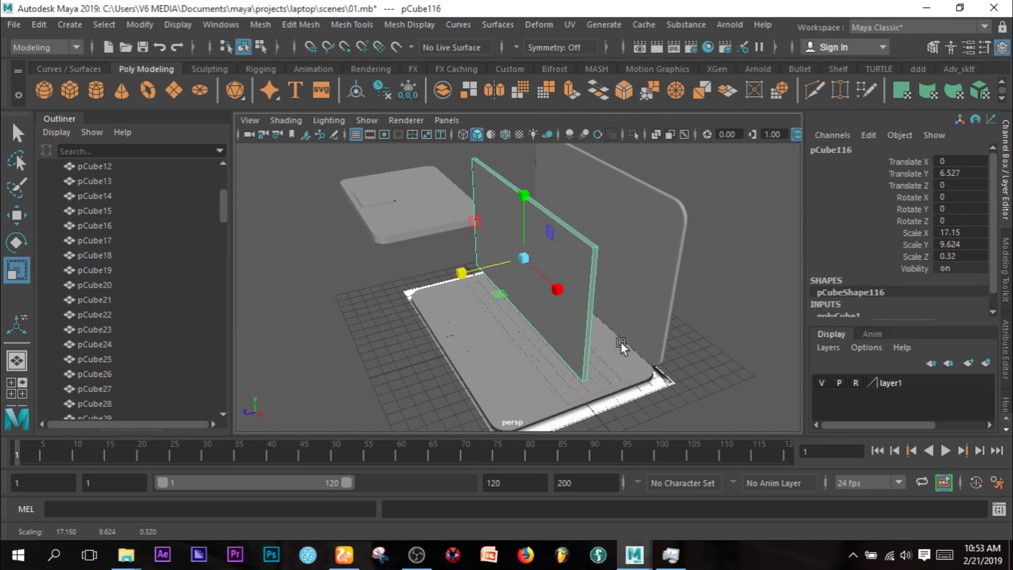
pyautogui.keyDown('alt'); pyautogui.moveTo(621, 342); pyautogui.dragTo(522, 343); pyautogui.keyUp('alt')
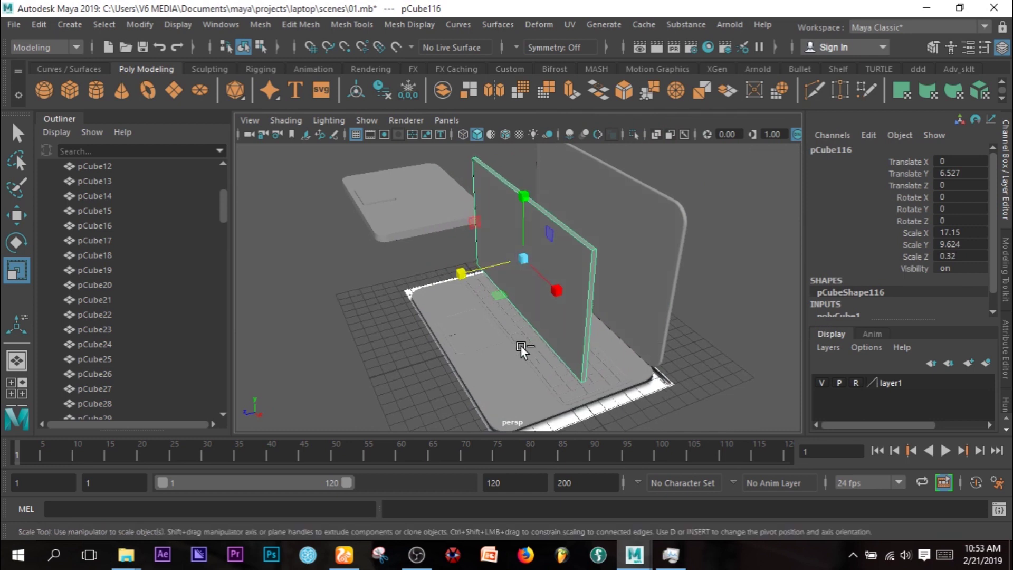
# Step: Duplicate the screen panel and move the copy behind the lid to about Z -24.75
pyautogui.hotkey('ctrl', 'd')
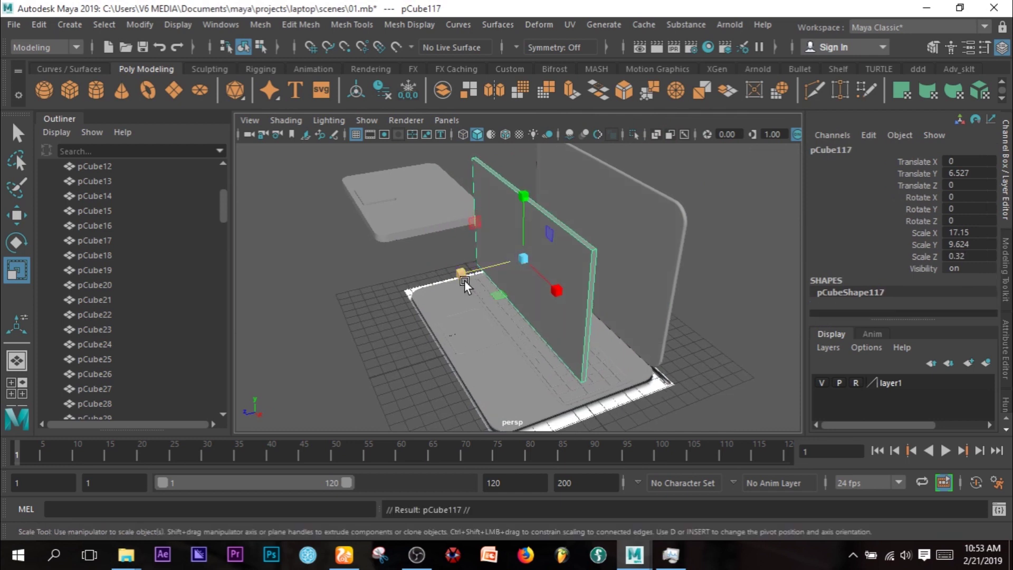
pyautogui.press('w')
pyautogui.moveTo(467, 281); pyautogui.dragTo(732, 208)
# Step: Move the original screen panel back into the lid's front face at about Z -5.75
pyautogui.hotkey('ctrl', 'z')
pyautogui.hotkey('ctrl', 'z')
pyautogui.moveTo(473, 274); pyautogui.dragTo(538, 260)
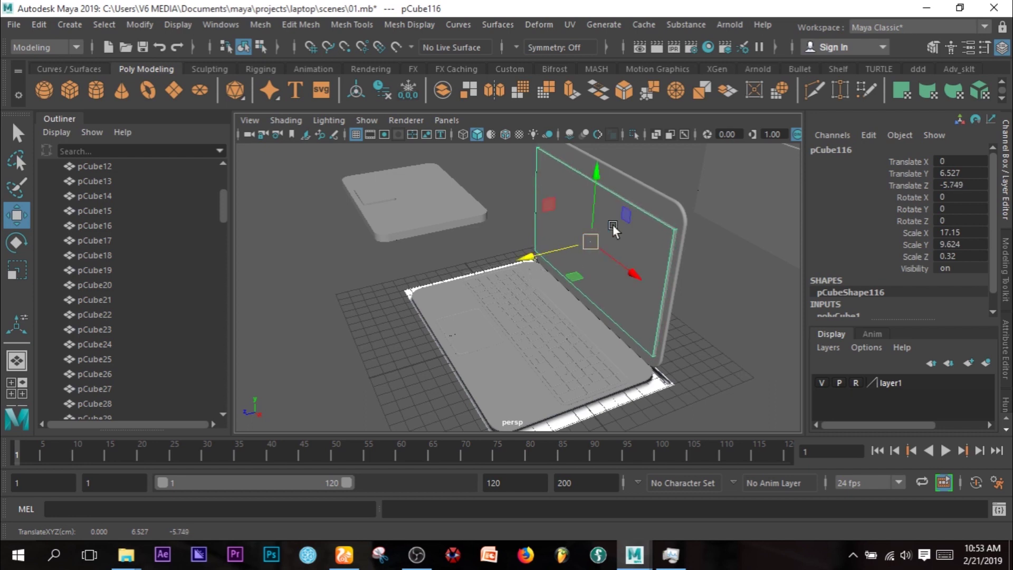
# Step: Subtract the screen panel from the laptop lid with a Boolean Difference to cut the screen recess
pyautogui.click(657, 198)
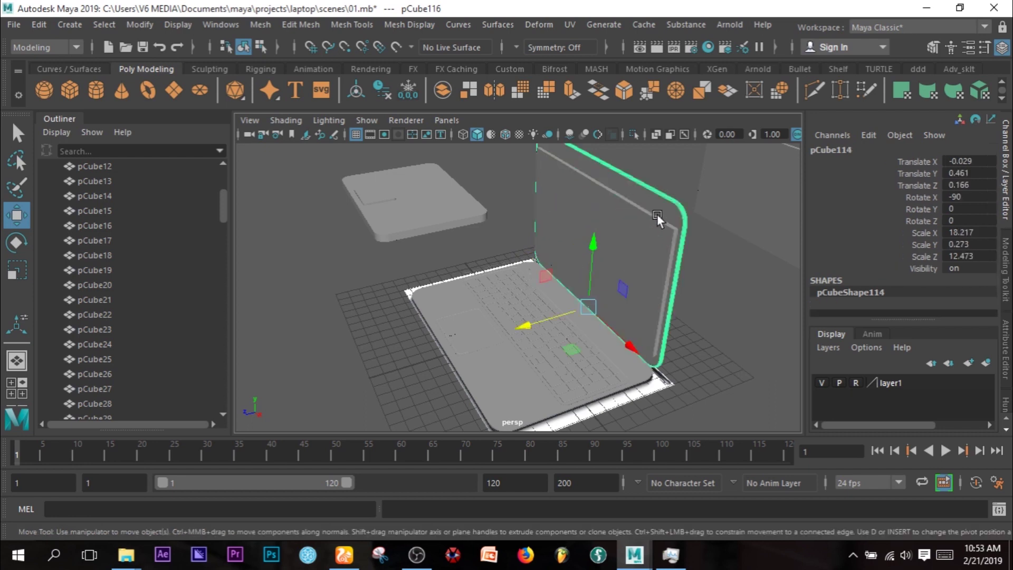
pyautogui.click(640, 239)
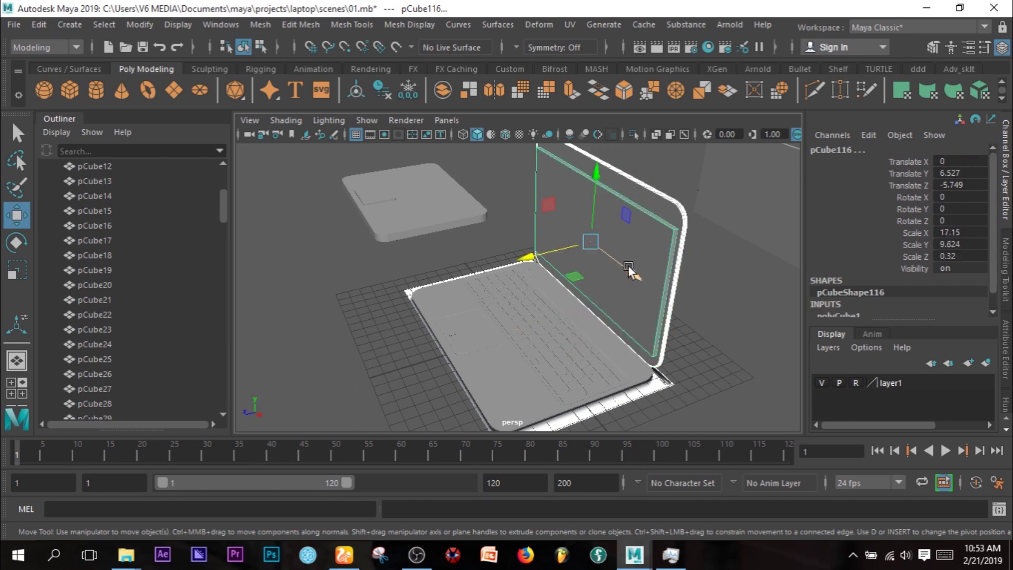
pyautogui.click(257, 24)
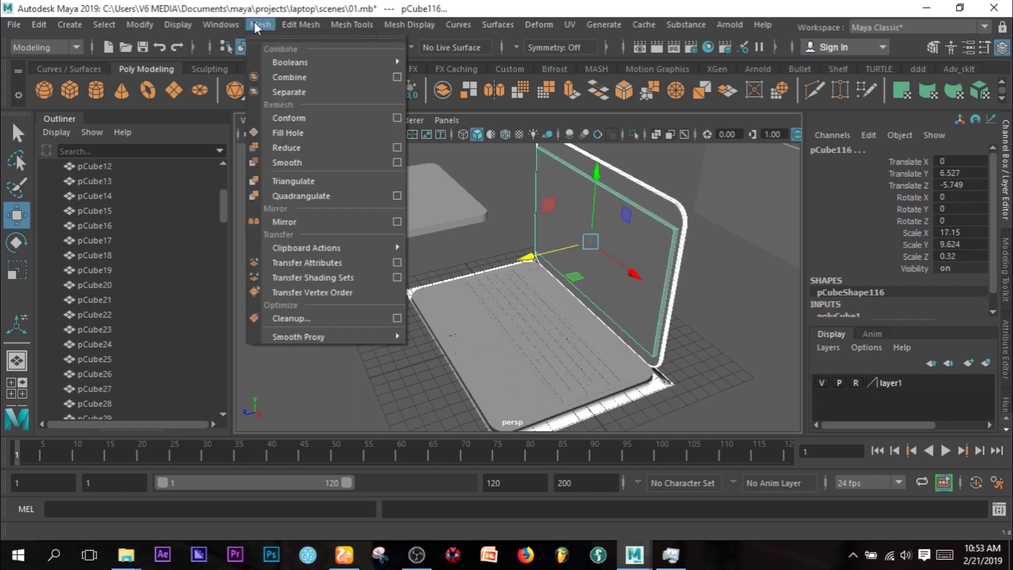
pyautogui.moveTo(348, 63)
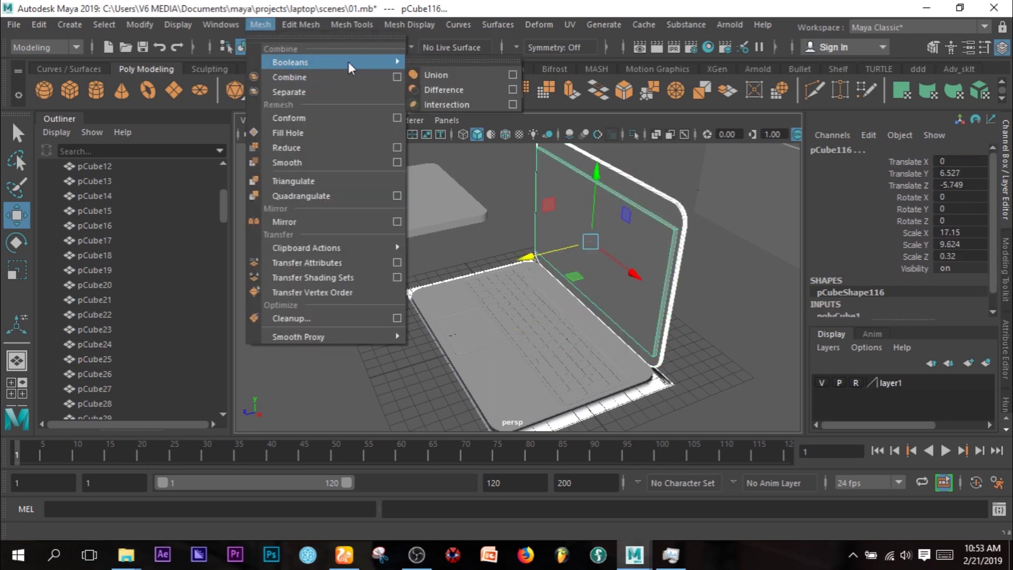
pyautogui.click(459, 92)
pyautogui.hotkey('ctrl', 'z')
pyautogui.scroll(3, 702, 211)
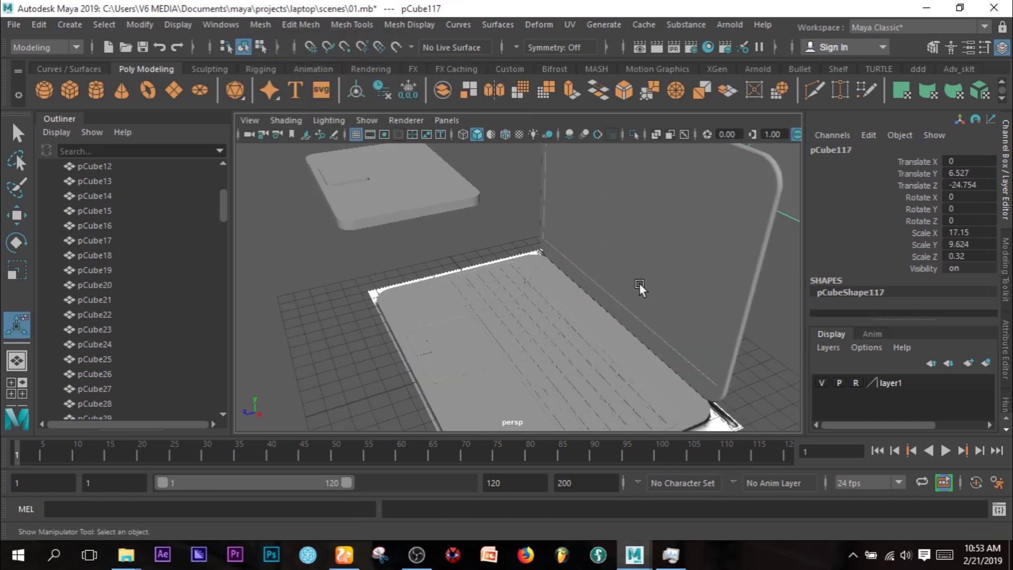
pyautogui.scroll(-3, 635, 311)
pyautogui.keyDown('alt'); pyautogui.moveTo(635, 336); pyautogui.dragTo(523, 310); pyautogui.keyUp('alt')
pyautogui.hotkey('shift', 'z')
# Step: Push the recessed screen face of the lid to about Z -5.95 and return to object selection
pyautogui.moveTo(524, 146); pyautogui.dragTo(525, 186, button='right')
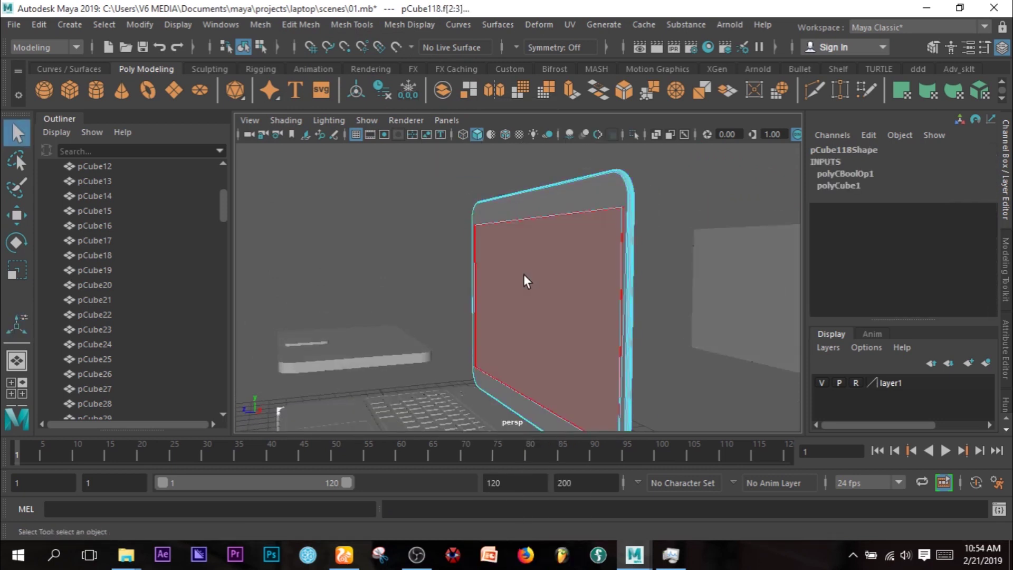
pyautogui.click(523, 275)
pyautogui.press('w')
pyautogui.moveTo(457, 310); pyautogui.dragTo(465, 312)
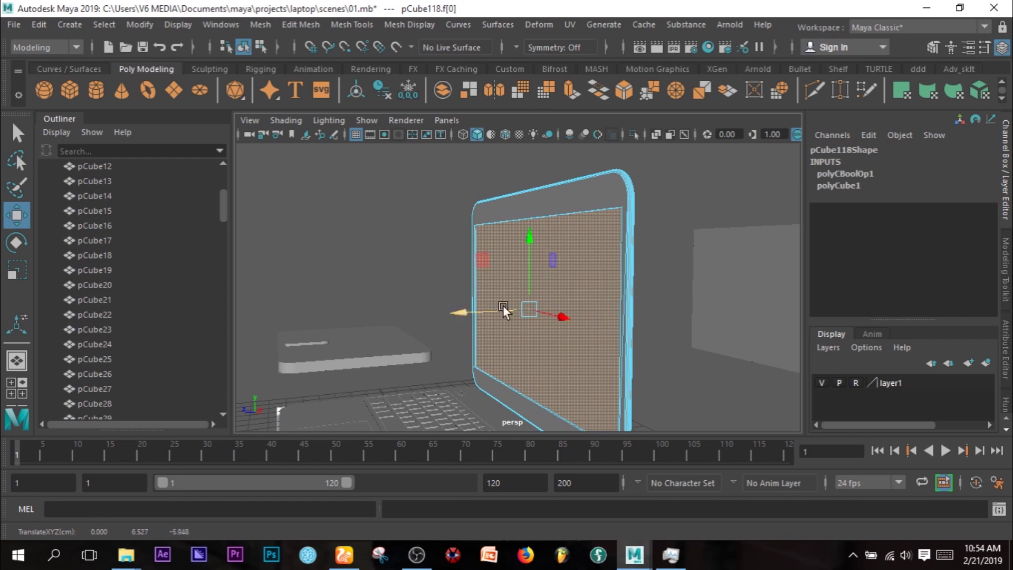
pyautogui.rightClick(598, 298)
pyautogui.moveTo(597, 299); pyautogui.dragTo(634, 129, button='right')
# Step: Bring the spare screen panel forward to the lid at about Z -5.8 and thin it to a Z scale of 0.045
pyautogui.click(675, 222)
pyautogui.click(747, 298)
pyautogui.moveTo(734, 312); pyautogui.dragTo(443, 360)
pyautogui.press('r')
pyautogui.moveTo(477, 315); pyautogui.dragTo(530, 302)
# Step: Seat the thin screen panel inside the lid recess at about Z -5.945
pyautogui.keyDown('alt'); pyautogui.moveTo(648, 249); pyautogui.dragTo(612, 278); pyautogui.keyUp('alt')
pyautogui.scroll(5, 597, 277)
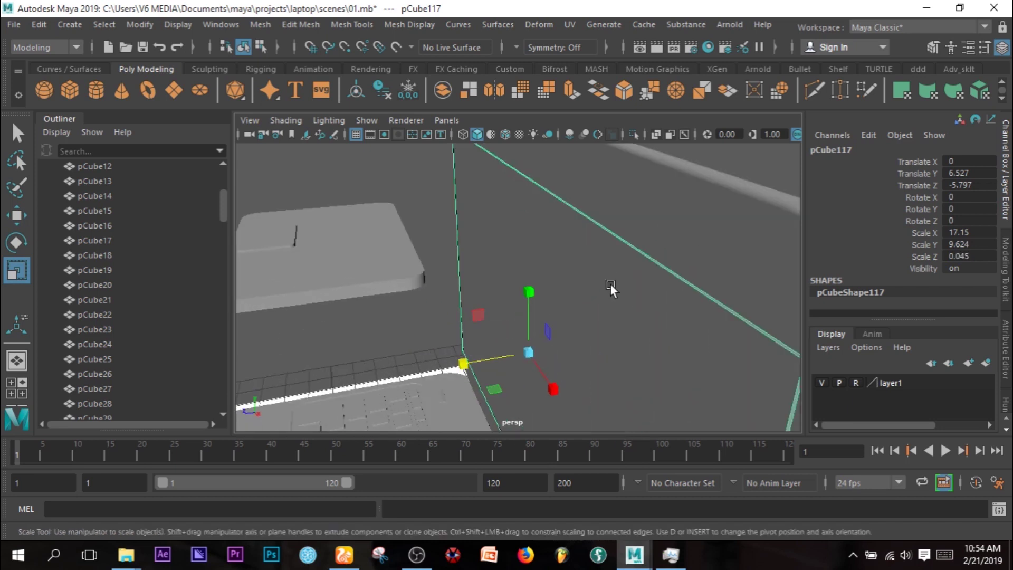
pyautogui.press('w')
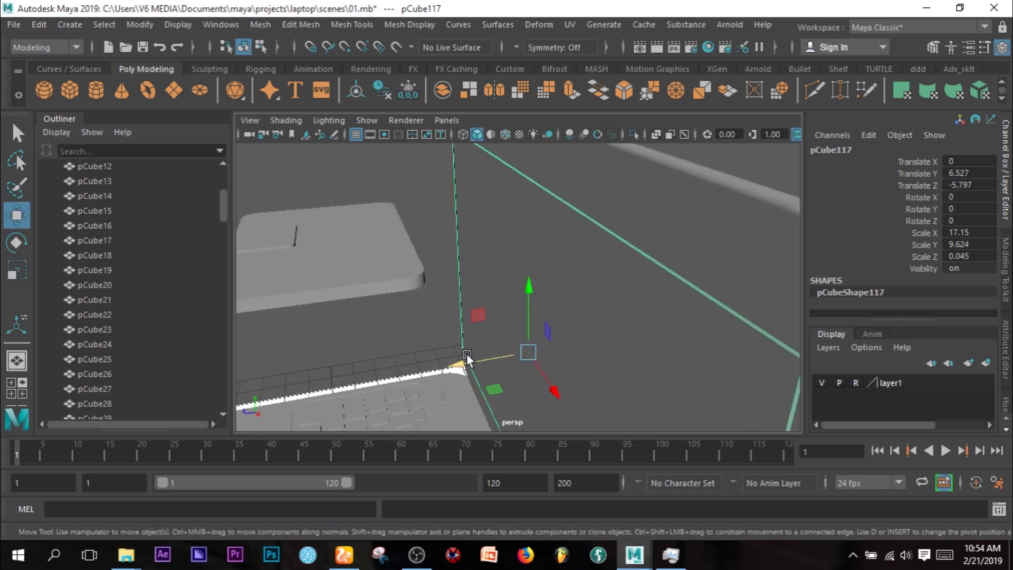
pyautogui.moveTo(464, 364); pyautogui.dragTo(474, 332)
pyautogui.press('f')
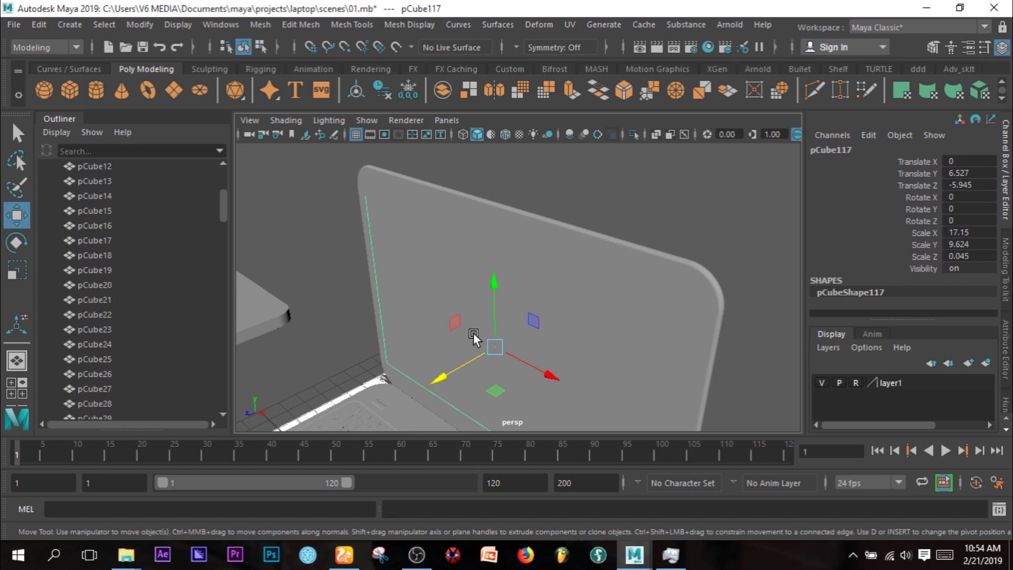
pyautogui.scroll(-10, 370, 292)
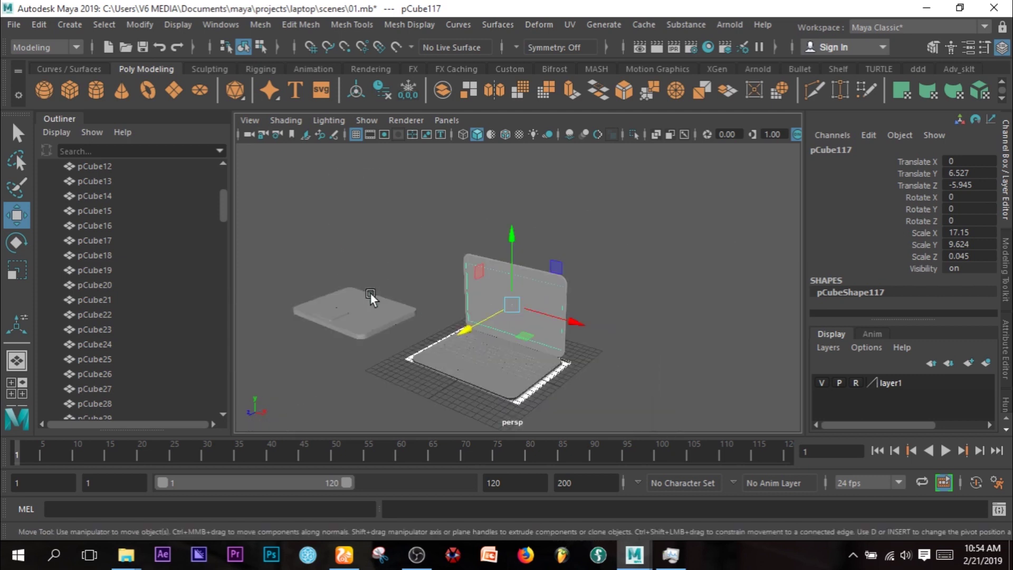
# Step: Duplicate the screen panel, raise the copy to about Y 17.73, and shrink it to a block of about 1.4 × 1.28 × 0.74
pyautogui.keyDown('alt'); pyautogui.moveTo(620, 318); pyautogui.dragTo(581, 332); pyautogui.keyUp('alt')
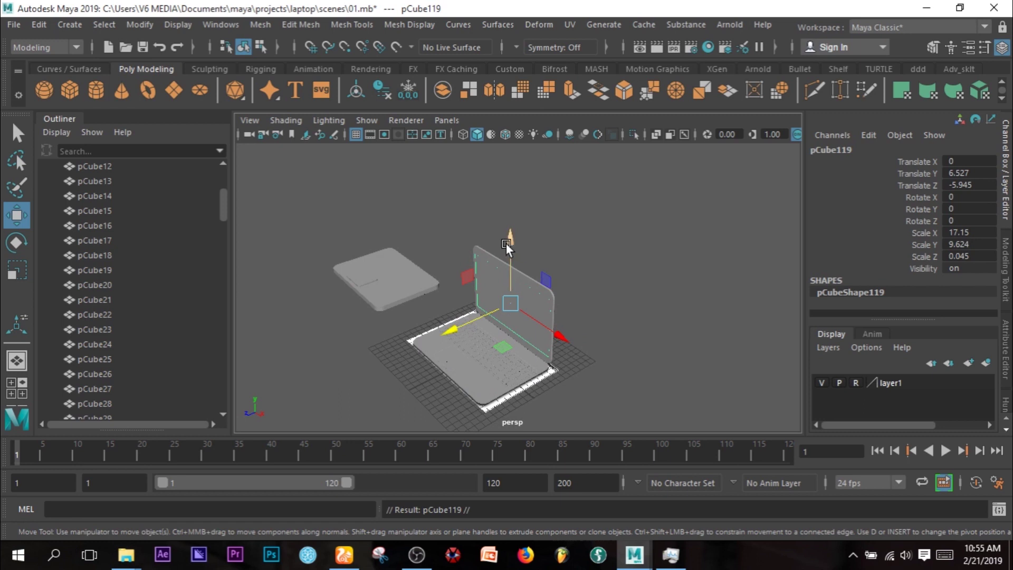
pyautogui.moveTo(506, 241); pyautogui.dragTo(528, 162)
pyautogui.press('r')
pyautogui.moveTo(468, 243); pyautogui.dragTo(235, 312)
pyautogui.moveTo(447, 256); pyautogui.dragTo(147, 317)
pyautogui.moveTo(458, 252); pyautogui.dragTo(339, 281)
pyautogui.scroll(5, 426, 275)
pyautogui.keyDown('alt'); pyautogui.moveTo(643, 213); pyautogui.dragTo(493, 284, button='middle'); pyautogui.keyUp('alt')
pyautogui.moveTo(498, 272); pyautogui.dragTo(314, 319)
pyautogui.moveTo(531, 299); pyautogui.dragTo(512, 288)
# Step: In the front view, lower the small block onto the lid's top bezel at about Y 12
pyautogui.press('space')
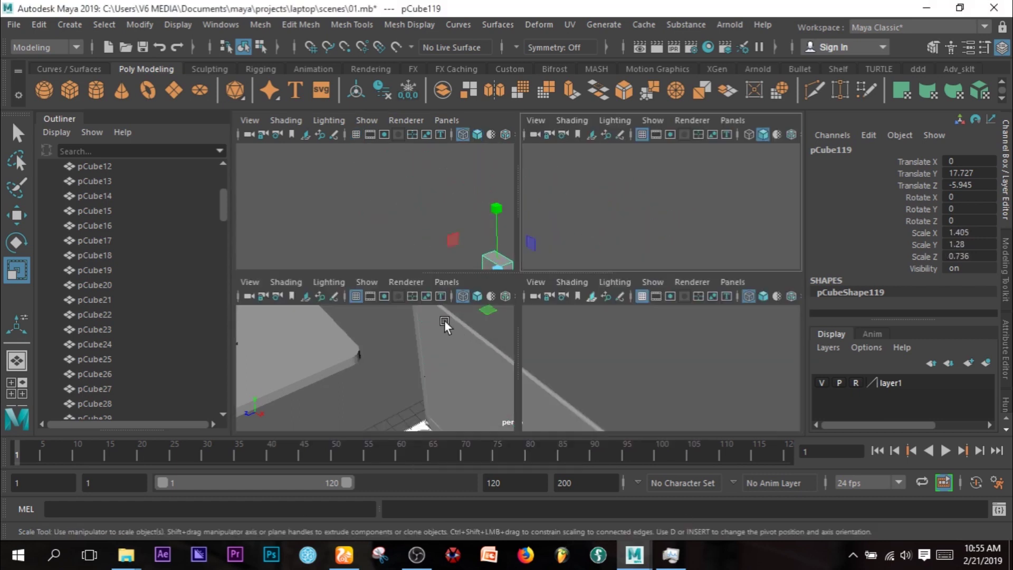
pyautogui.press('space')
pyautogui.press('space')
pyautogui.press('space')
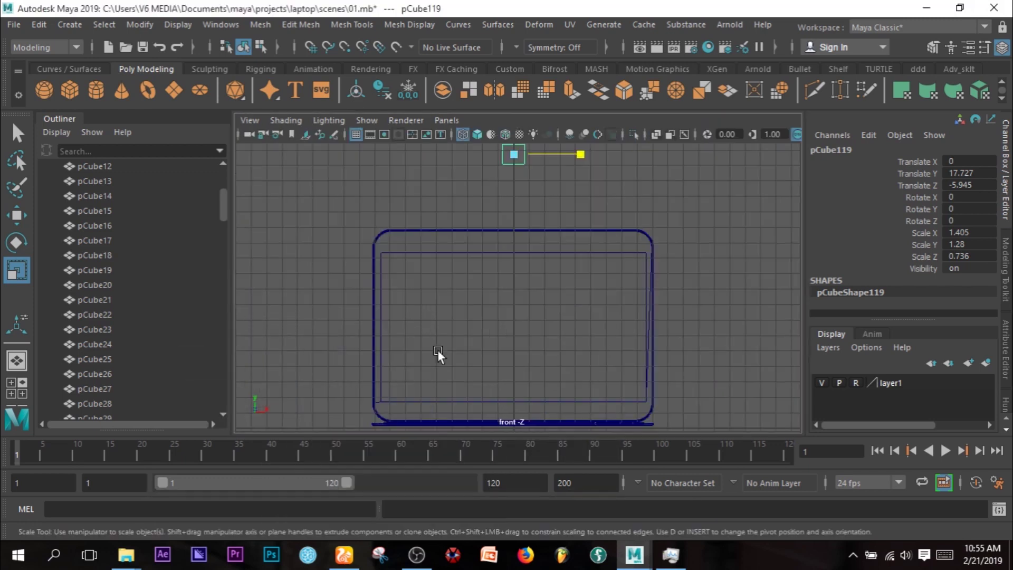
pyautogui.scroll(-1, 496, 315)
pyautogui.press('w')
pyautogui.moveTo(516, 174); pyautogui.dragTo(511, 244)
# Step: Center the small block horizontally on the top bezel at about X -0.03
pyautogui.scroll(4, 511, 248)
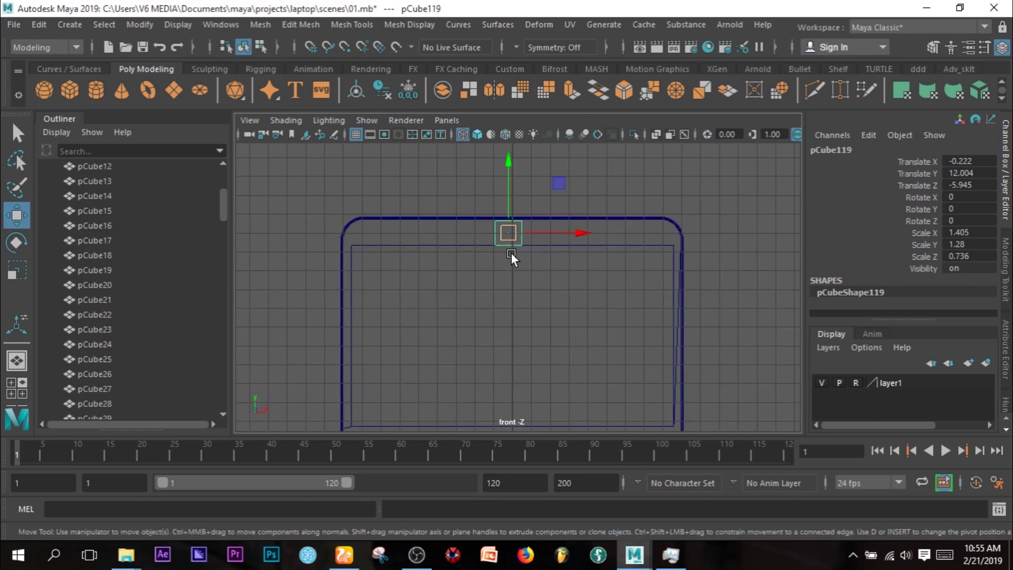
pyautogui.moveTo(534, 207); pyautogui.dragTo(544, 210)
pyautogui.scroll(3, 544, 212)
pyautogui.keyDown('alt'); pyautogui.moveTo(543, 214); pyautogui.dragTo(512, 398, button='middle'); pyautogui.keyUp('alt')
pyautogui.scroll(2, 513, 398)
pyautogui.keyDown('alt'); pyautogui.moveTo(527, 330); pyautogui.dragTo(582, 224, button='middle'); pyautogui.keyUp('alt')
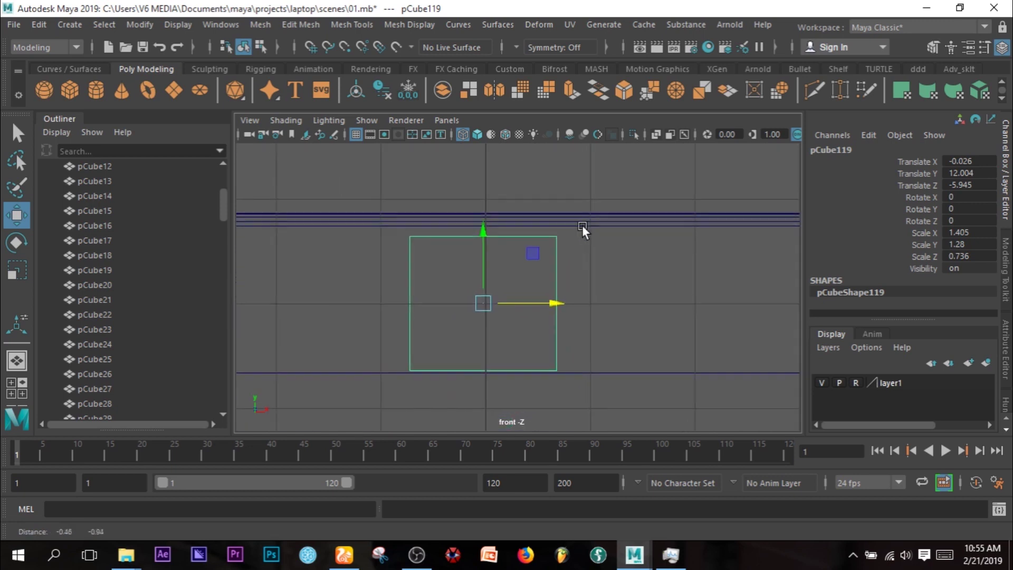
# Step: Scale the block on the top bezel down to about 0.43 wide and high and 0.245 deep
pyautogui.press('r')
pyautogui.moveTo(550, 304); pyautogui.dragTo(549, 305)
pyautogui.moveTo(481, 305); pyautogui.dragTo(416, 300)
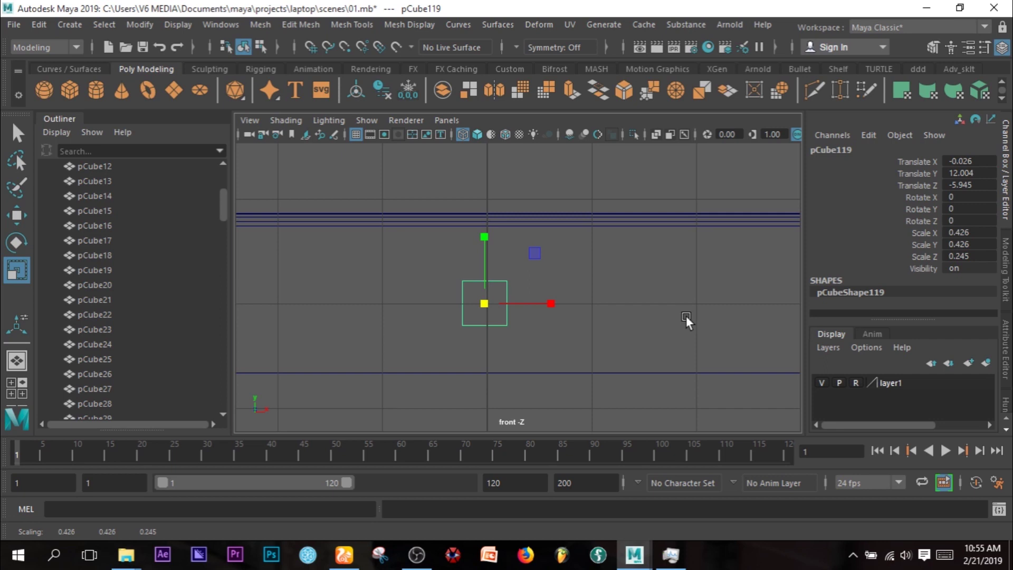
# Step: Duplicate the small bezel block and move the copy in front of the lid to about Z -5.54
pyautogui.press('space')
pyautogui.press('space')
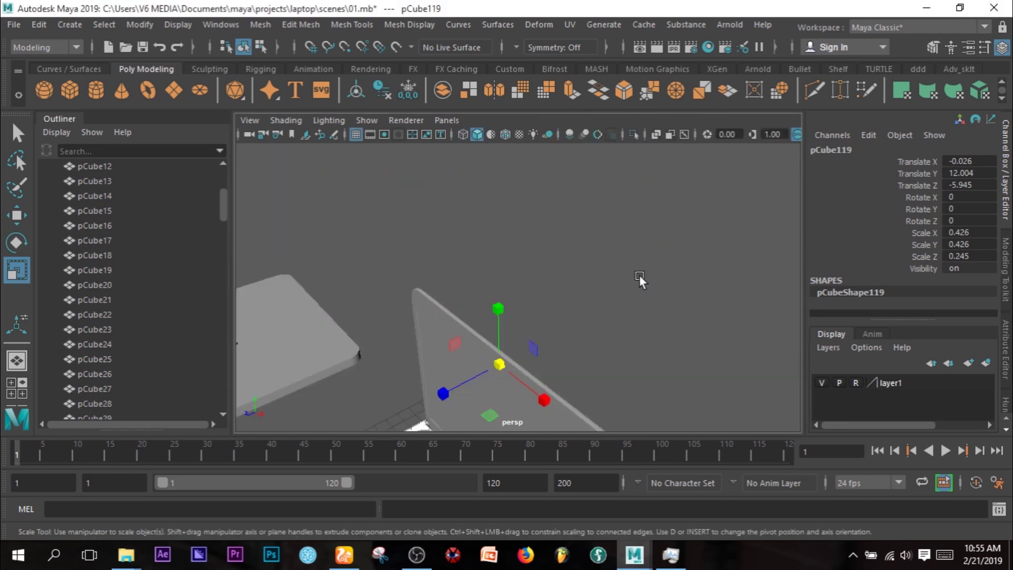
pyautogui.press('f')
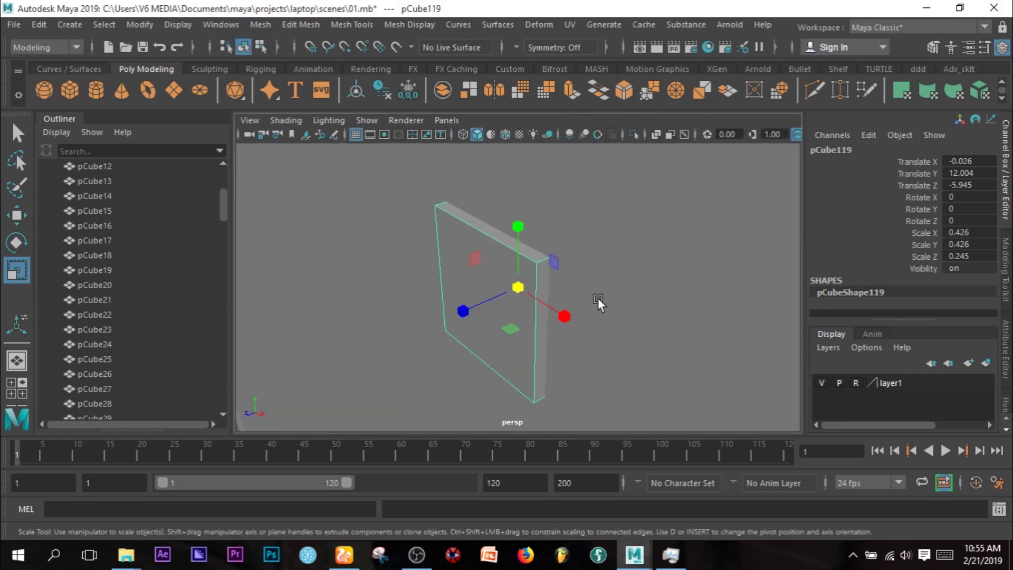
pyautogui.moveTo(460, 324)
pyautogui.keyDown('alt'); pyautogui.mouseDown()
pyautogui.moveTo(434, 328)
pyautogui.moveTo(455, 314)
pyautogui.moveTo(350, 341)
pyautogui.moveTo(370, 349)
pyautogui.mouseUp(); pyautogui.keyUp('alt')
pyautogui.press('w')
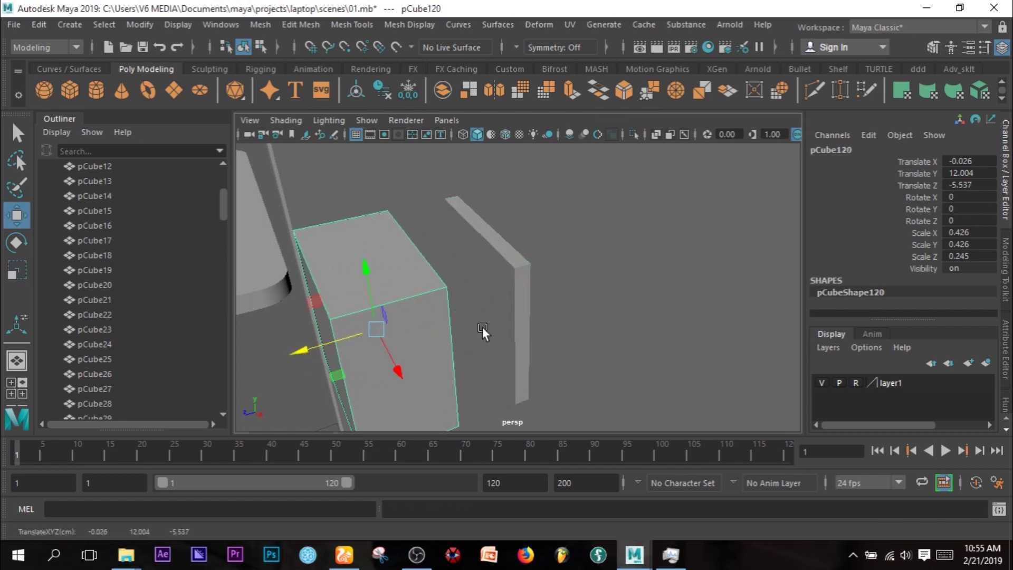
pyautogui.hotkey('ctrl', 'z')
pyautogui.hotkey('ctrl', 'z')
pyautogui.hotkey('ctrl', 'z')
# Step: Subtract the original small block from the lid with a Boolean Difference to cut a square opening in the top bezel
pyautogui.keyDown('alt'); pyautogui.moveTo(651, 316); pyautogui.dragTo(592, 323); pyautogui.keyUp('alt')
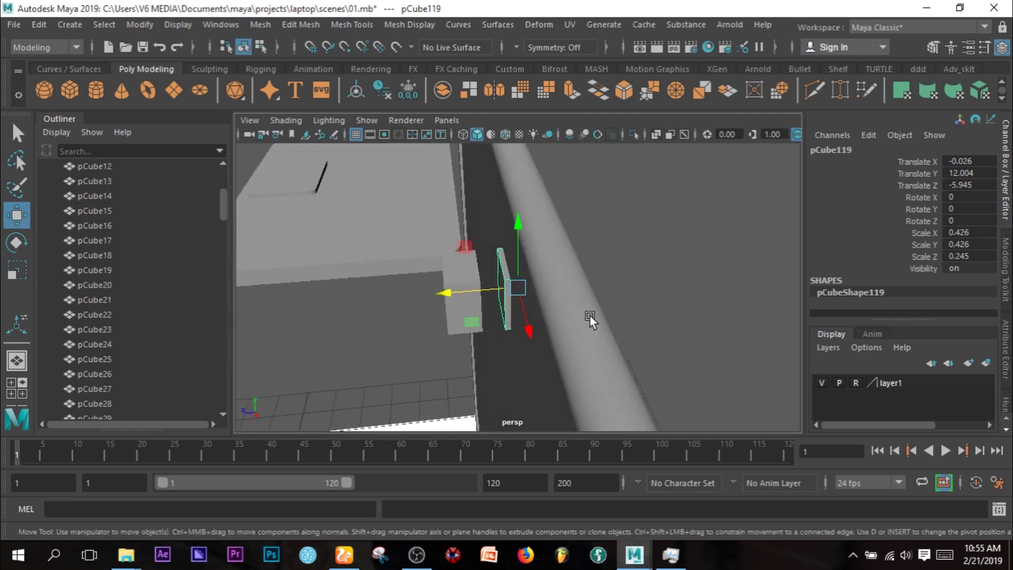
pyautogui.click(590, 315)
pyautogui.click(506, 282)
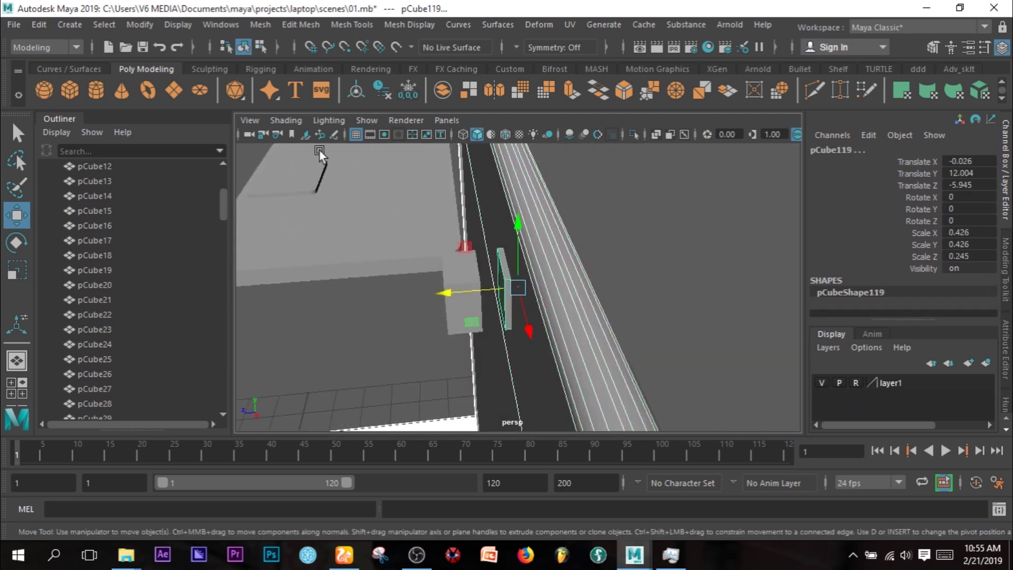
pyautogui.click(254, 25)
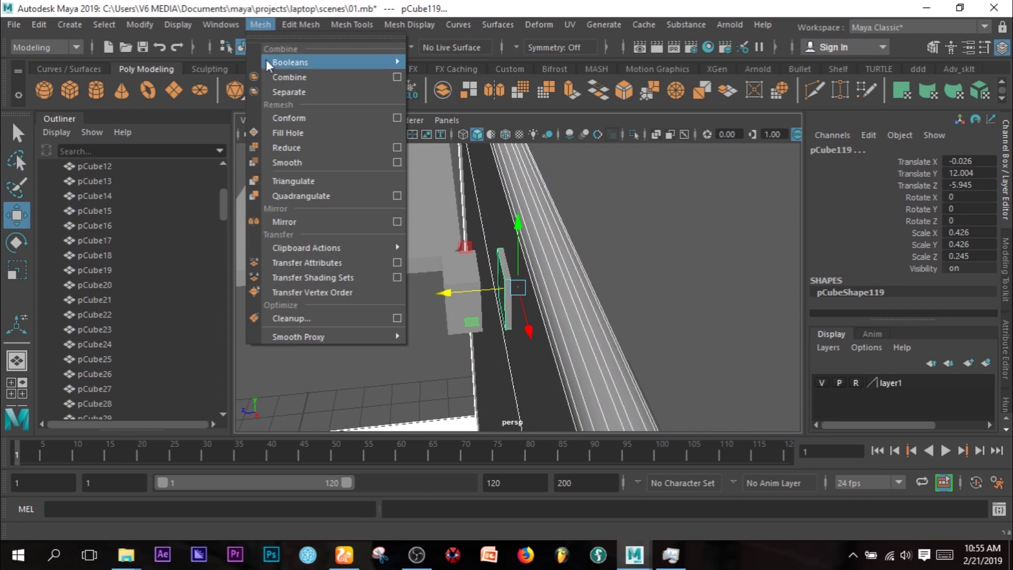
pyautogui.moveTo(316, 63)
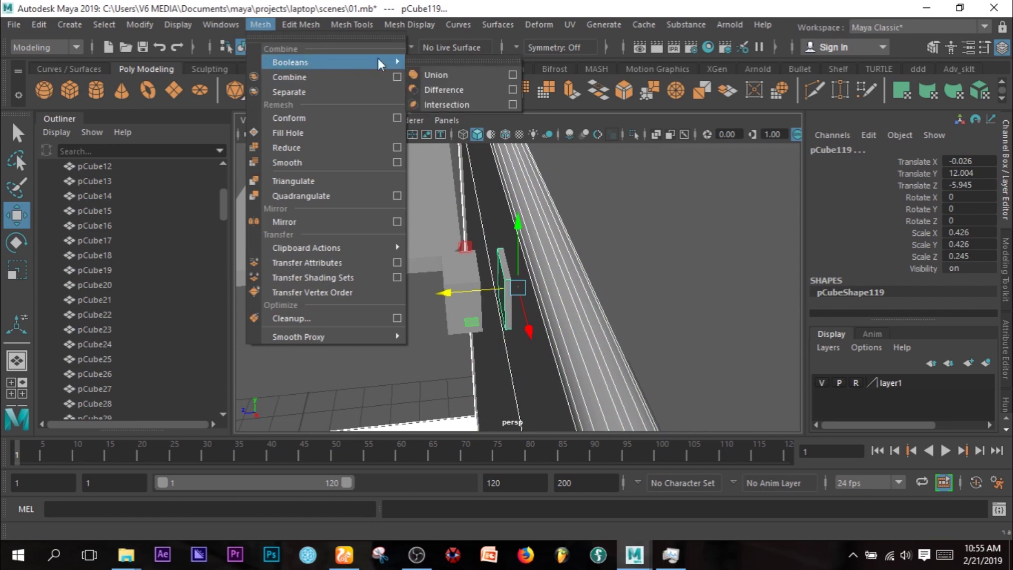
pyautogui.click(449, 89)
pyautogui.click(655, 243)
# Step: Scale the remaining small block to about 0.41 wide and high and thin it to a depth of about 0.034
pyautogui.keyDown('alt'); pyautogui.moveTo(480, 316); pyautogui.dragTo(573, 304); pyautogui.keyUp('alt')
pyautogui.click(503, 310)
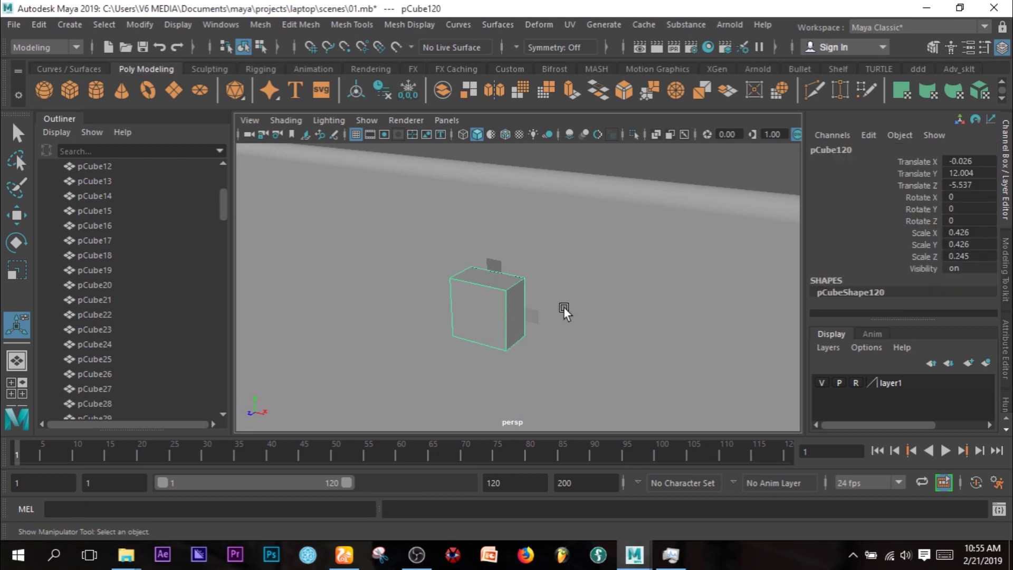
pyautogui.press('r')
pyautogui.moveTo(499, 310)
pyautogui.mouseDown()
pyautogui.moveTo(479, 310)
pyautogui.moveTo(490, 313)
pyautogui.mouseUp()
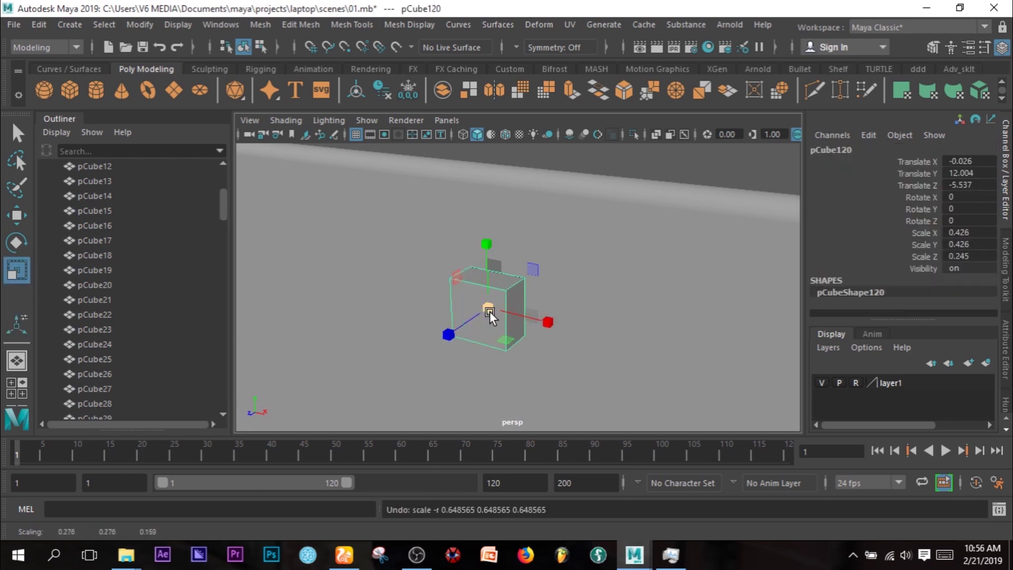
pyautogui.moveTo(455, 332); pyautogui.dragTo(497, 321)
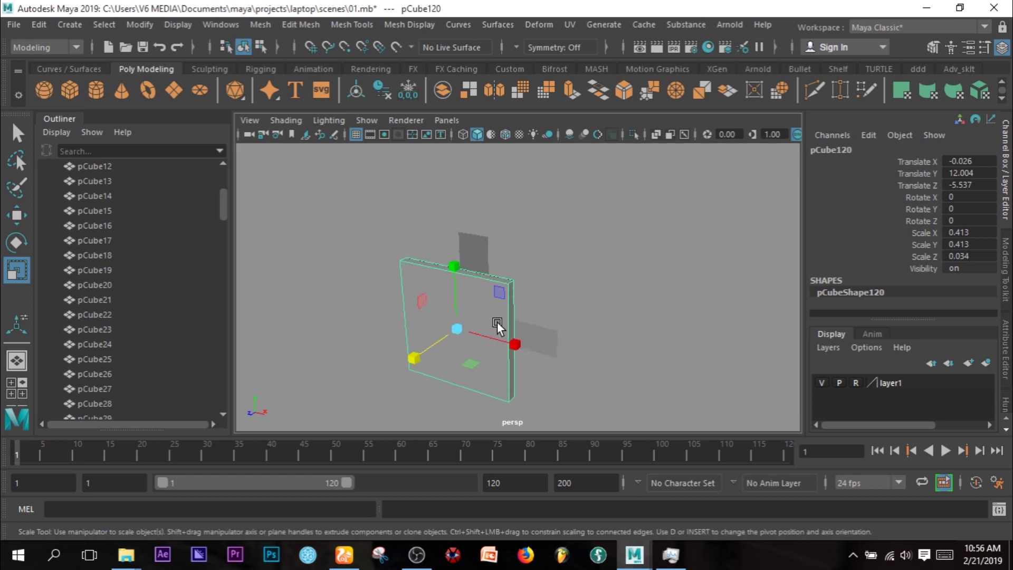
# Step: Move the small bezel panel back to about Z -5.885 and scale it to about 0.421 wide and high and 0.028 deep
pyautogui.press('w')
pyautogui.moveTo(422, 358); pyautogui.dragTo(486, 317)
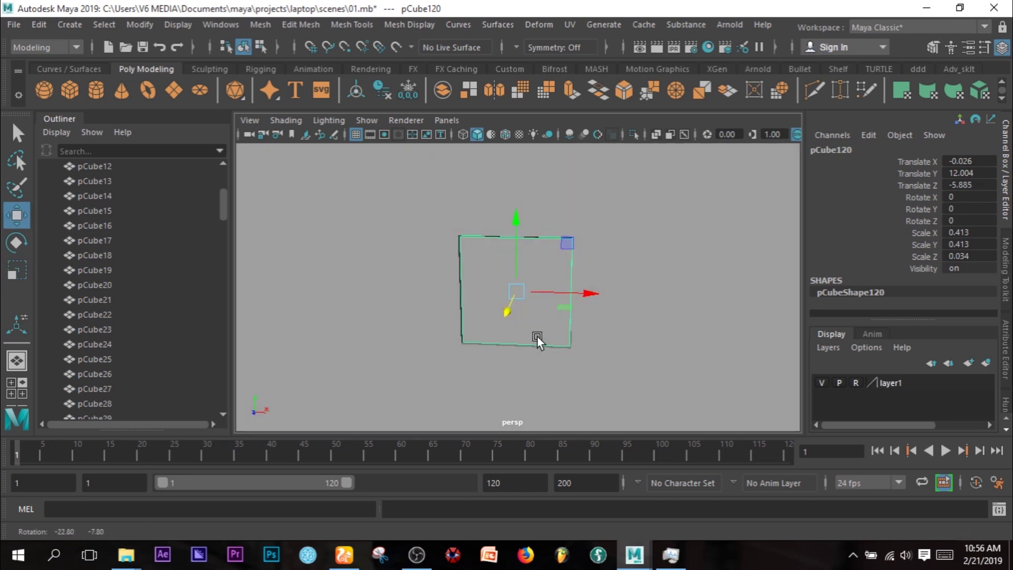
pyautogui.press('r')
pyautogui.moveTo(476, 314); pyautogui.dragTo(510, 294)
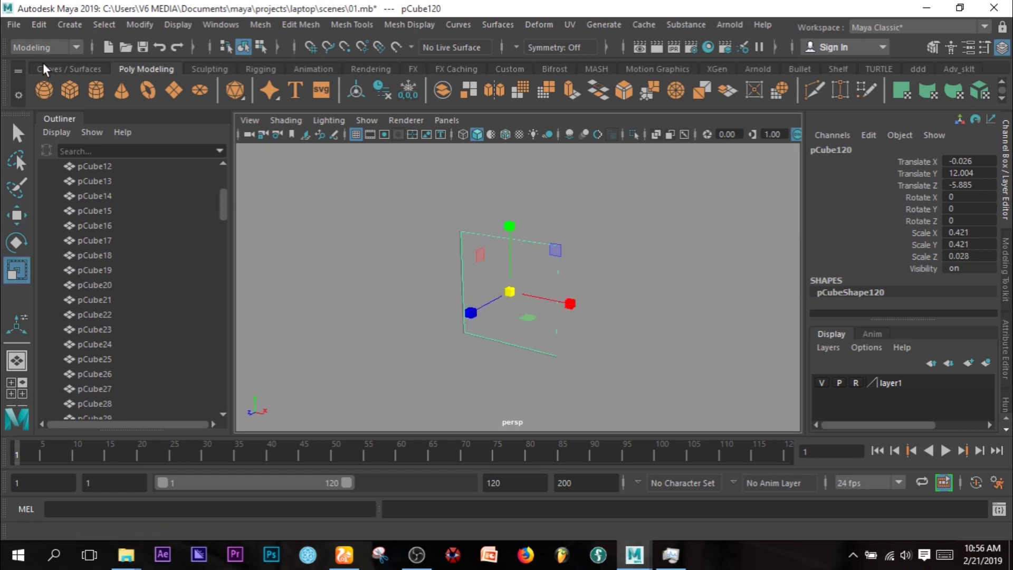
# Step: Create a polygon cylinder and set its X rotation to 90 degrees
pyautogui.click(95, 90)
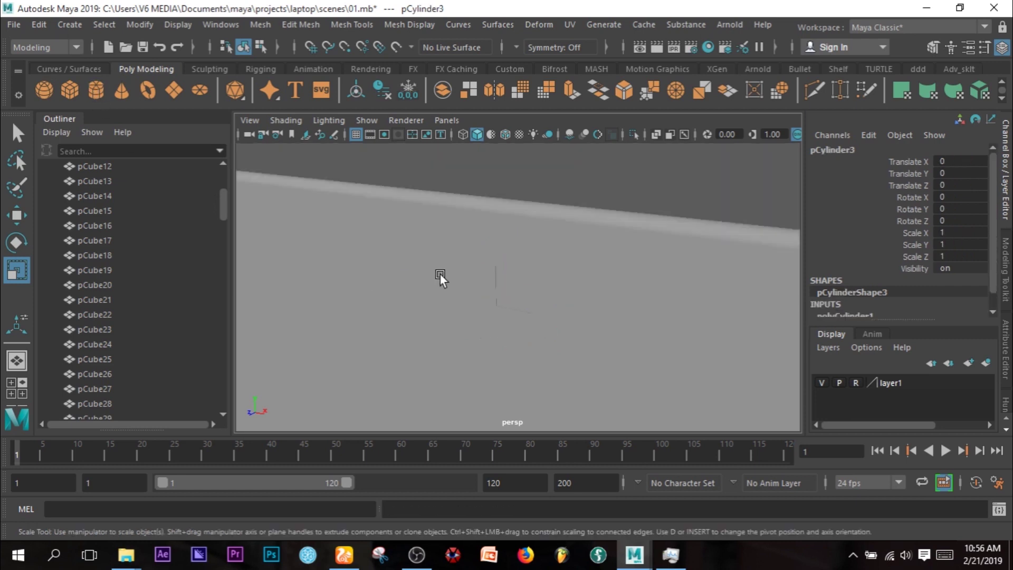
pyautogui.press('e')
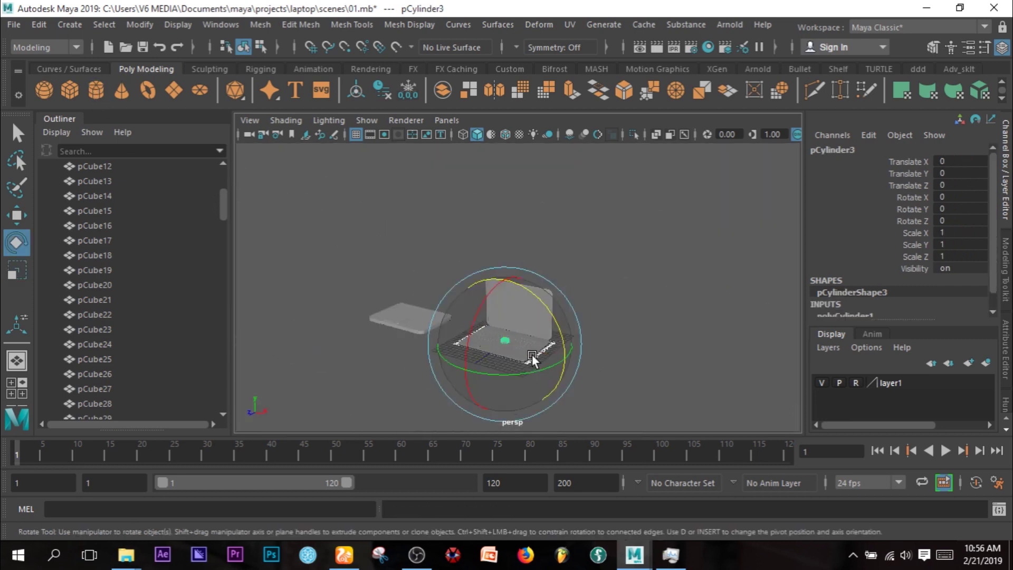
pyautogui.moveTo(475, 309); pyautogui.dragTo(477, 380)
pyautogui.click(958, 199)
pyautogui.write('90')
pyautogui.press('Return')
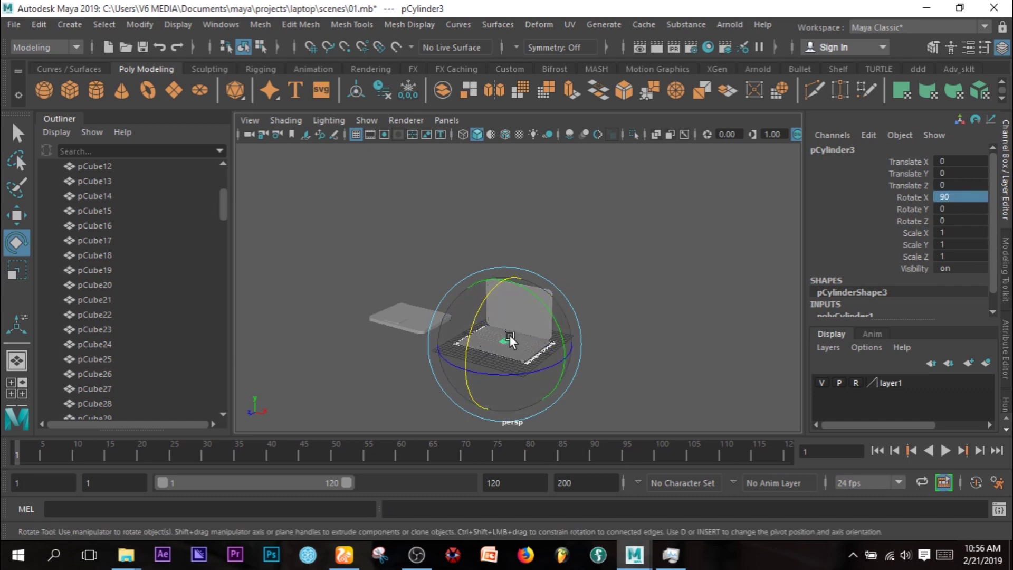
# Step: Move the cylinder up to the square opening in the lid's top bezel, at about X -0.07 and Y 12.03
pyautogui.press('w')
pyautogui.moveTo(507, 290); pyautogui.dragTo(513, 254)
pyautogui.press('space')
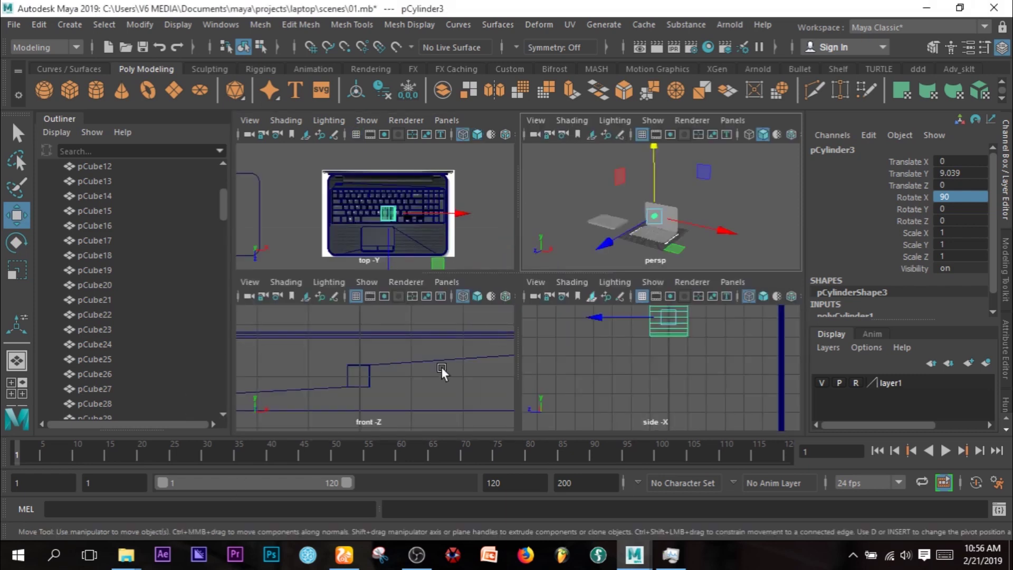
pyautogui.press('space')
pyautogui.press('a')
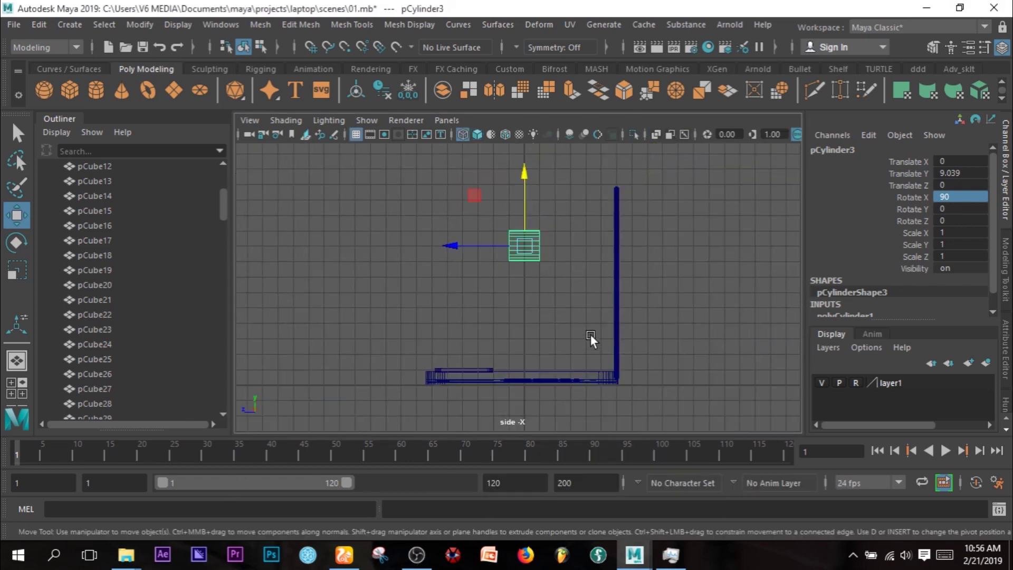
pyautogui.press('space')
pyautogui.click(367, 373)
pyautogui.press('space')
pyautogui.scroll(-2, 513, 367)
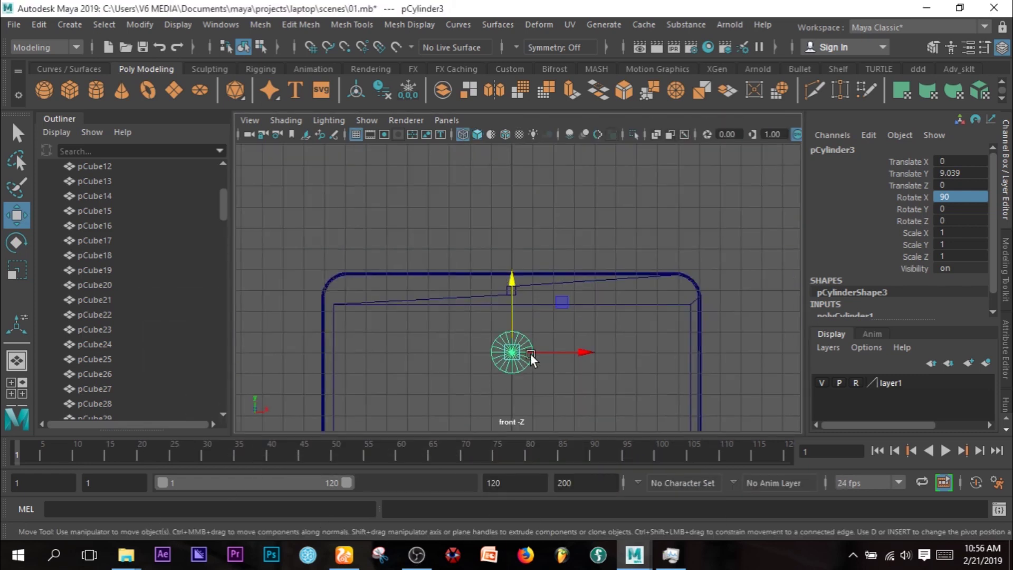
pyautogui.moveTo(517, 351); pyautogui.dragTo(513, 286)
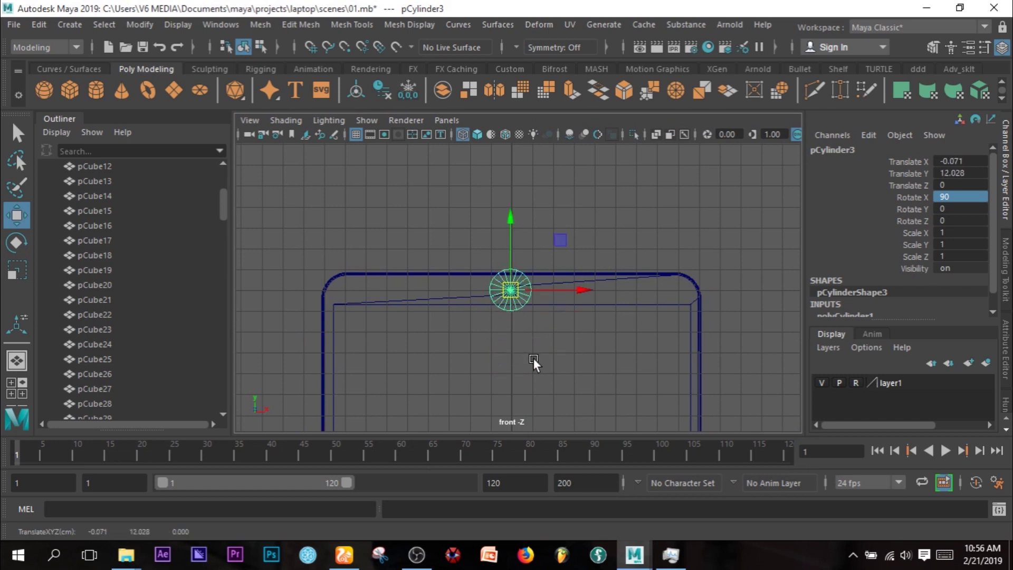
# Step: Scale the cylinder uniformly to about 0.166 and centre it in the square opening at about X -0.014, Y 12.012
pyautogui.press('f')
pyautogui.press('r')
pyautogui.moveTo(520, 301); pyautogui.dragTo(339, 293)
pyautogui.press('w')
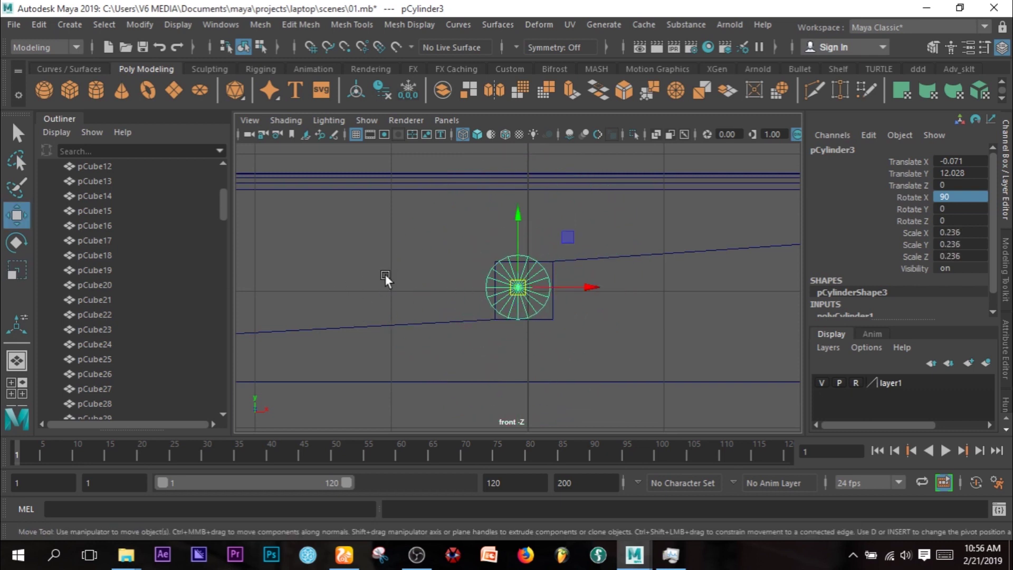
pyautogui.moveTo(522, 286); pyautogui.dragTo(522, 286)
pyautogui.scroll(4, 509, 302)
pyautogui.press('r')
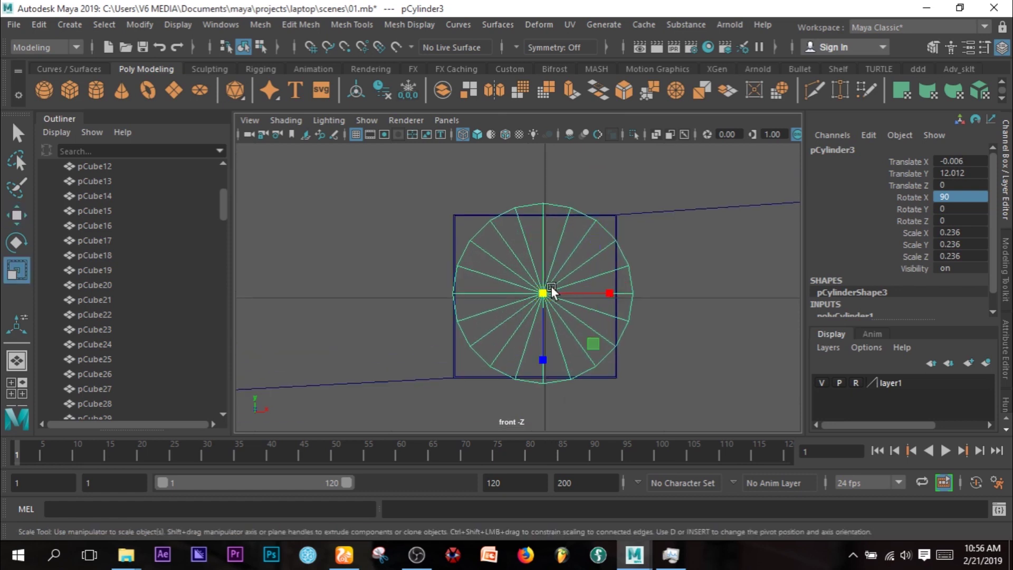
pyautogui.moveTo(549, 299)
pyautogui.mouseDown()
pyautogui.moveTo(506, 283)
pyautogui.moveTo(538, 289)
pyautogui.mouseUp()
pyautogui.press('w')
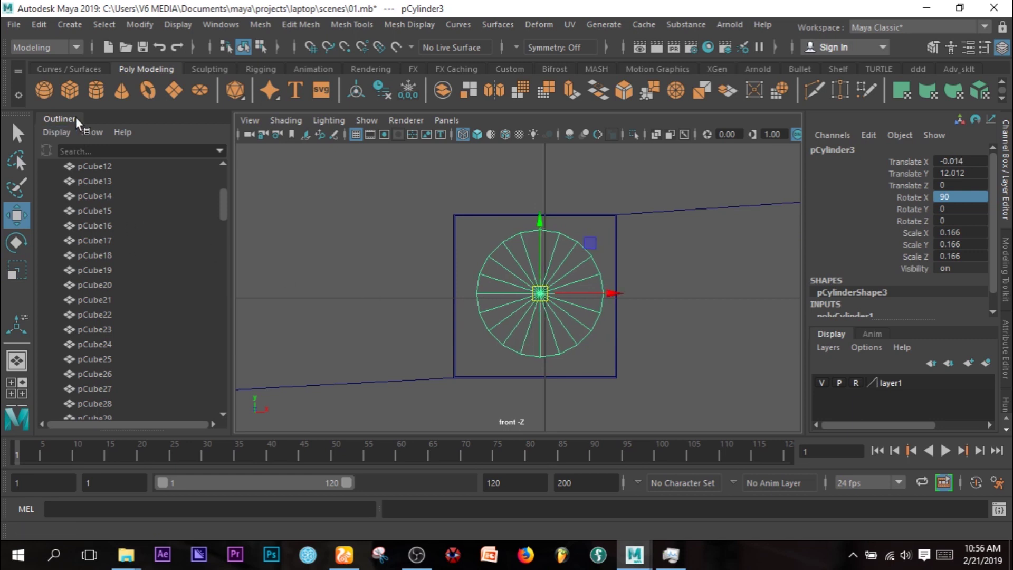
# Step: Create a polygon sphere, raise it near the bezel opening and set its X rotation to 90 degrees
pyautogui.click(44, 90)
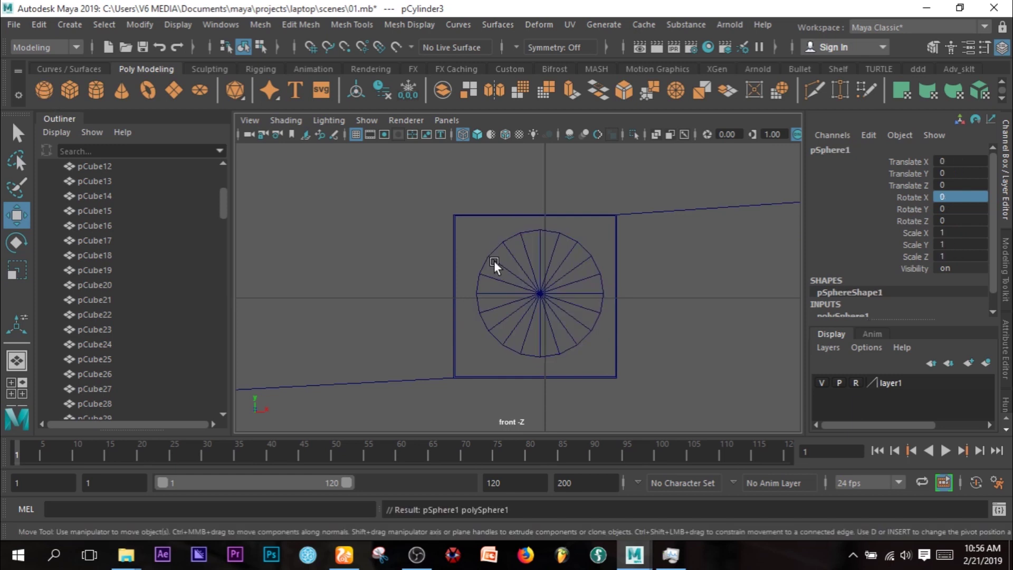
pyautogui.scroll(-5, 584, 339)
pyautogui.moveTo(515, 421); pyautogui.dragTo(521, 289)
pyautogui.scroll(3, 521, 288)
pyautogui.scroll(4, 521, 290)
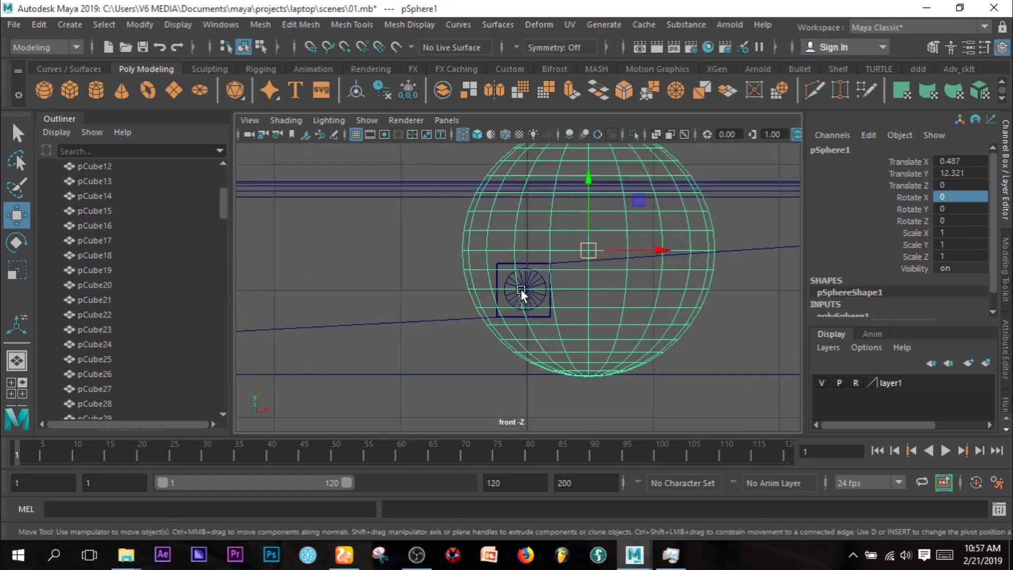
pyautogui.press('e')
pyautogui.moveTo(583, 229); pyautogui.dragTo(591, 258)
pyautogui.doubleClick(960, 196)
pyautogui.write('90')
pyautogui.press('Return')
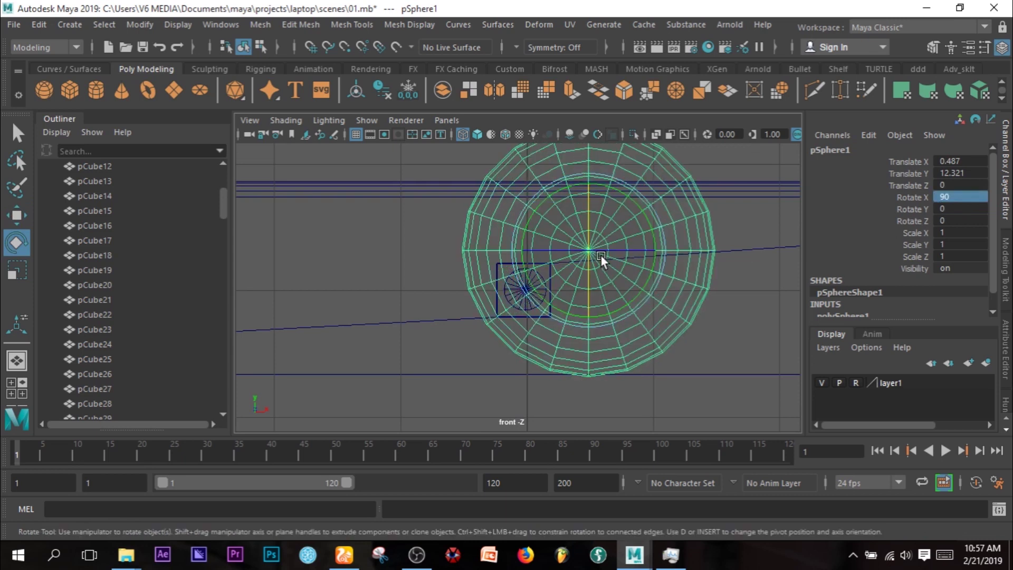
# Step: Move the sphere over the cylinder's centre in the front view, to about X -0.012 and Y 12.014
pyautogui.press('w')
pyautogui.moveTo(590, 248); pyautogui.dragTo(526, 285)
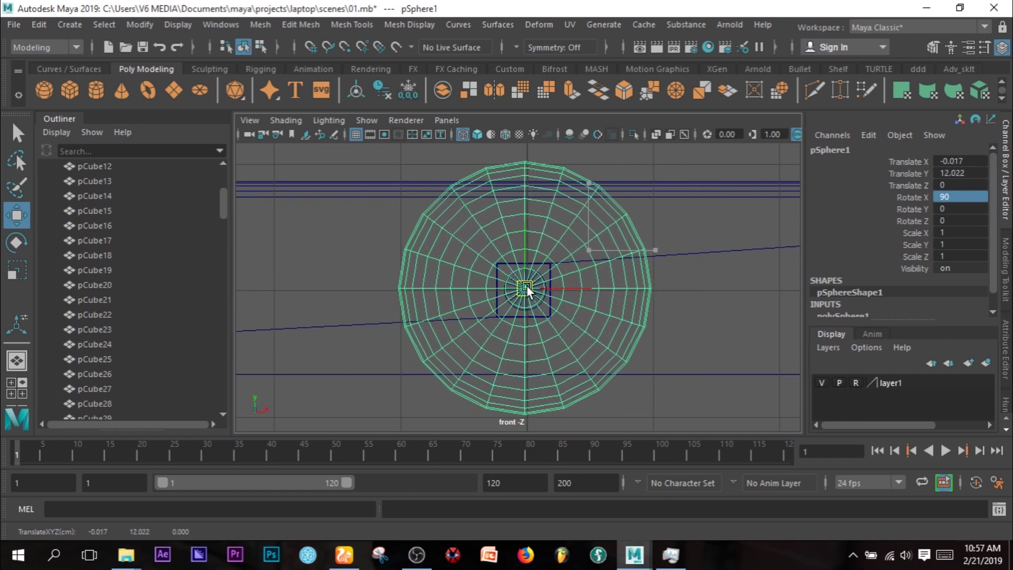
pyautogui.scroll(3, 528, 287)
pyautogui.scroll(2, 530, 291)
pyautogui.moveTo(529, 292); pyautogui.dragTo(535, 292)
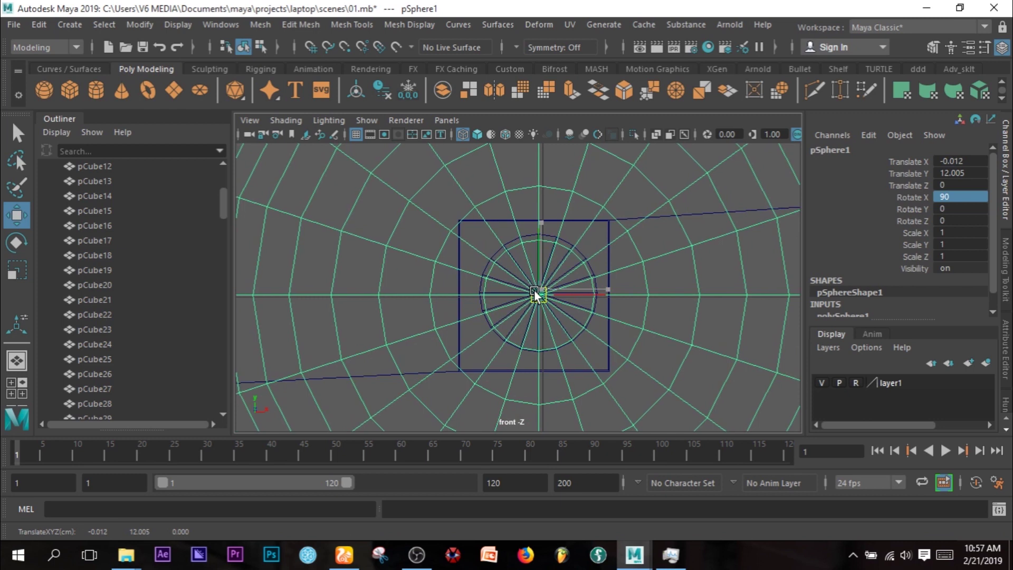
pyautogui.moveTo(534, 289); pyautogui.dragTo(542, 290)
pyautogui.press('r')
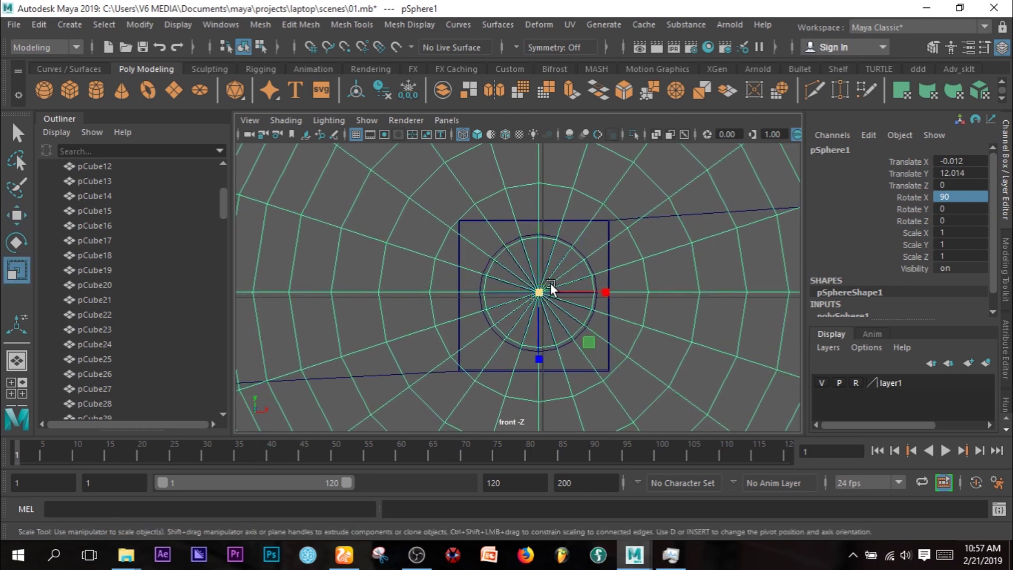
pyautogui.press('d')
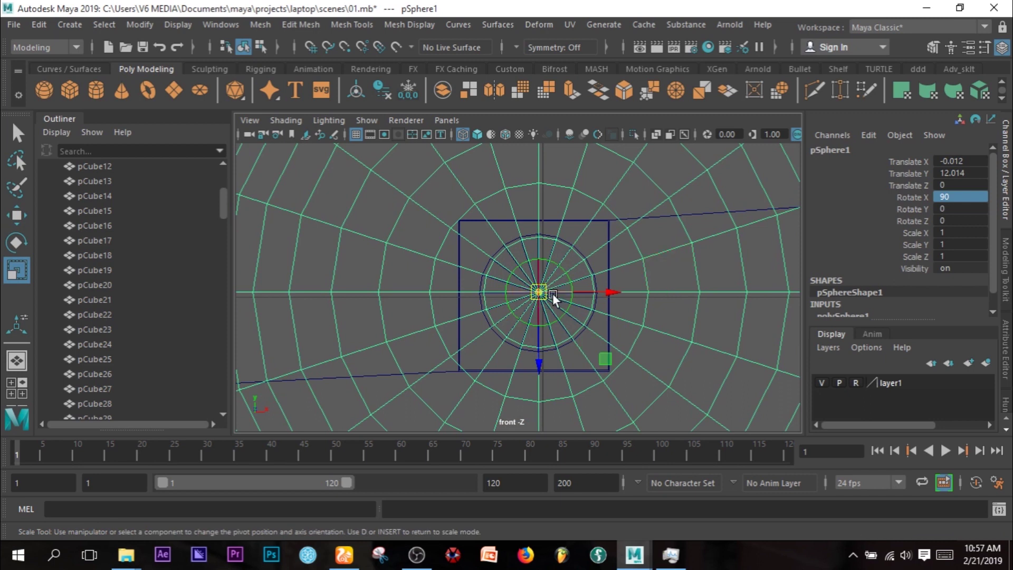
pyautogui.press('d')
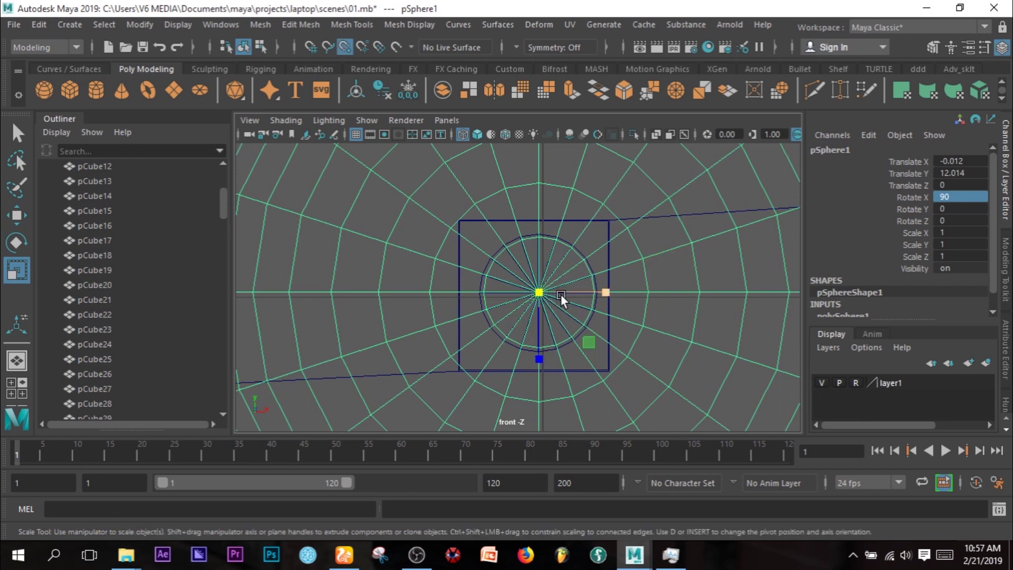
pyautogui.press('w')
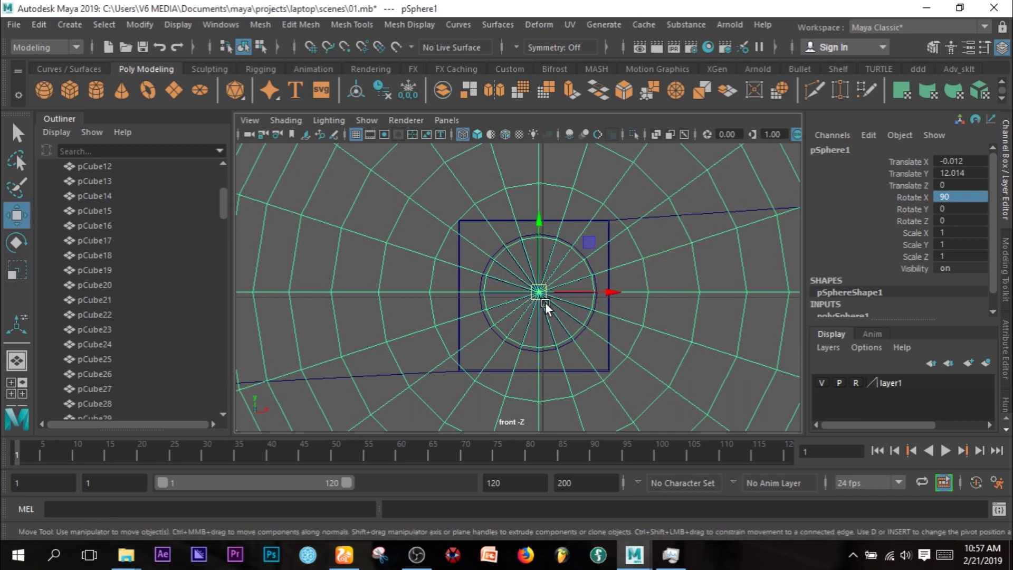
pyautogui.press('d')
pyautogui.press('v')
pyautogui.moveTo(541, 294); pyautogui.dragTo(536, 303)
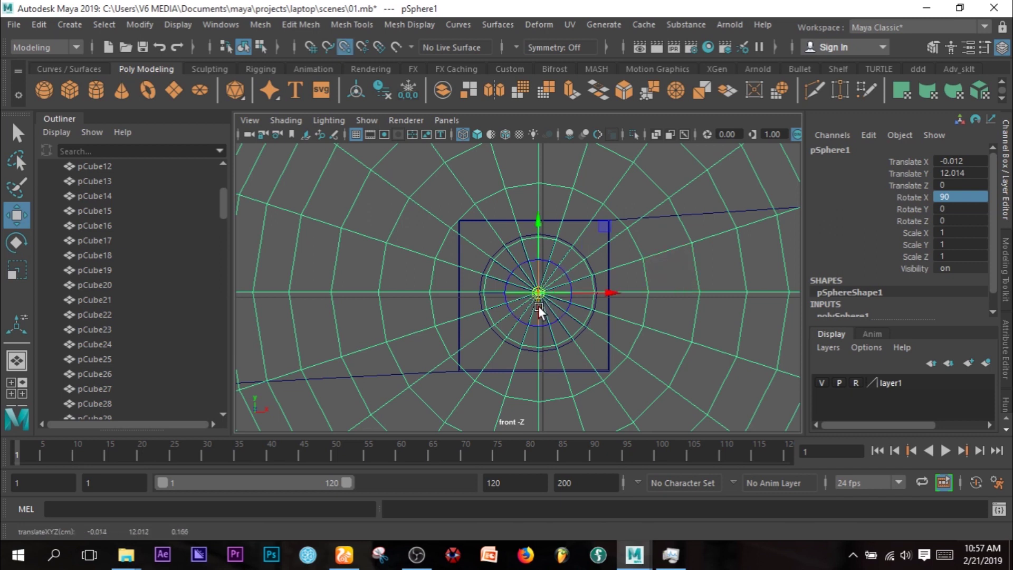
pyautogui.hotkey('ctrl', 'z')
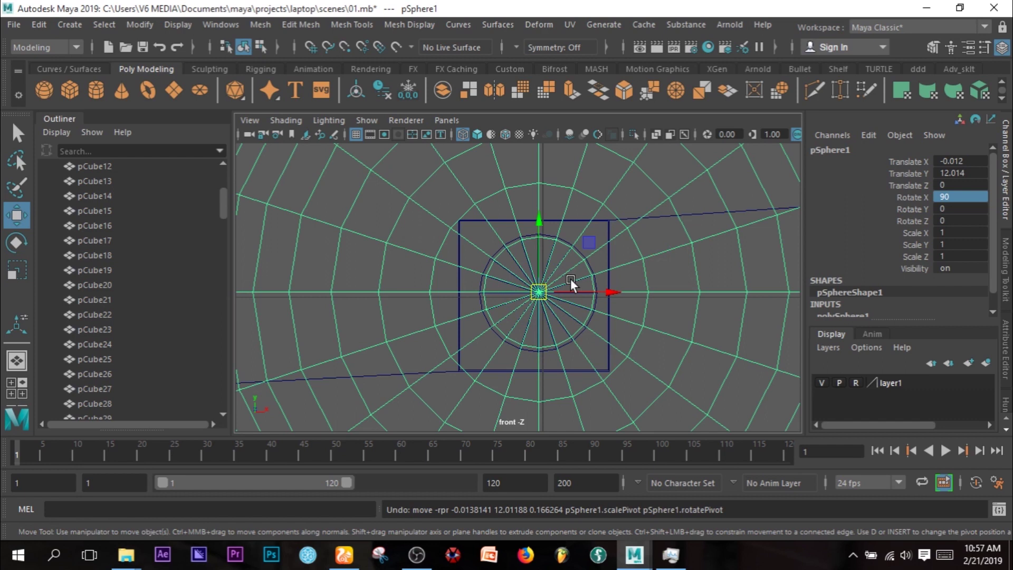
# Step: Vertex-snap the sphere horizontally to the cylinder's centre at X -0.014
pyautogui.press('d')
pyautogui.press('v')
pyautogui.moveTo(536, 216); pyautogui.dragTo(539, 312)
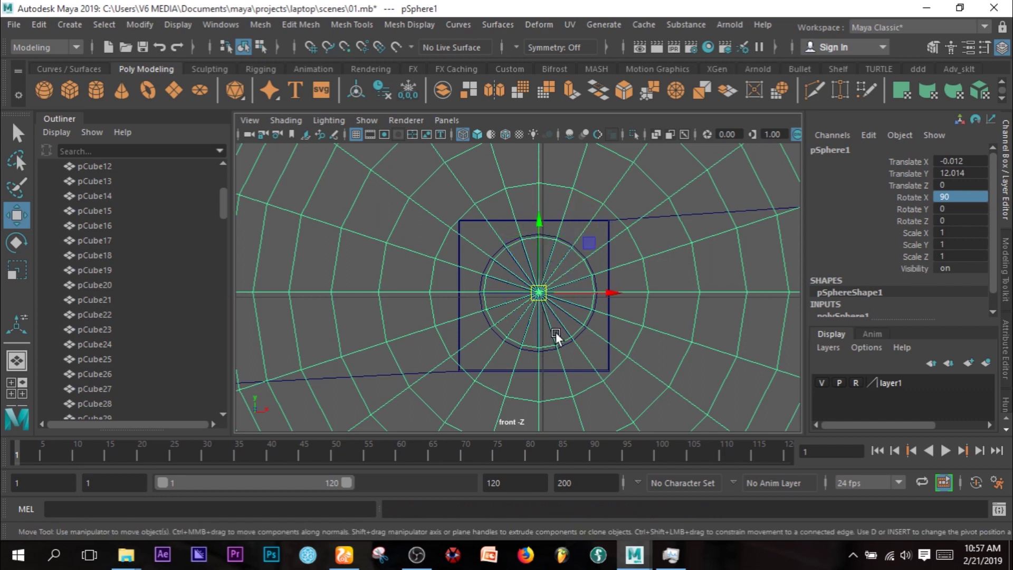
pyautogui.press('v')
pyautogui.moveTo(617, 294); pyautogui.dragTo(527, 300)
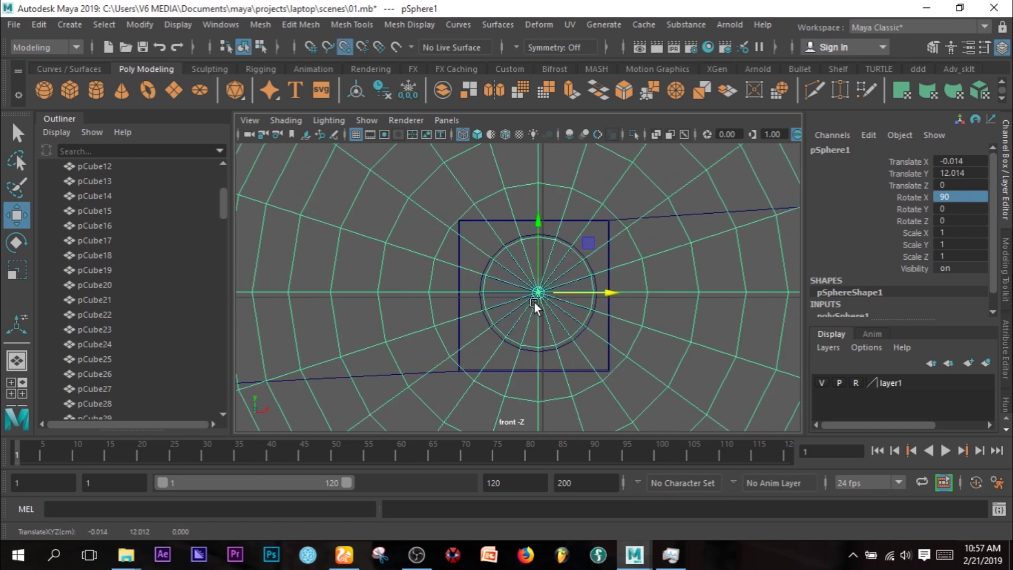
# Step: Scale the sphere uniformly down to about 0.106 so that it fits inside the cylinder's outline
pyautogui.press('r')
pyautogui.moveTo(543, 289); pyautogui.dragTo(4, 441)
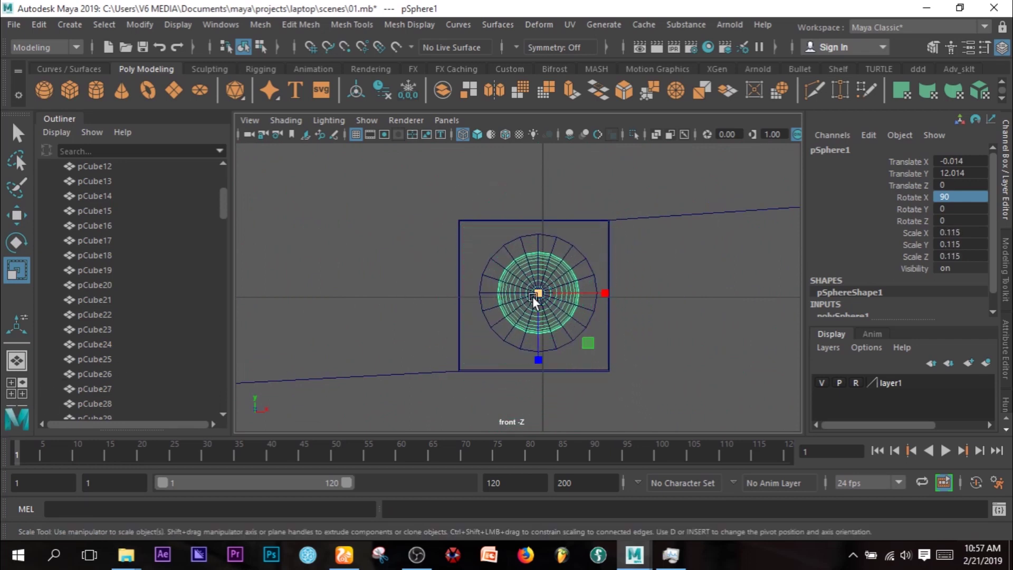
pyautogui.moveTo(532, 297); pyautogui.dragTo(526, 301)
# Step: Move the sphere along the depth axis to about Z -0.507 in the perspective view
pyautogui.press('space')
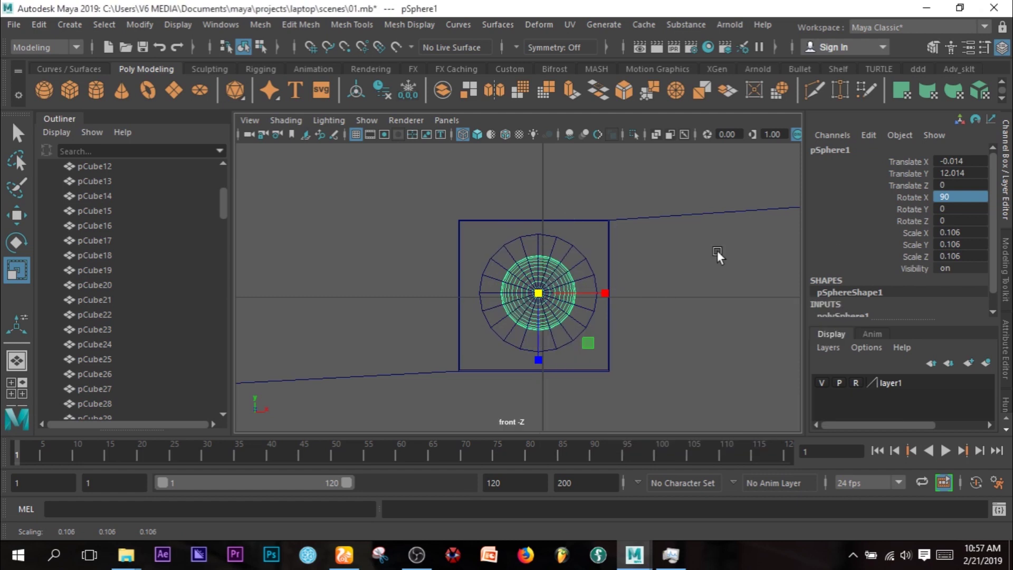
pyautogui.press('space')
pyautogui.press('f')
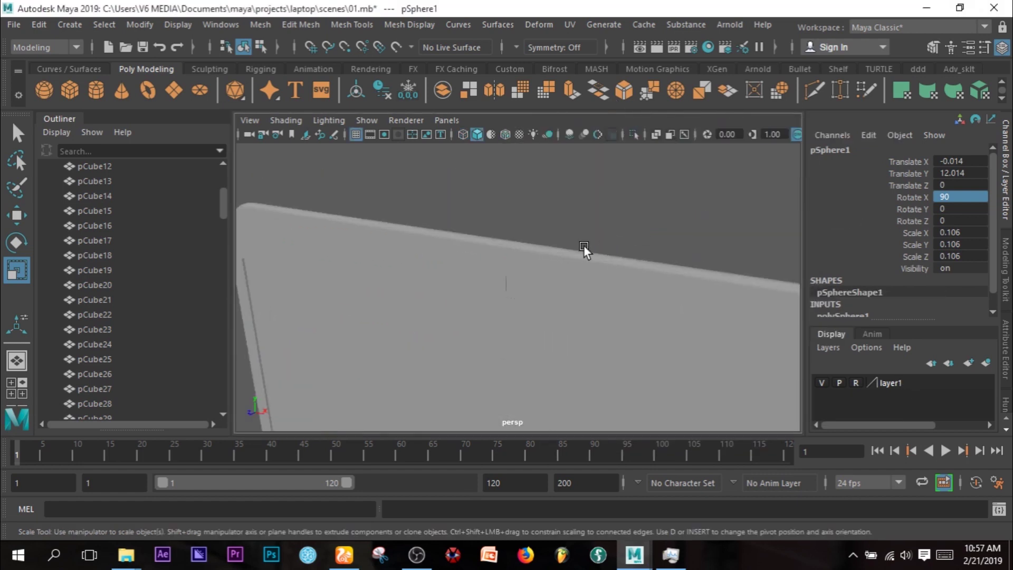
pyautogui.scroll(-5, 638, 321)
pyautogui.scroll(3, 563, 308)
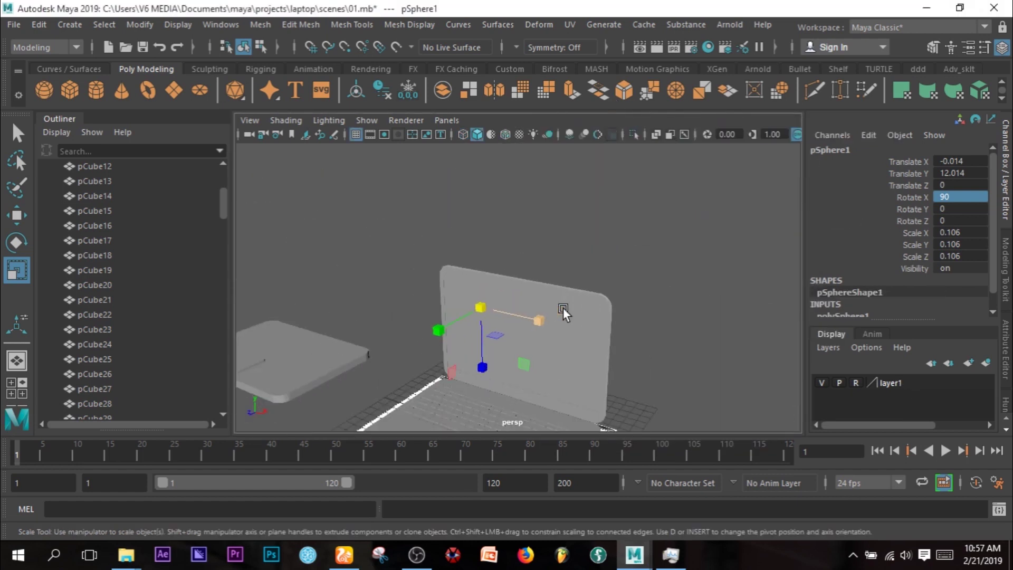
pyautogui.keyDown('alt'); pyautogui.moveTo(568, 337); pyautogui.dragTo(475, 349); pyautogui.keyUp('alt')
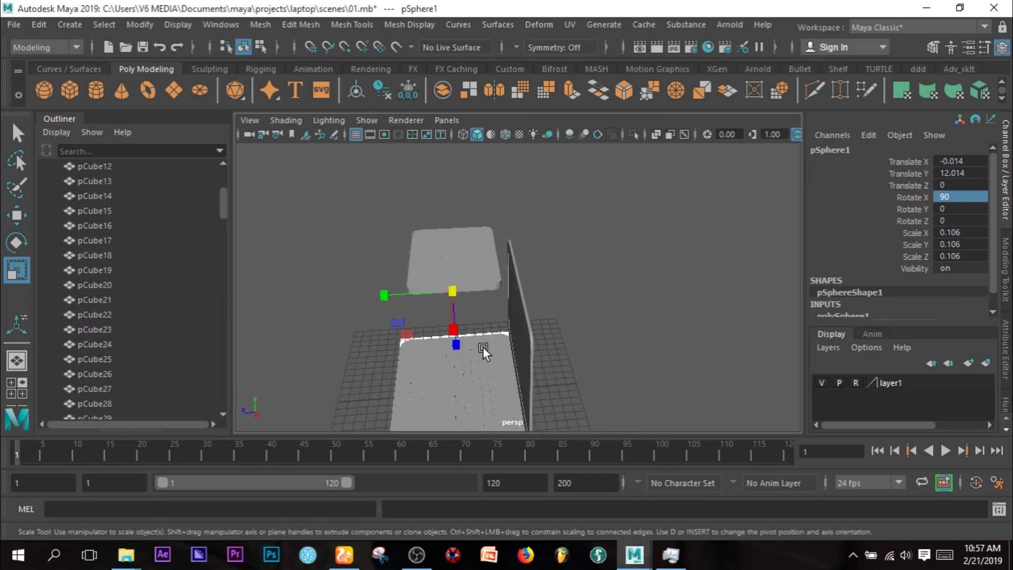
pyautogui.scroll(3, 604, 291)
pyautogui.scroll(-3, 604, 291)
pyautogui.scroll(2, 604, 291)
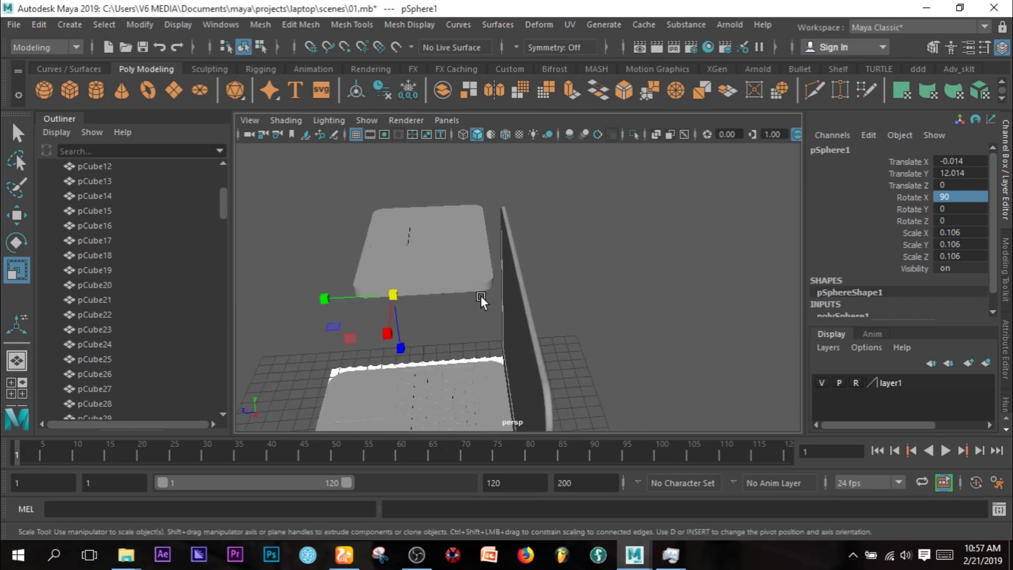
pyautogui.press('w')
pyautogui.moveTo(328, 299); pyautogui.dragTo(319, 296)
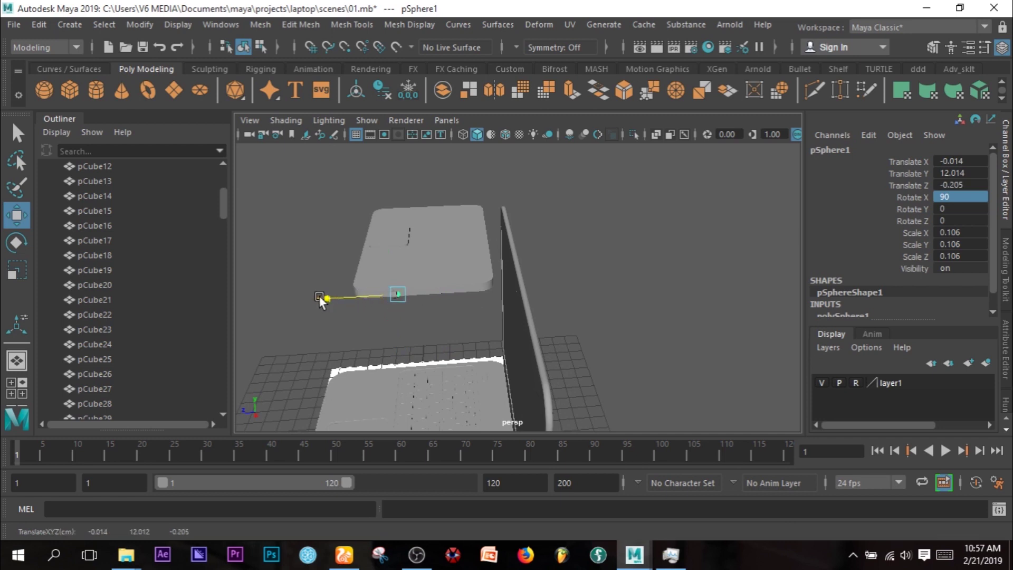
pyautogui.scroll(3, 326, 295)
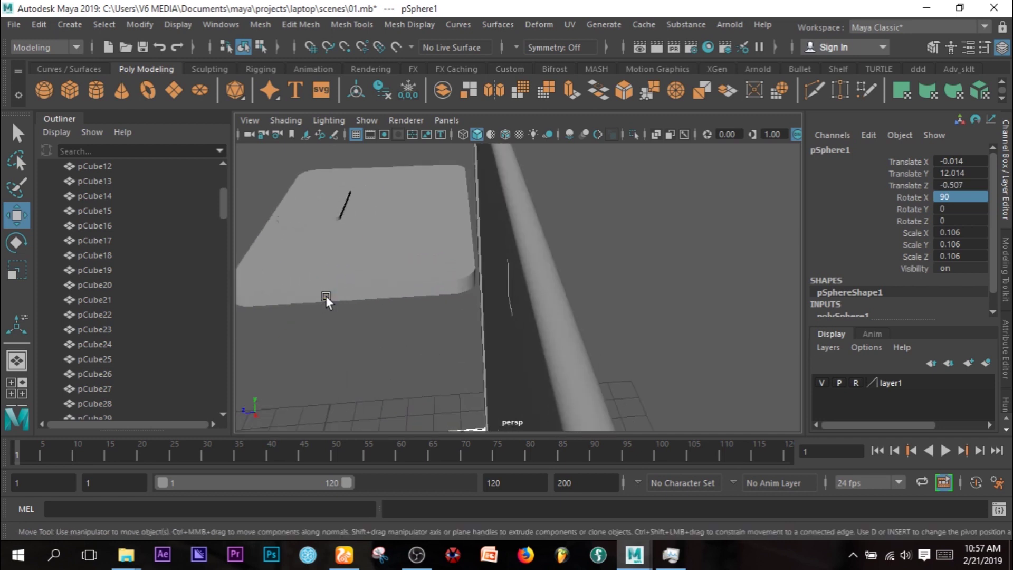
pyautogui.scroll(-3, 501, 301)
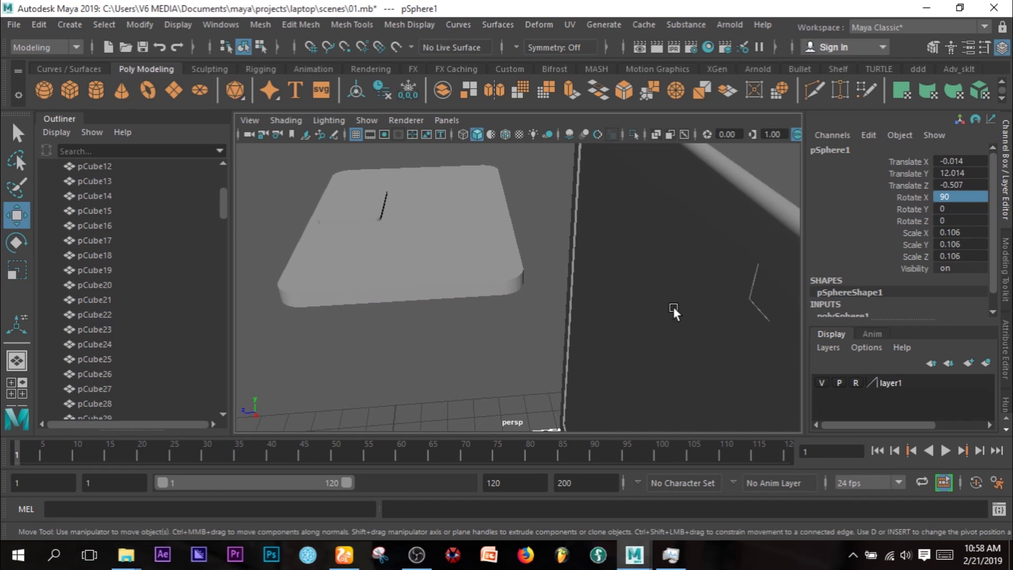
# Step: Move the sphere to about Z 0.217 at the cylinder's front end and duplicate it, placing the copy at about Z 0.375
pyautogui.scroll(-3, 671, 308)
pyautogui.keyDown('alt'); pyautogui.moveTo(671, 308); pyautogui.dragTo(224, 343); pyautogui.keyUp('alt')
pyautogui.hotkey('ctrl', 'd')
# Step: Subtract the sphere overlapping the cylinder's front end from the cylinder with a Boolean Difference
pyautogui.click(433, 286)
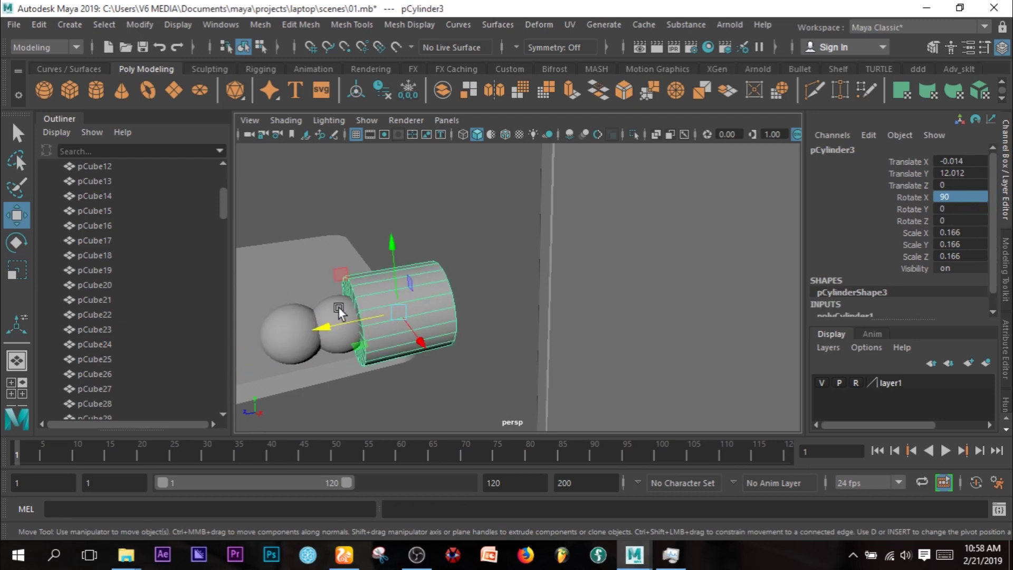
pyautogui.keyDown('shift'); pyautogui.click(339, 306); pyautogui.keyUp('shift')
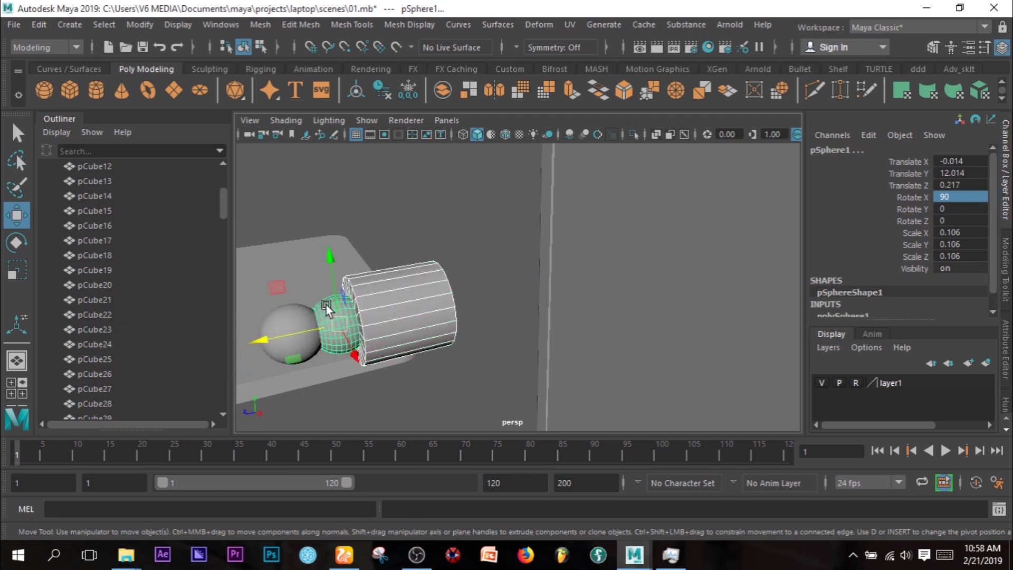
pyautogui.click(269, 22)
pyautogui.moveTo(285, 65)
pyautogui.click(459, 93)
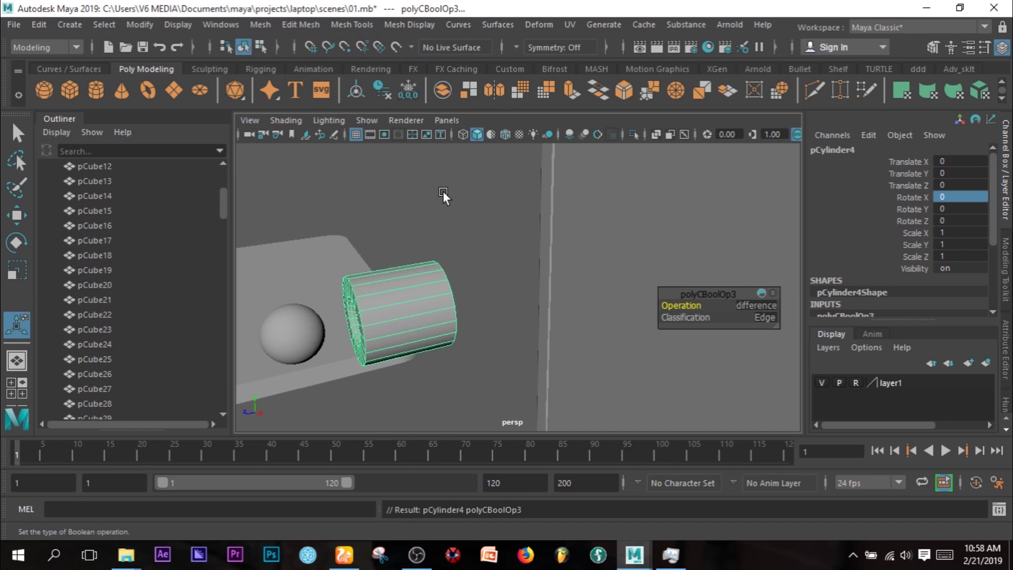
# Step: Move the remaining sphere along the depth axis into the cylinder's cavity, to about Z 0.073
pyautogui.keyDown('alt'); pyautogui.moveTo(395, 321); pyautogui.dragTo(409, 261); pyautogui.keyUp('alt')
pyautogui.click(308, 312)
pyautogui.press('w')
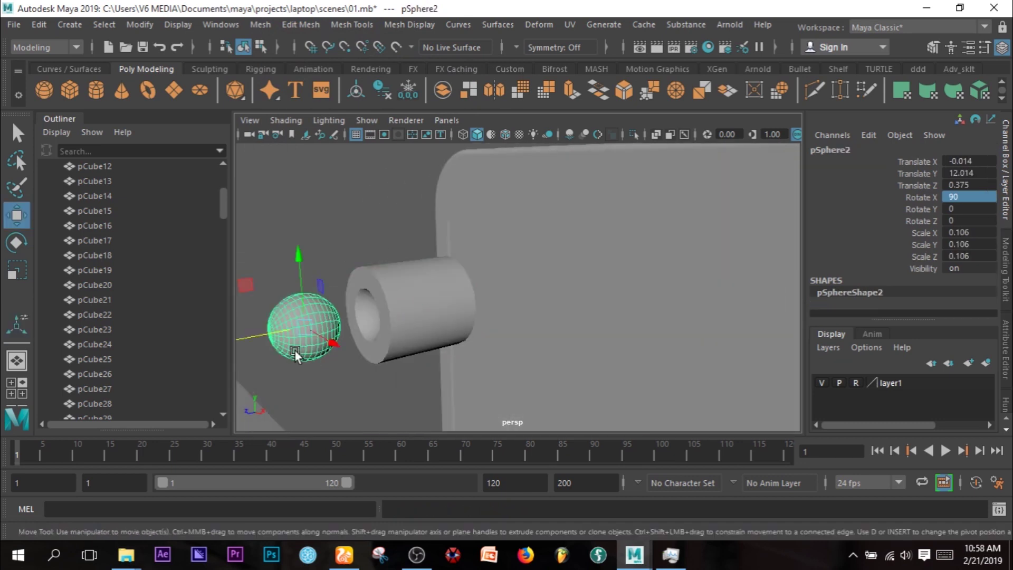
pyautogui.moveTo(259, 332); pyautogui.dragTo(355, 321)
pyautogui.click(364, 233)
# Step: Combine the hollowed cylinder and the inner sphere into one webcam mesh
pyautogui.click(372, 287)
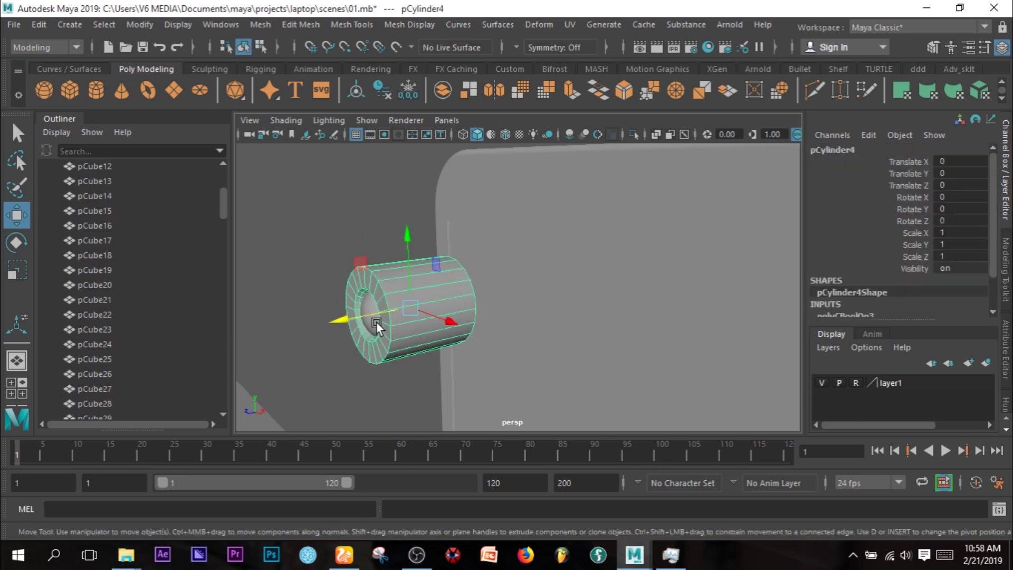
pyautogui.keyDown('alt'); pyautogui.moveTo(372, 287); pyautogui.dragTo(428, 303); pyautogui.keyUp('alt')
pyautogui.click(578, 213)
pyautogui.keyDown('alt'); pyautogui.moveTo(578, 214); pyautogui.dragTo(715, 317); pyautogui.keyUp('alt')
pyautogui.click(266, 24)
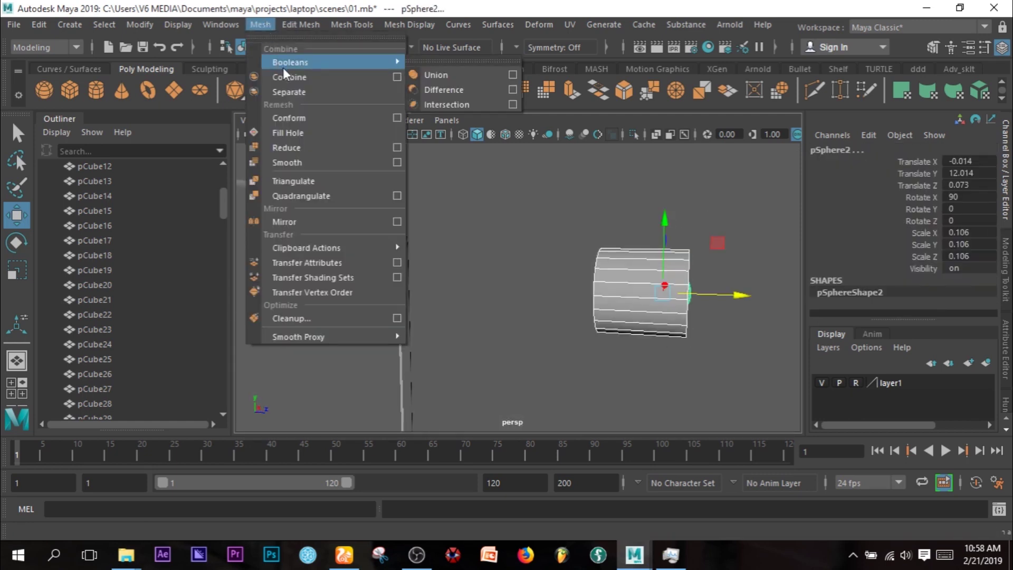
pyautogui.click(285, 78)
# Step: Move the combined webcam back along the depth axis into the lid, to about Z -6.113
pyautogui.moveTo(733, 295); pyautogui.dragTo(339, 305)
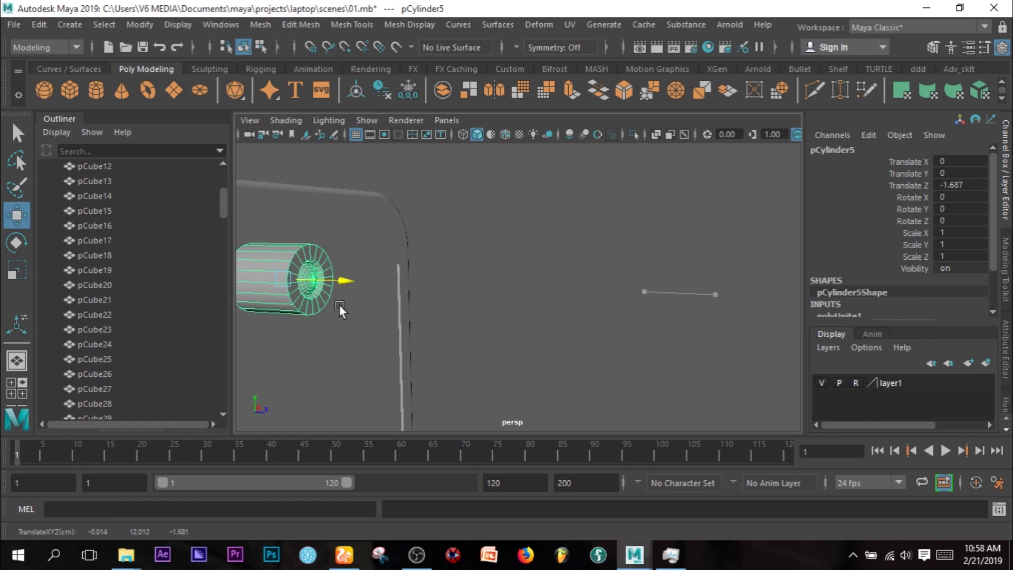
pyautogui.scroll(-3, 541, 322)
pyautogui.keyDown('alt'); pyautogui.moveTo(427, 312); pyautogui.dragTo(352, 334); pyautogui.keyUp('alt')
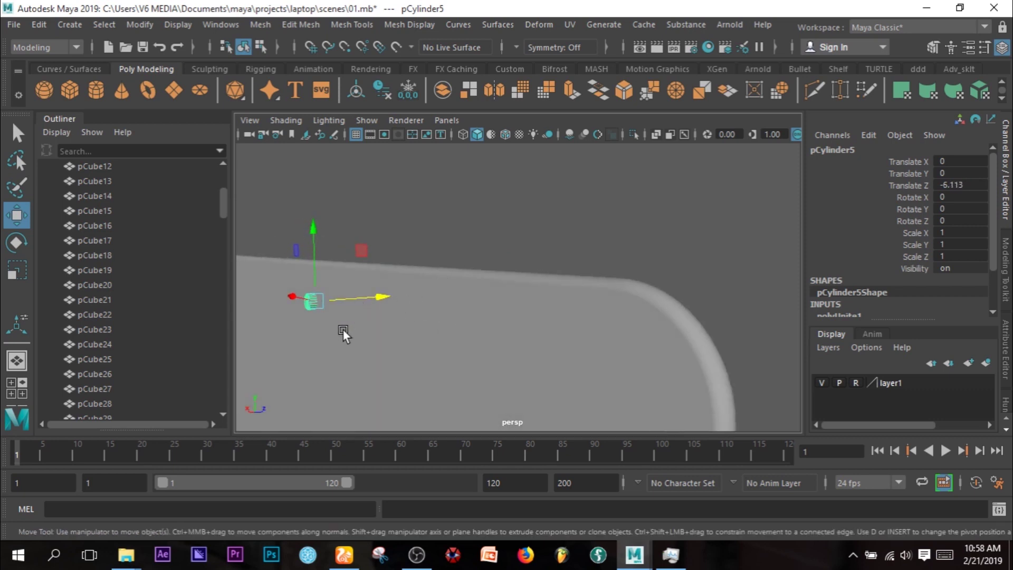
# Step: Shorten the webcam cylinder by moving its rear vertices forward along the depth axis
pyautogui.press('f')
pyautogui.keyDown('alt'); pyautogui.moveTo(581, 366); pyautogui.dragTo(554, 344); pyautogui.keyUp('alt')
pyautogui.moveTo(424, 332); pyautogui.dragTo(373, 138, button='right')
pyautogui.moveTo(360, 179); pyautogui.dragTo(473, 428)
pyautogui.moveTo(496, 298); pyautogui.dragTo(623, 297)
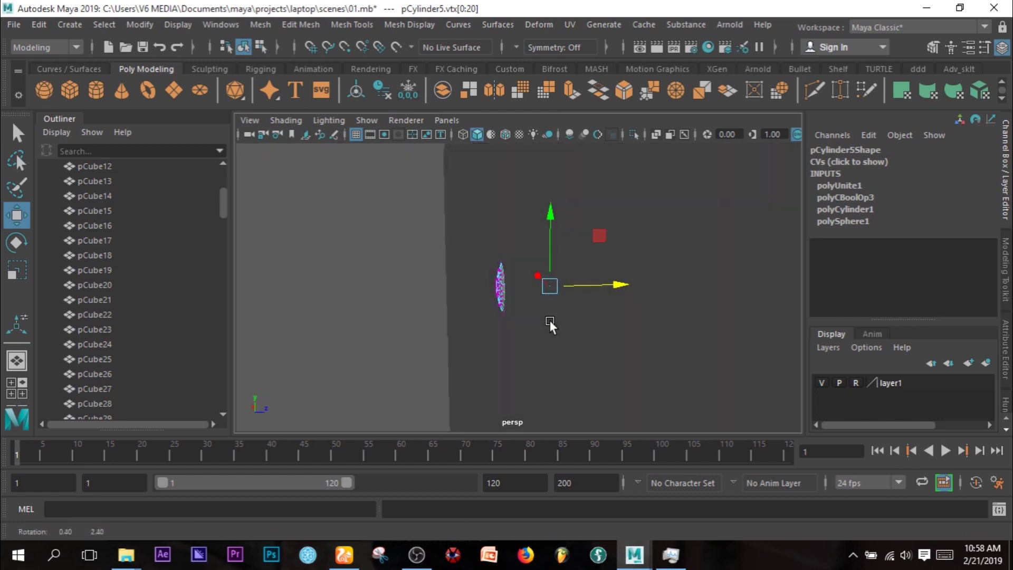
pyautogui.moveTo(421, 208); pyautogui.dragTo(519, 342)
pyautogui.moveTo(592, 285); pyautogui.dragTo(603, 284)
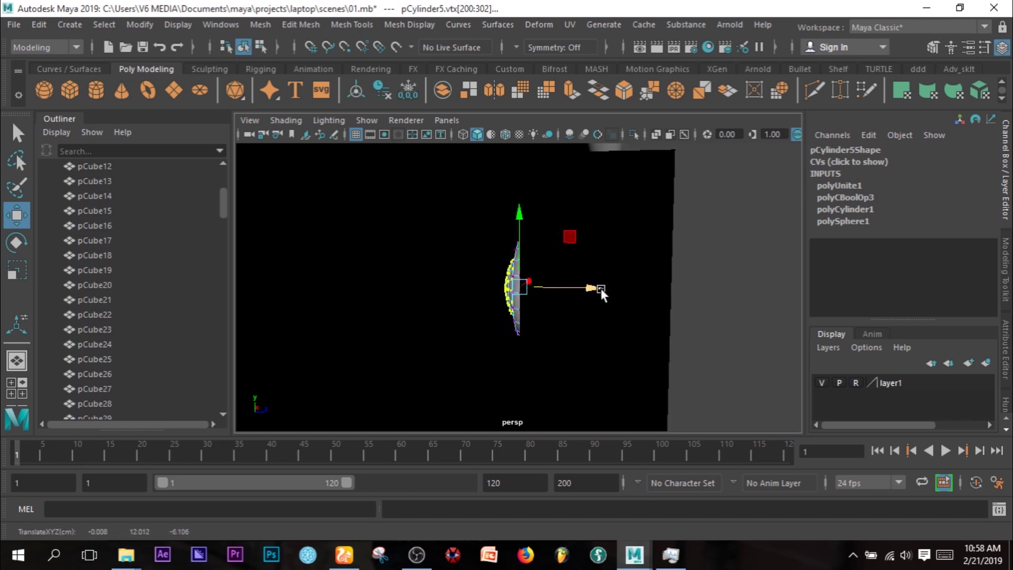
pyautogui.rightClick(495, 292)
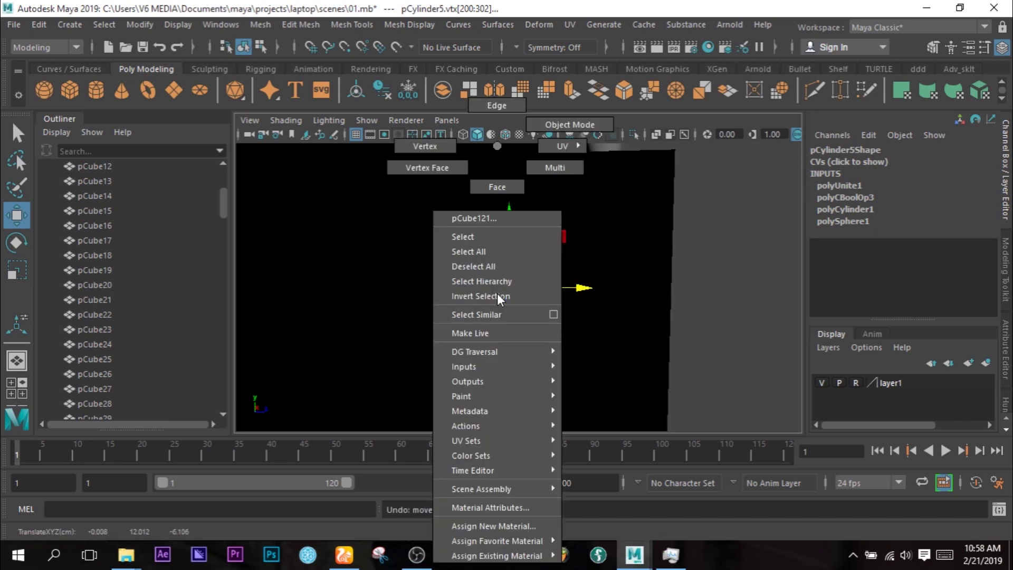
pyautogui.click(494, 187)
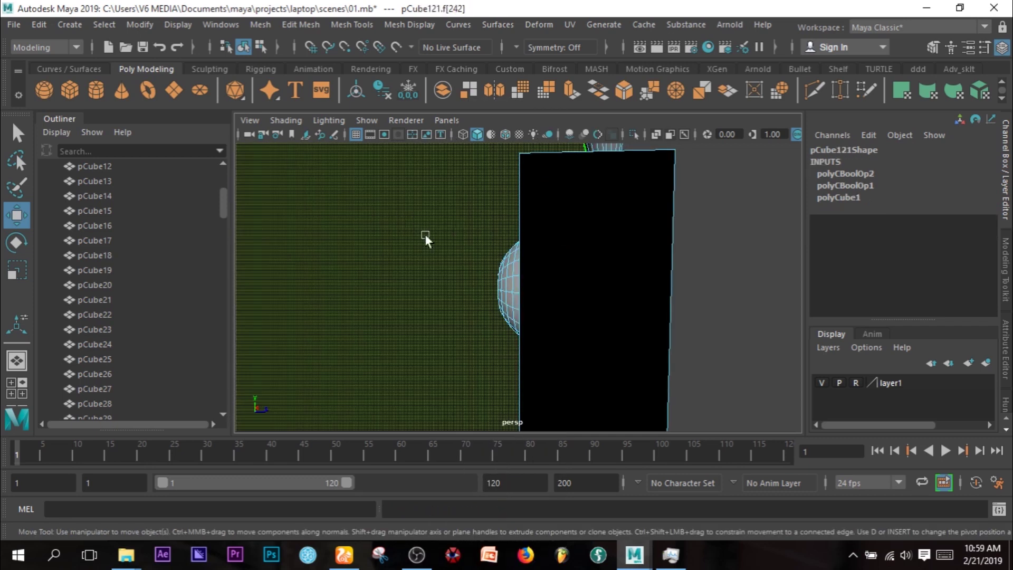
# Step: Delete the faces on the rear half of the webcam's sphere in the side view and return to object selection
pyautogui.click(516, 299)
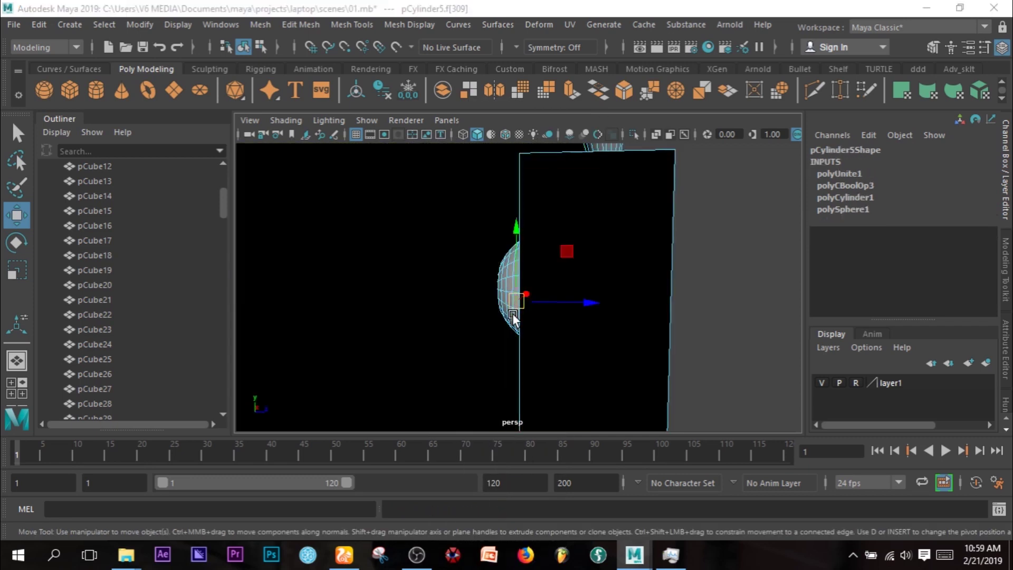
pyautogui.press('space')
pyautogui.press('space')
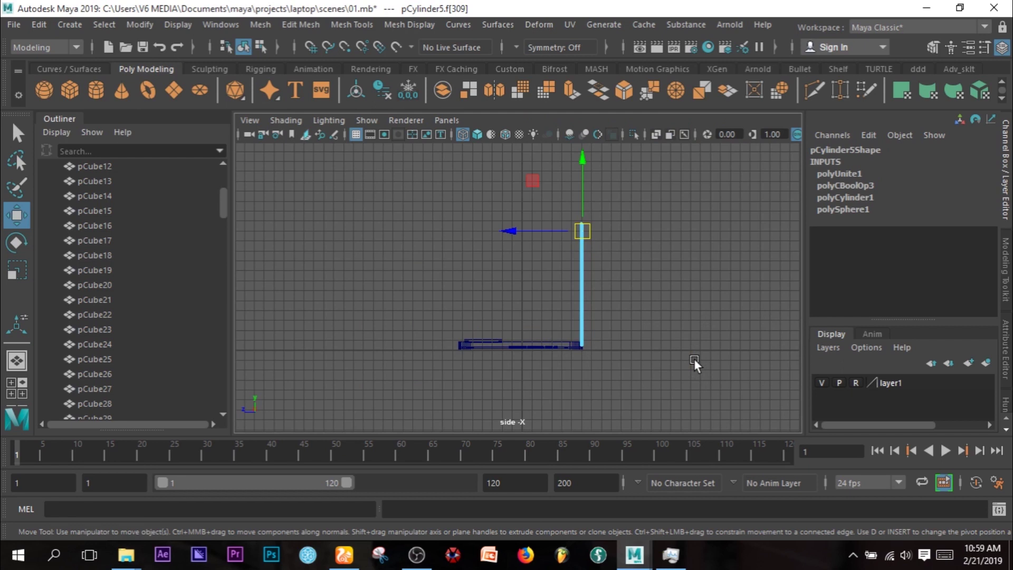
pyautogui.press('f')
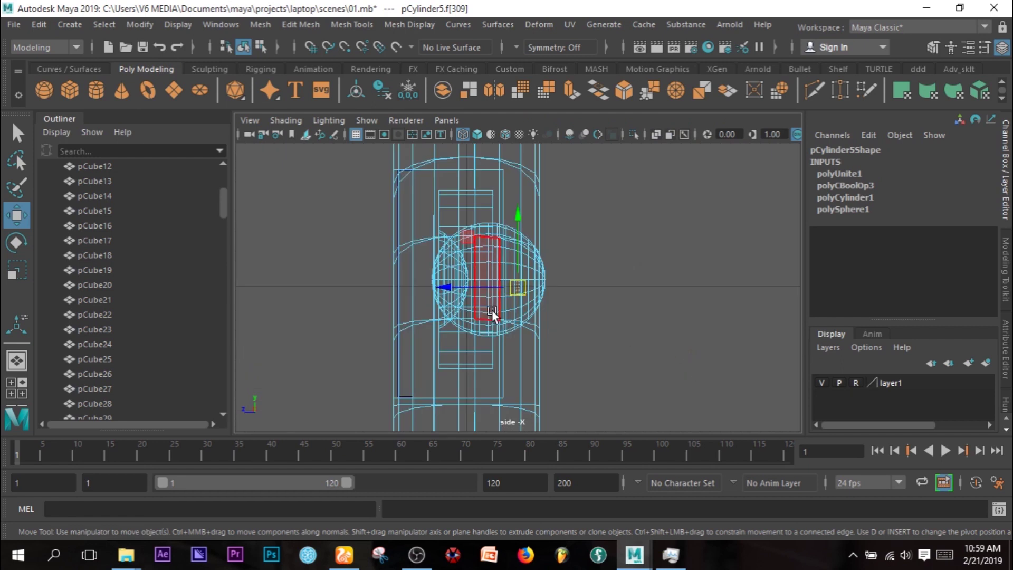
pyautogui.click(550, 281)
pyautogui.moveTo(552, 281); pyautogui.dragTo(617, 138, button='right')
pyautogui.click(565, 263)
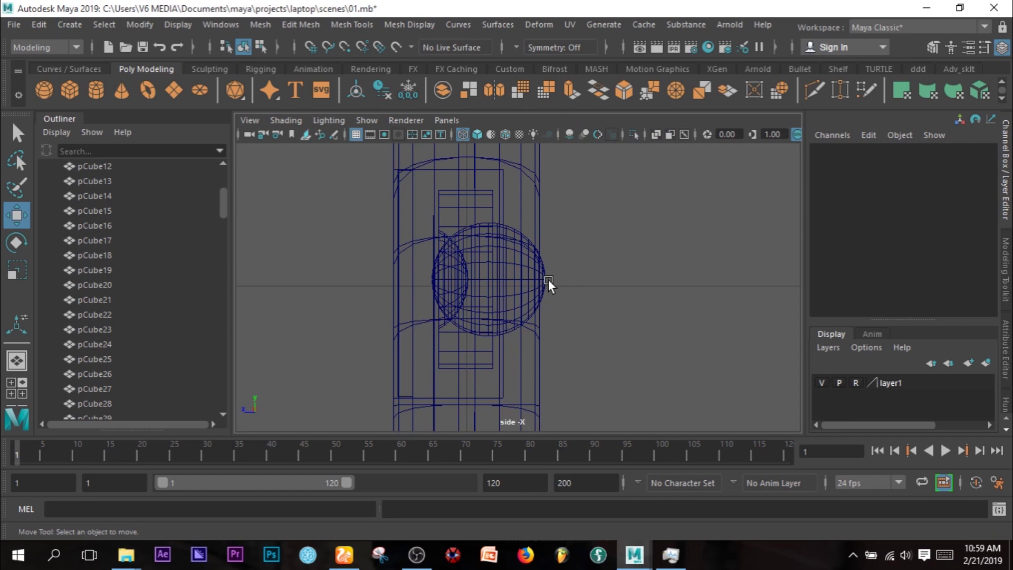
pyautogui.click(547, 281)
pyautogui.moveTo(548, 281); pyautogui.dragTo(570, 161, button='right')
pyautogui.moveTo(588, 392); pyautogui.dragTo(500, 193)
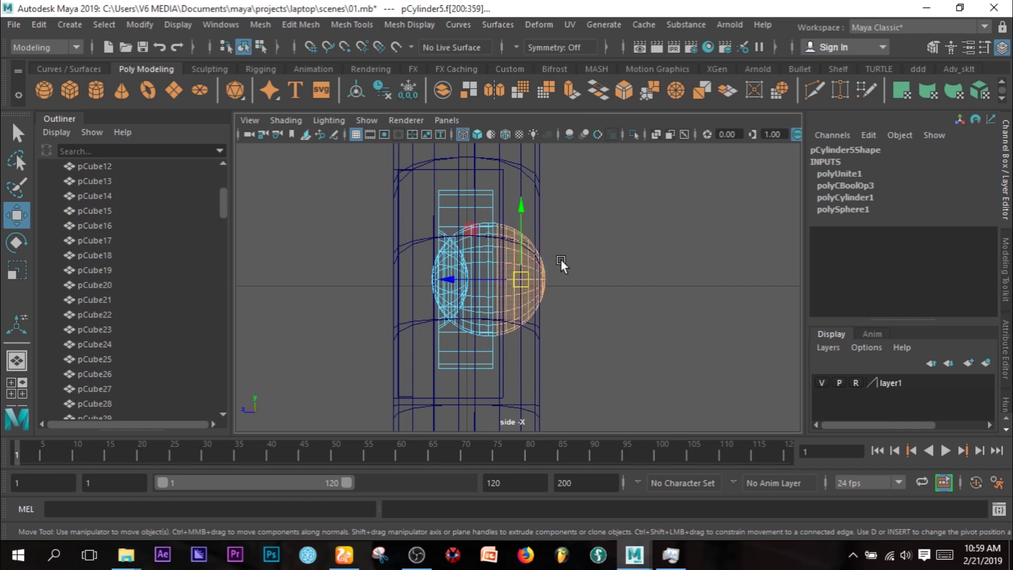
pyautogui.press('Delete')
pyautogui.moveTo(480, 269); pyautogui.dragTo(534, 121, button='right')
pyautogui.click(626, 237)
# Step: Examine the webcam's fit behind its square panel in the perspective view, using X-Ray display temporarily
pyautogui.press('space')
pyautogui.press('space')
pyautogui.keyDown('alt'); pyautogui.moveTo(547, 233); pyautogui.dragTo(522, 302); pyautogui.keyUp('alt')
pyautogui.click(523, 301)
pyautogui.keyDown('alt'); pyautogui.moveTo(599, 264); pyautogui.dragTo(631, 162); pyautogui.keyUp('alt')
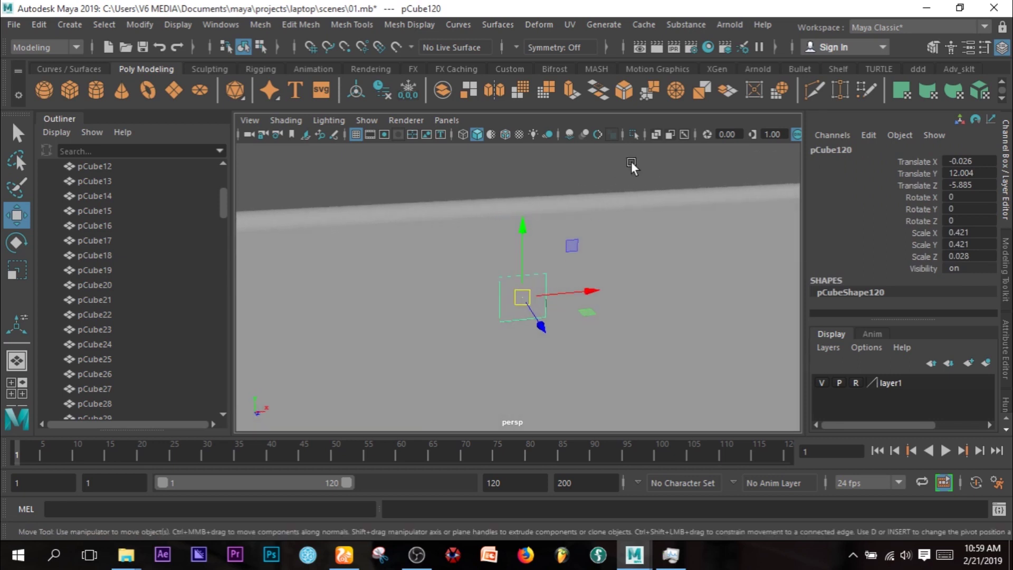
pyautogui.click(656, 134)
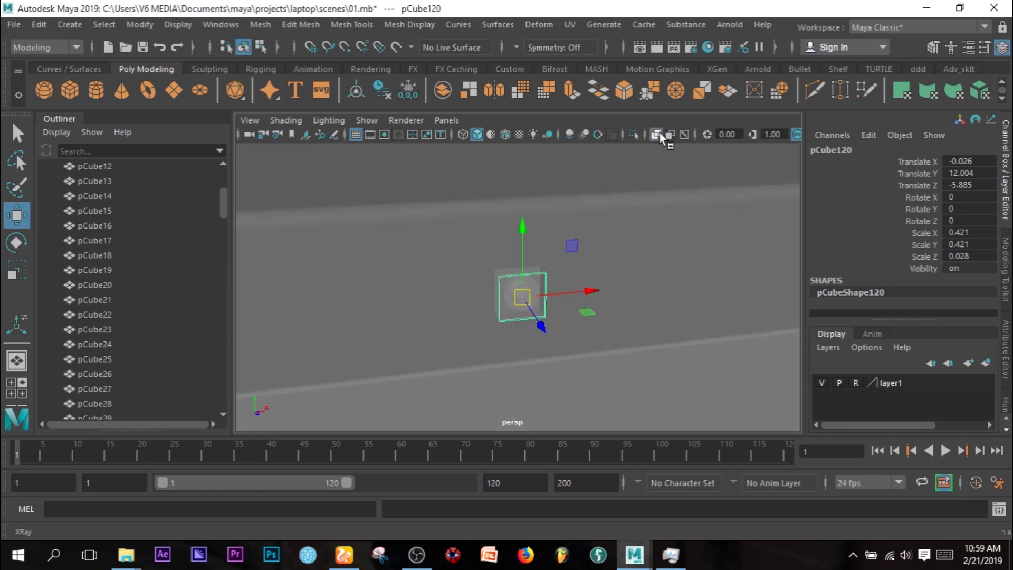
pyautogui.keyDown('alt'); pyautogui.moveTo(617, 233); pyautogui.dragTo(553, 211); pyautogui.keyUp('alt')
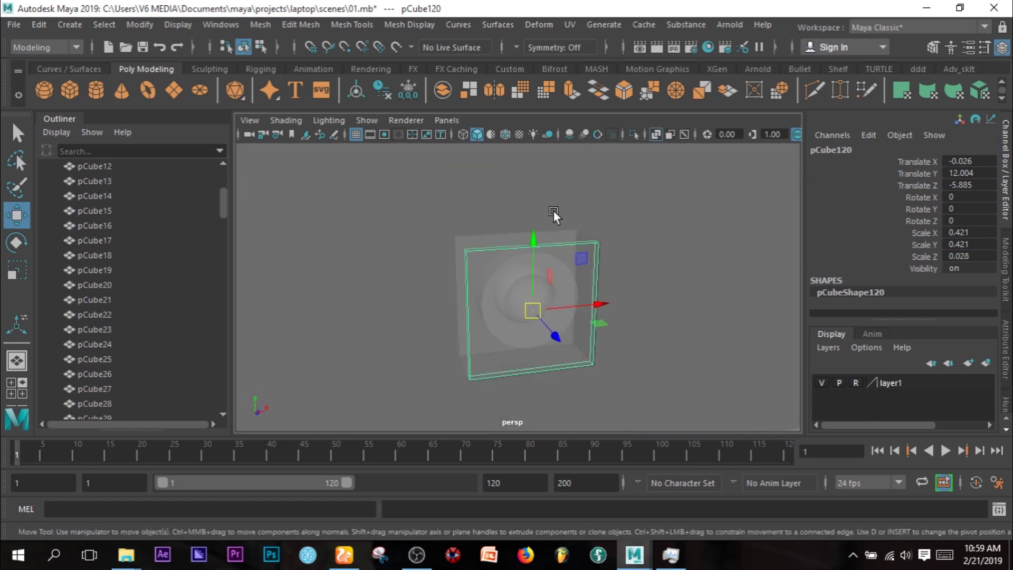
pyautogui.click(656, 133)
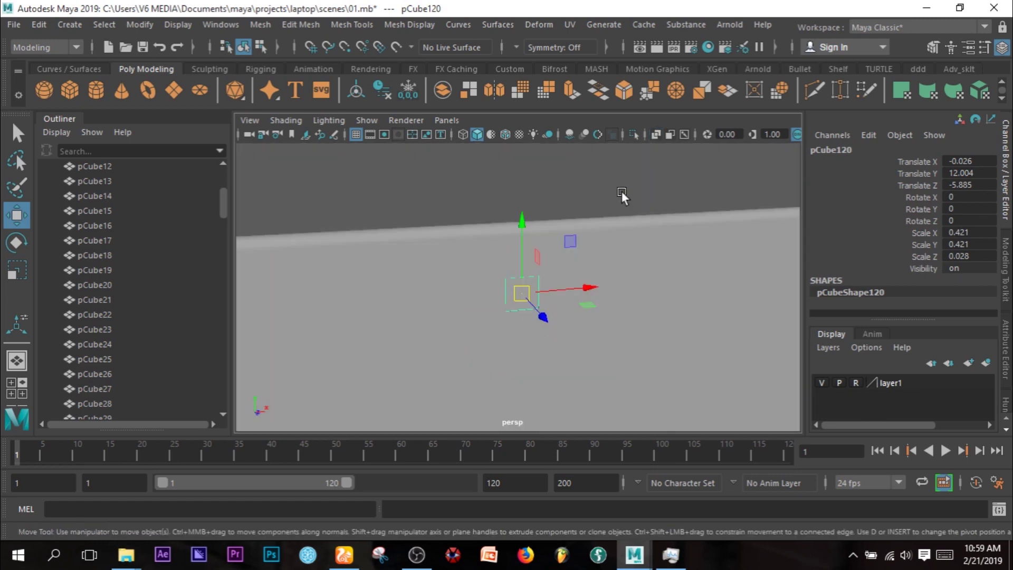
# Step: Examine the open laptop from several angles, including the joint between the lid and the keyboard base
pyautogui.click(576, 303)
pyautogui.keyDown('alt'); pyautogui.moveTo(576, 303); pyautogui.dragTo(512, 352); pyautogui.keyUp('alt')
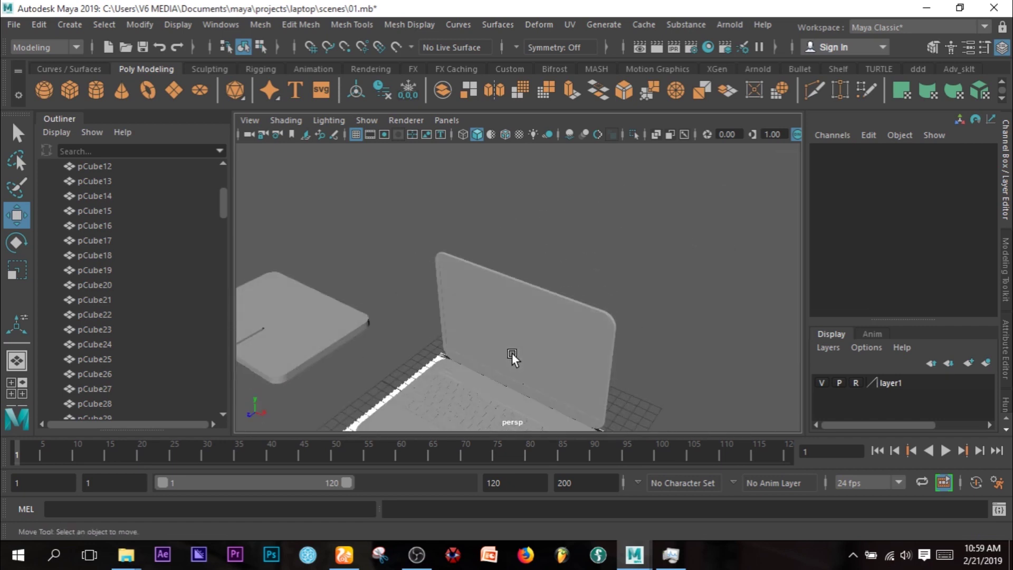
pyautogui.click(513, 353)
pyautogui.keyDown('alt'); pyautogui.moveTo(684, 370); pyautogui.dragTo(612, 295); pyautogui.keyUp('alt')
pyautogui.keyDown('alt'); pyautogui.moveTo(565, 325); pyautogui.dragTo(610, 365); pyautogui.keyUp('alt')
pyautogui.click(562, 301)
pyautogui.click(571, 315)
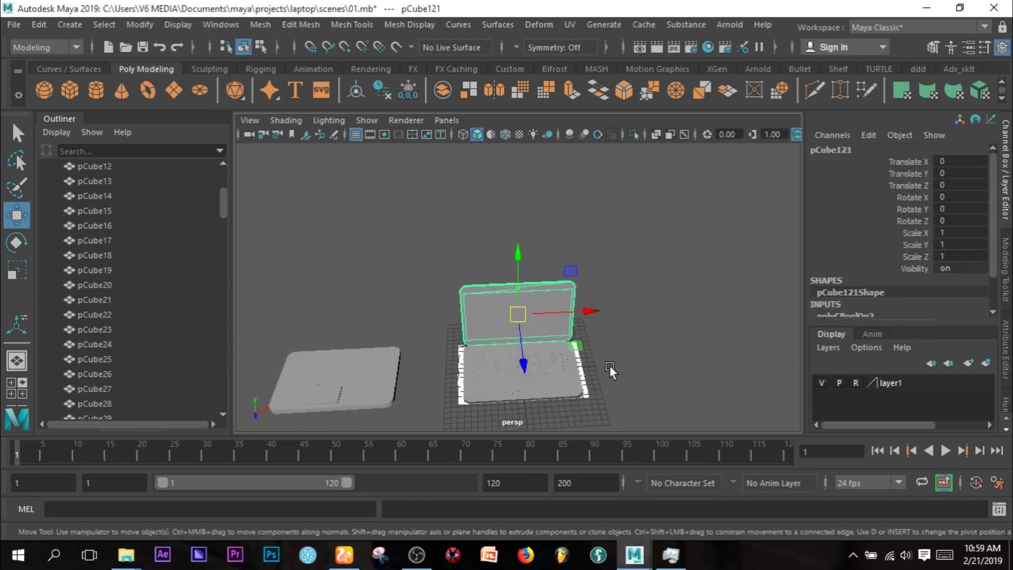
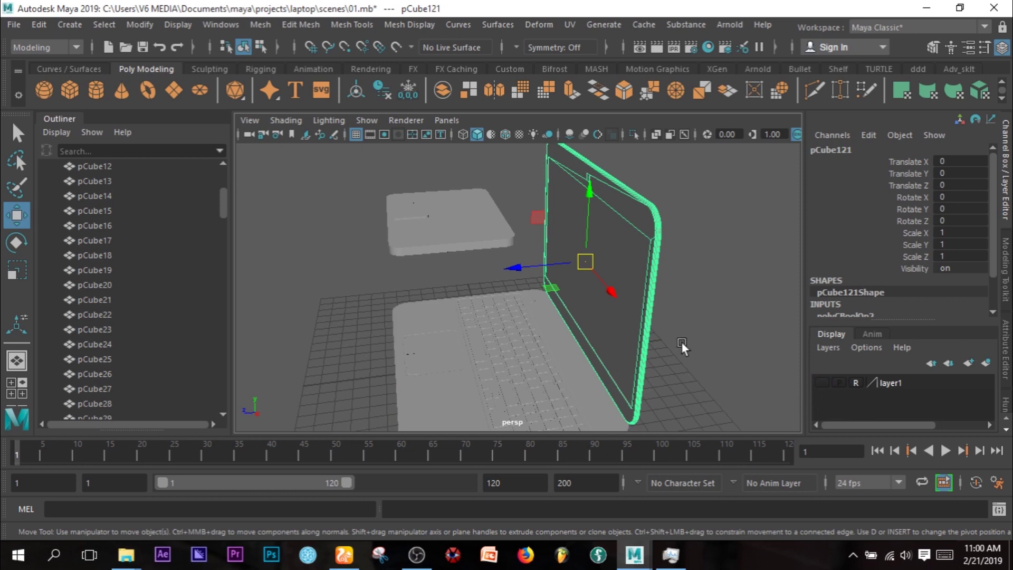
pyautogui.keyDown('alt'); pyautogui.moveTo(689, 334); pyautogui.dragTo(653, 315); pyautogui.keyUp('alt')
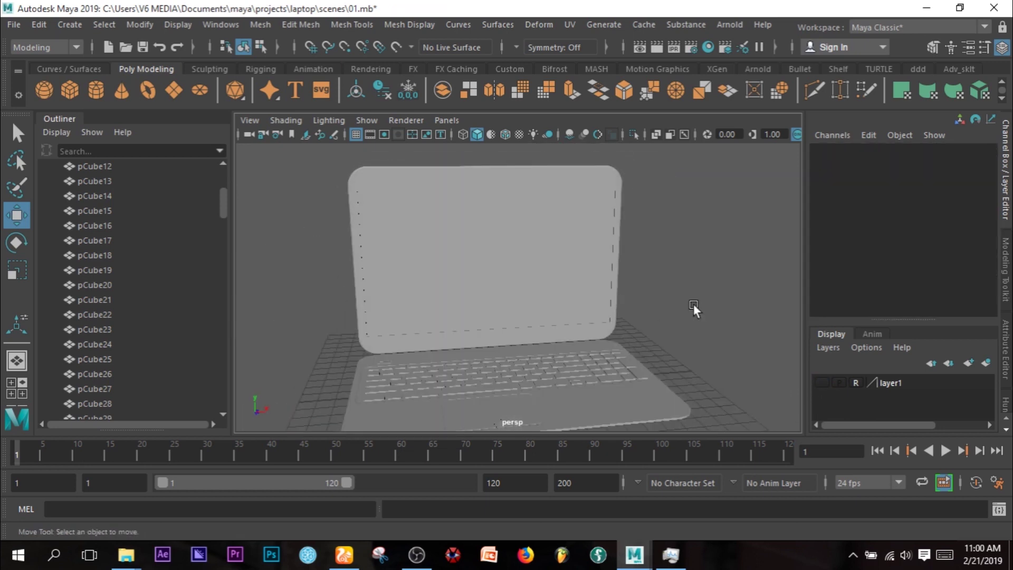
pyautogui.keyDown('alt'); pyautogui.moveTo(420, 302); pyautogui.dragTo(380, 335); pyautogui.keyUp('alt')
pyautogui.scroll(6, 461, 303)
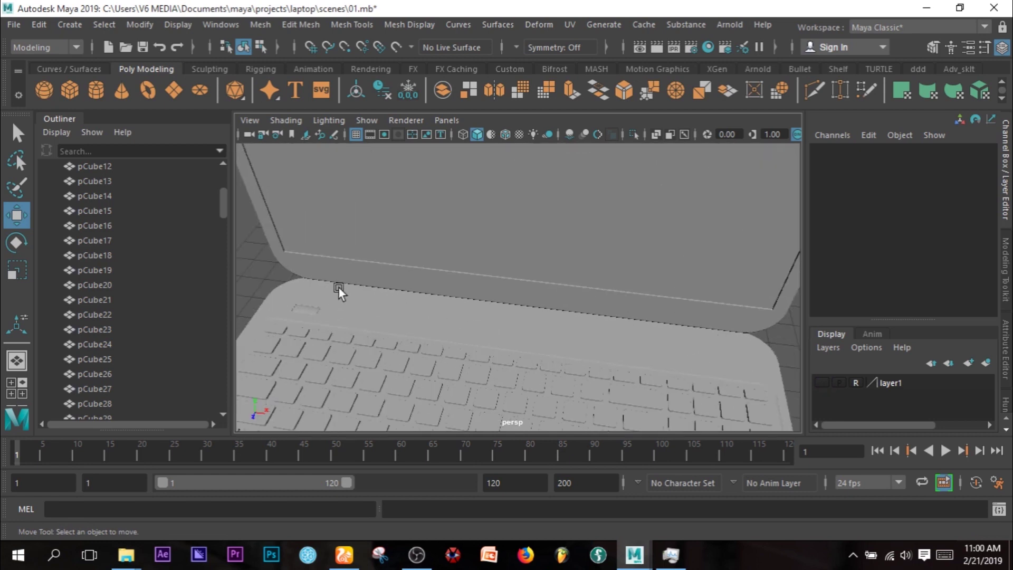
# Step: Make layer1 visible so the laptop reference image can be used around the hinge in the top view
pyautogui.press('space')
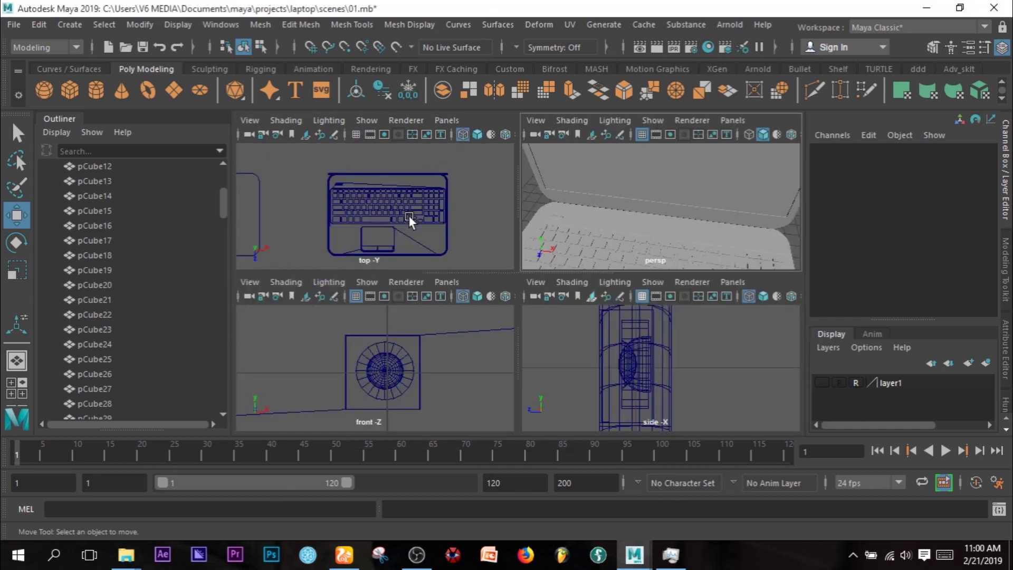
pyautogui.click(824, 382)
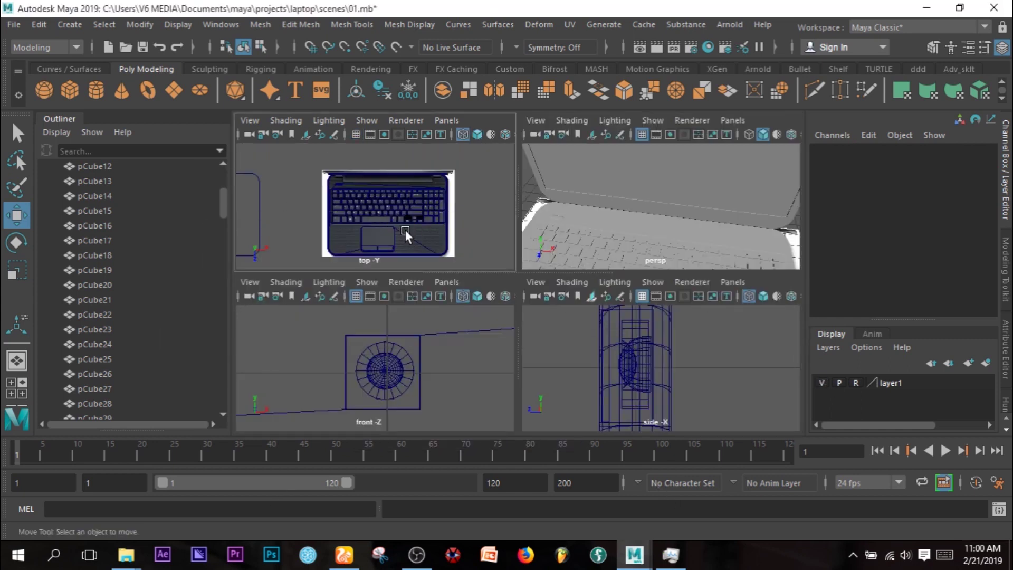
pyautogui.press('space')
pyautogui.scroll(4, 410, 222)
pyautogui.keyDown('alt'); pyautogui.moveTo(611, 208); pyautogui.dragTo(635, 249, button='middle'); pyautogui.keyUp('alt')
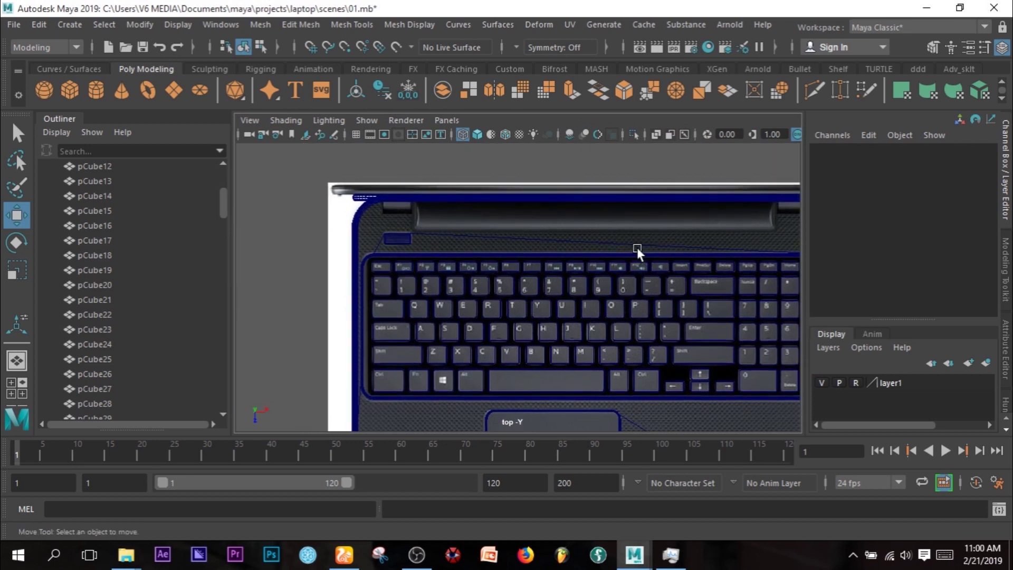
# Step: Create a polygon cylinder for the hinge and set its Z rotation to 90
pyautogui.click(96, 90)
pyautogui.scroll(-2, 481, 299)
pyautogui.press('e')
pyautogui.moveTo(604, 328); pyautogui.dragTo(607, 309)
pyautogui.doubleClick(949, 220)
pyautogui.write('90')
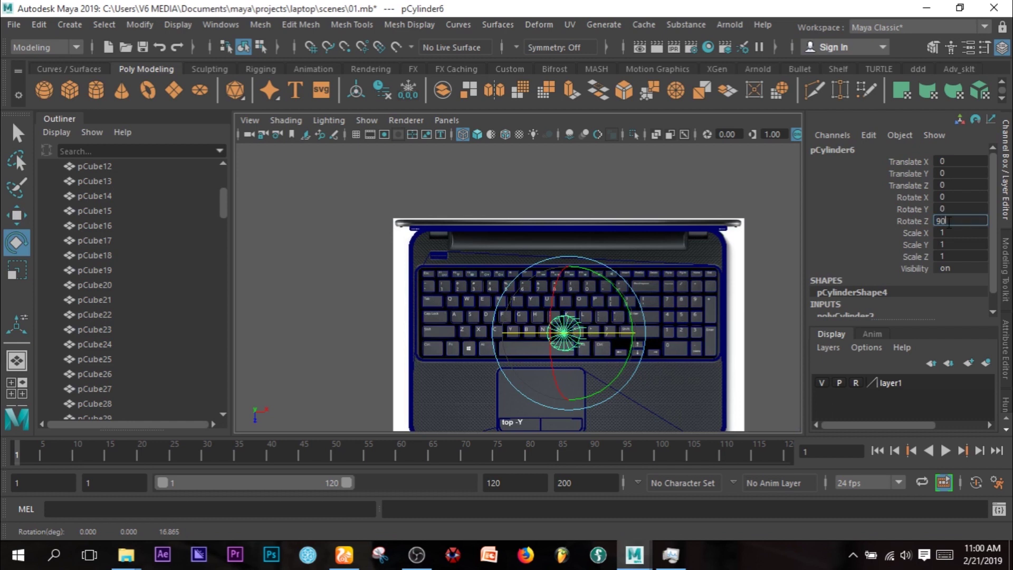
pyautogui.press('Return')
# Step: Move the cylinder over the reference's left hinge at about X -7.437, Z -5.737, and scale it to about 0.402, 0.54, 0.402
pyautogui.press('w')
pyautogui.moveTo(570, 327); pyautogui.dragTo(438, 226)
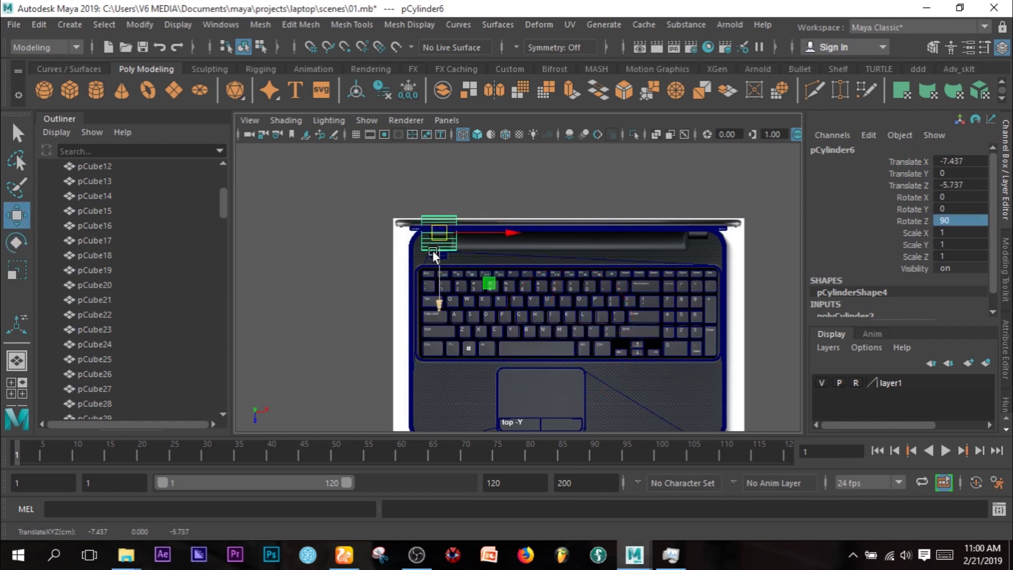
pyautogui.scroll(10, 432, 251)
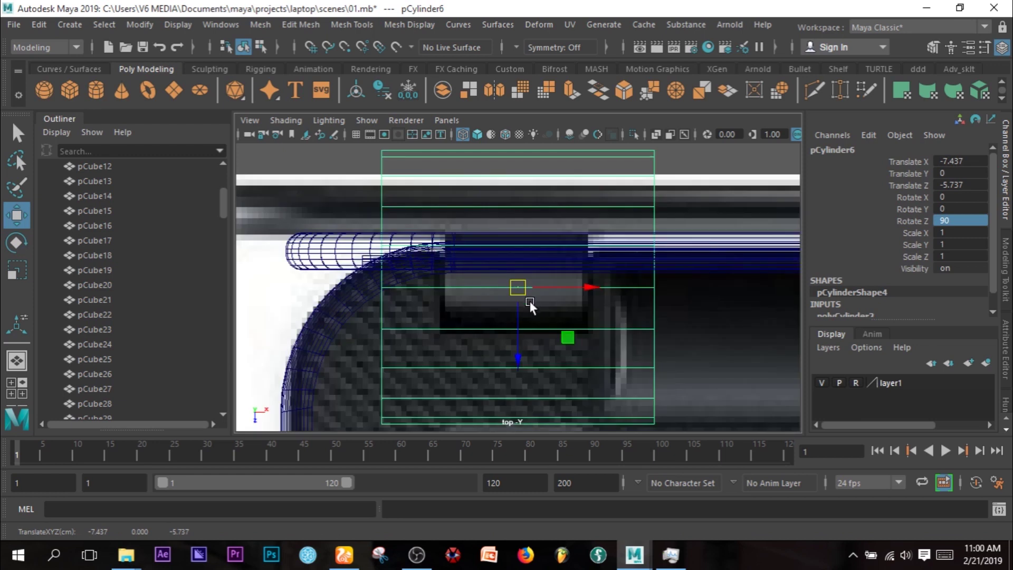
pyautogui.press('r')
pyautogui.moveTo(532, 286); pyautogui.dragTo(401, 374)
pyautogui.moveTo(451, 288); pyautogui.dragTo(438, 324)
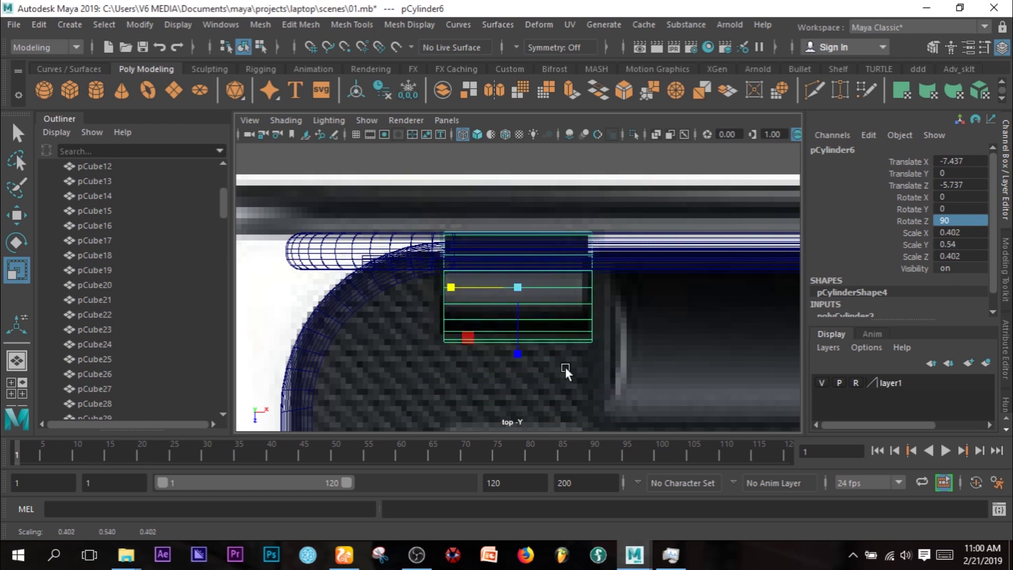
# Step: Align the cylinder with the reference hinge in the top view, at about X -7.443 and Z -5.857
pyautogui.press('w')
pyautogui.moveTo(524, 287); pyautogui.dragTo(521, 269)
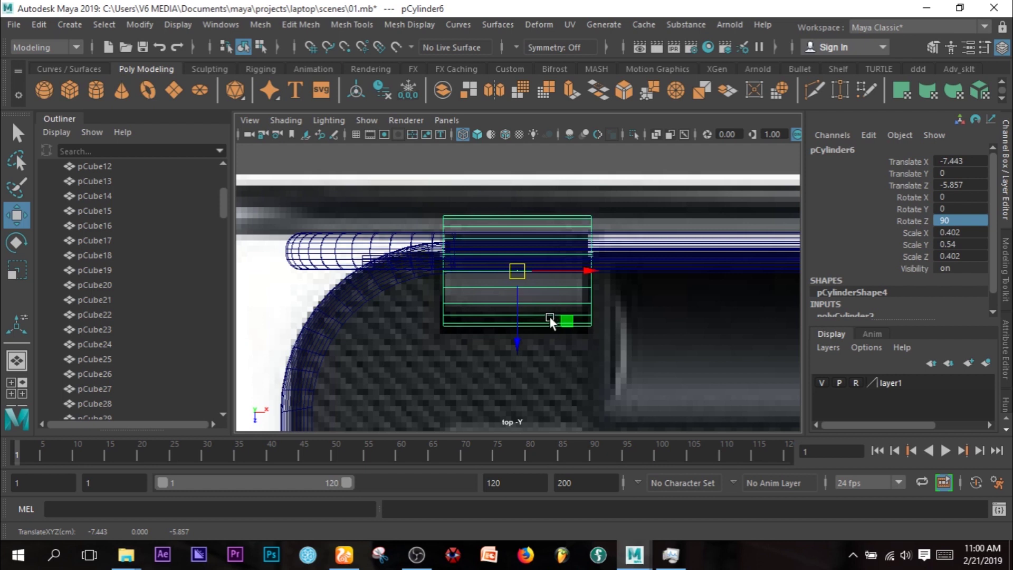
pyautogui.press('space')
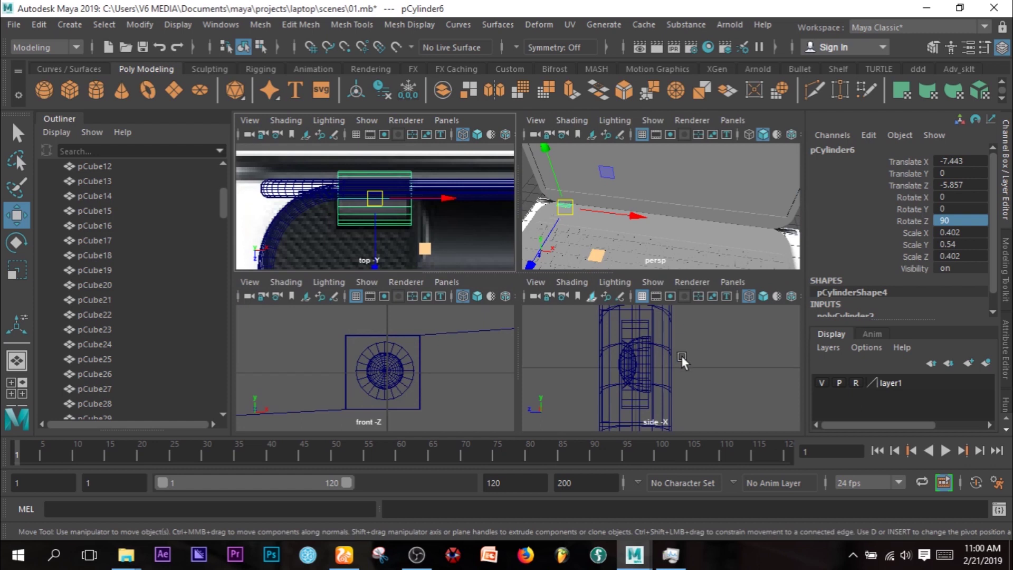
# Step: Group the lid, its recessed screen and the webcam parts in the perspective view
pyautogui.press('space')
pyautogui.keyDown('alt'); pyautogui.moveTo(723, 297); pyautogui.dragTo(368, 217); pyautogui.keyUp('alt')
pyautogui.keyDown('alt'); pyautogui.moveTo(368, 216); pyautogui.dragTo(618, 310); pyautogui.keyUp('alt')
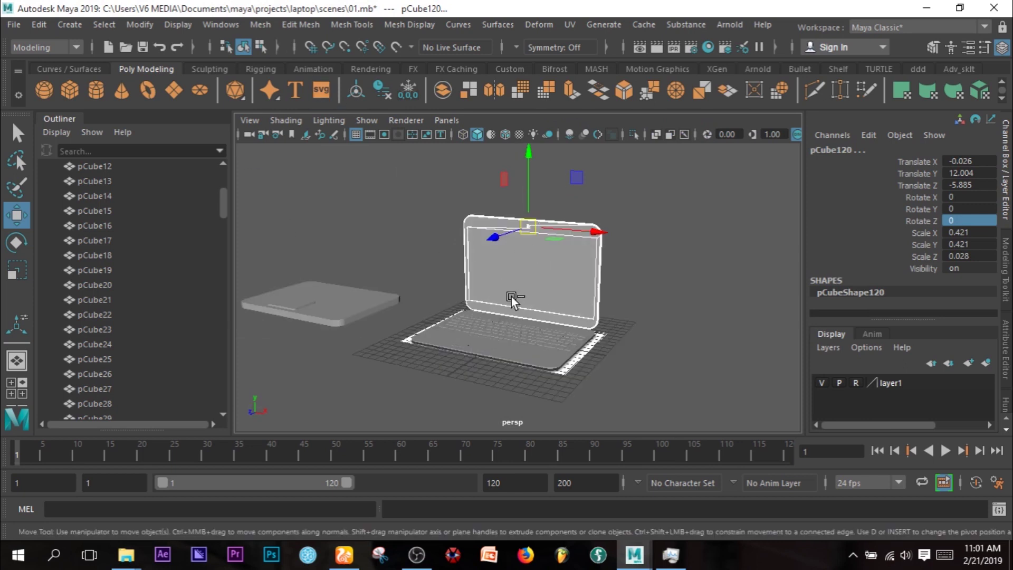
pyautogui.hotkey('ctrl', 'g')
pyautogui.scroll(4, 79, 252)
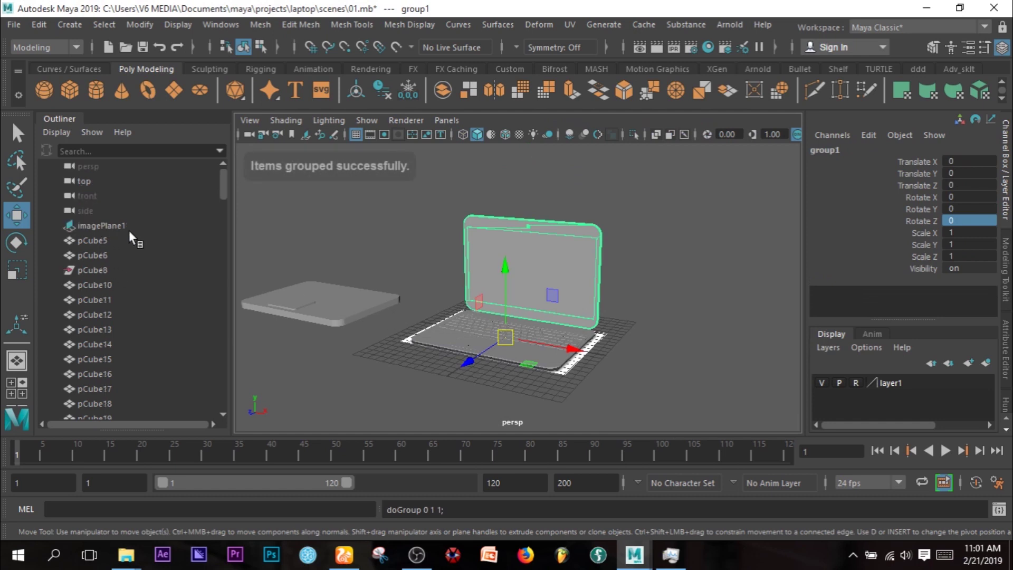
# Step: Rename the new lid group as screen
pyautogui.click(100, 268)
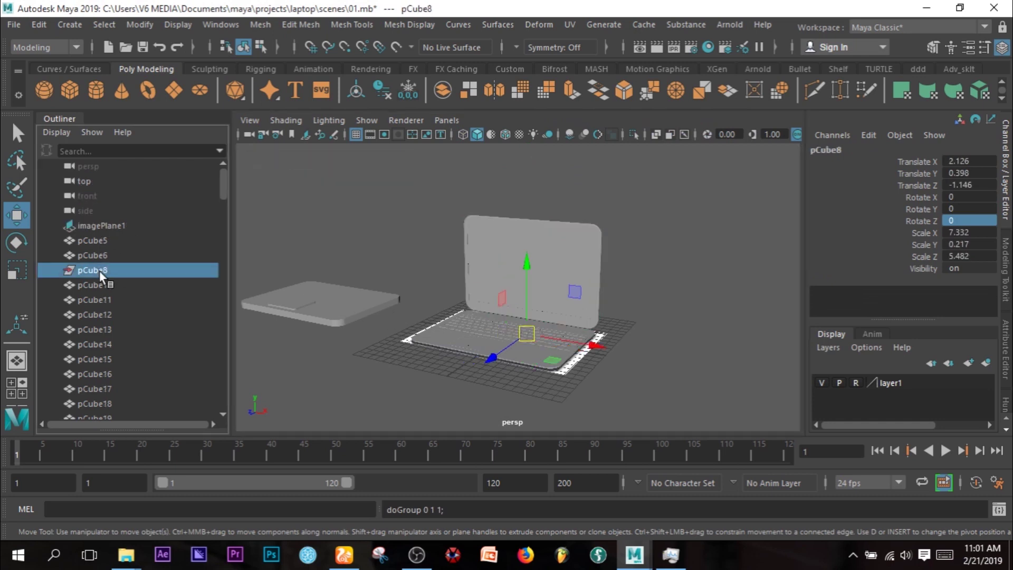
pyautogui.scroll(-10, 99, 270)
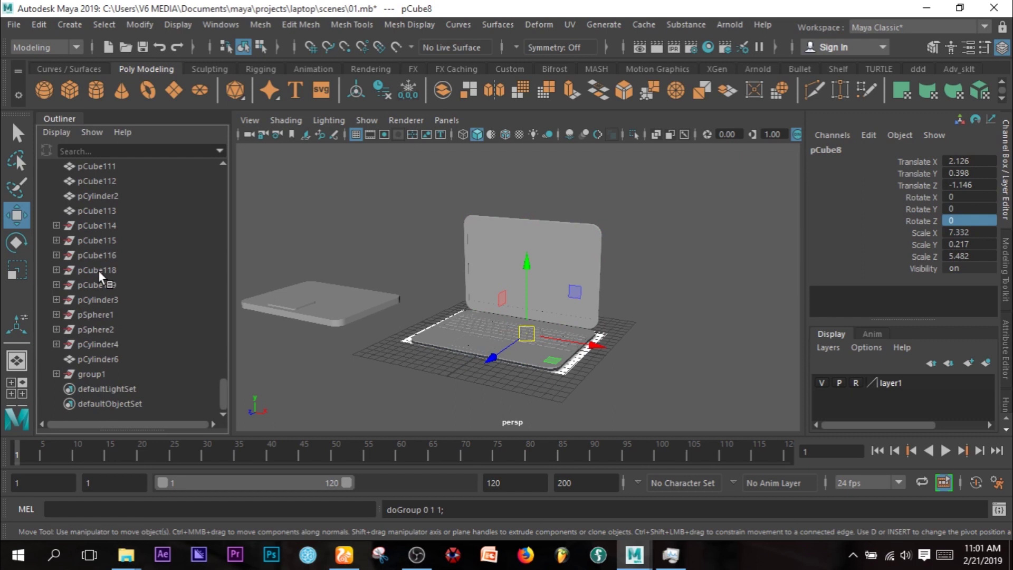
pyautogui.click(90, 384)
pyautogui.click(90, 378)
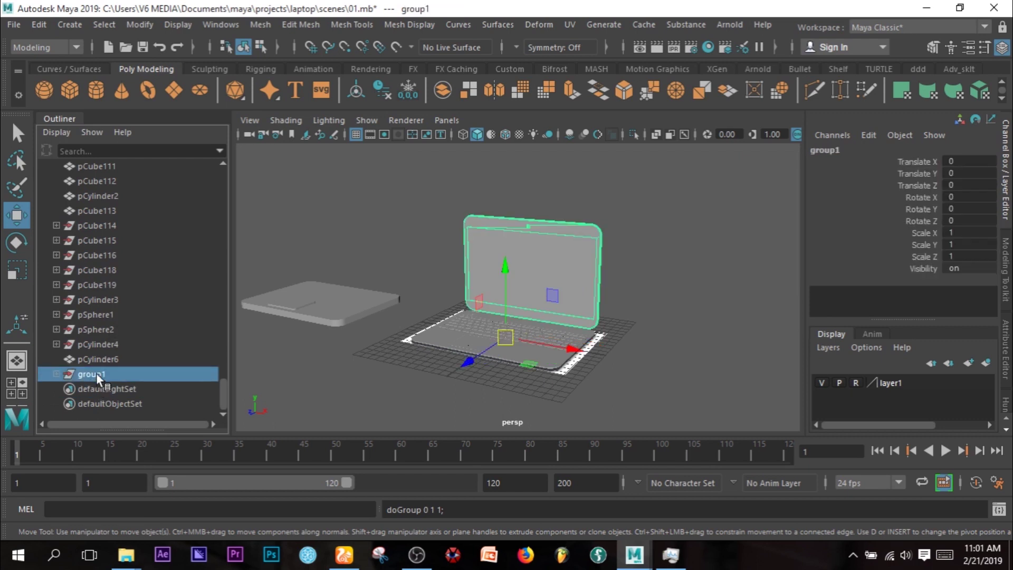
pyautogui.press('f')
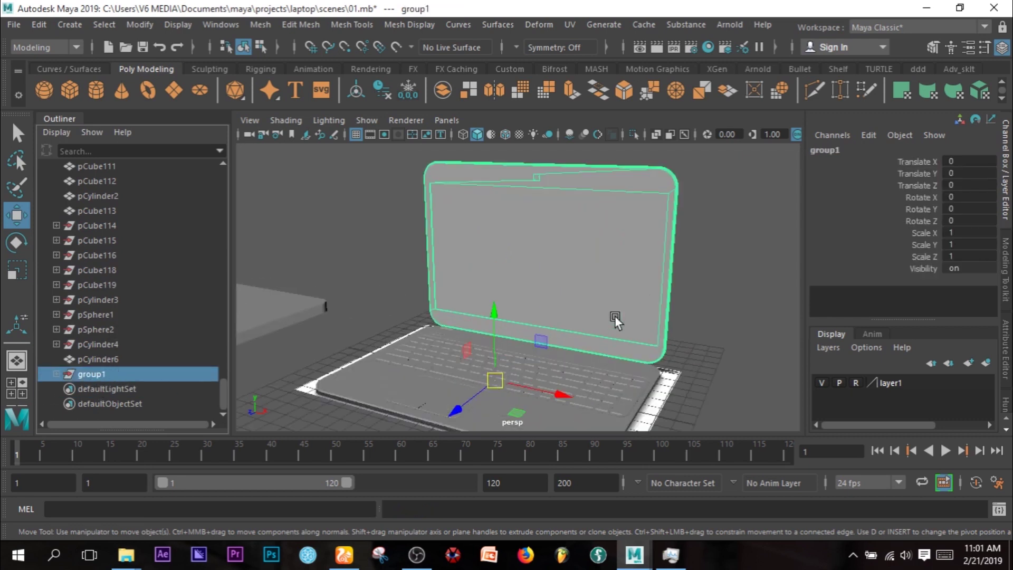
pyautogui.doubleClick(99, 373)
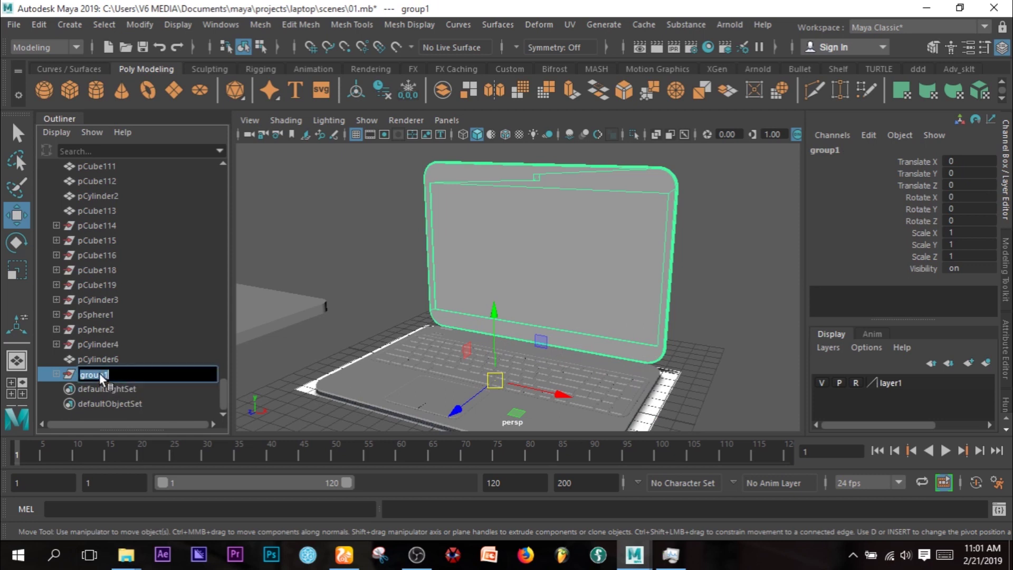
pyautogui.write('screen')
pyautogui.press('Return')
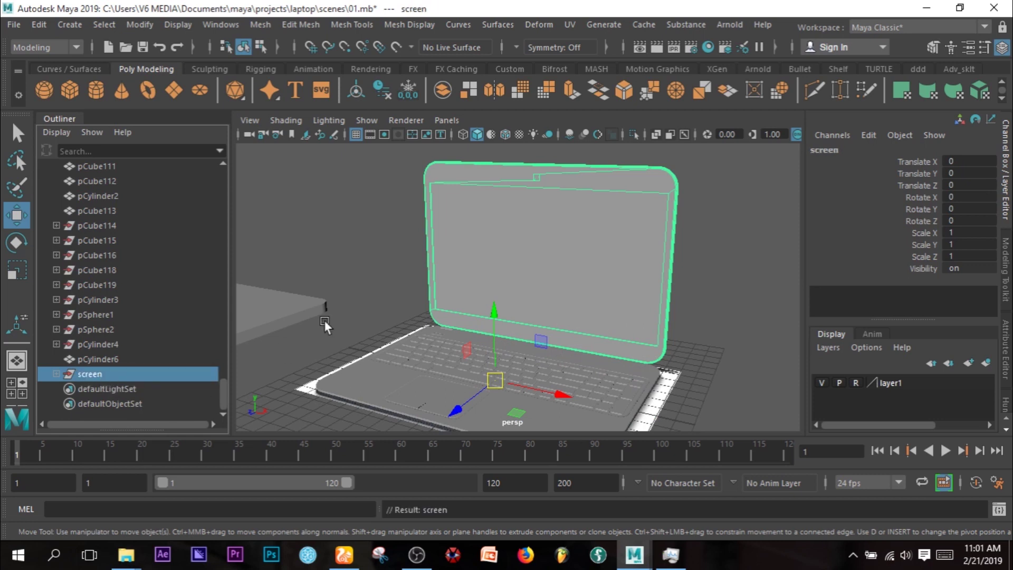
# Step: Select all the keyboard keys in the top view, excluding the base body, and group them
pyautogui.keyDown('alt'); pyautogui.moveTo(416, 375); pyautogui.dragTo(460, 446); pyautogui.keyUp('alt')
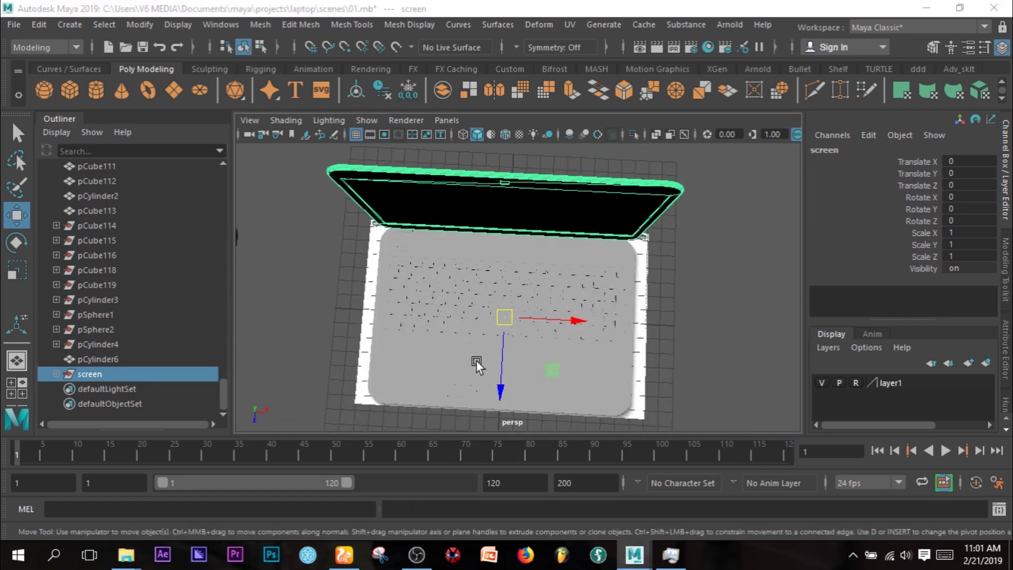
pyautogui.press('space')
pyautogui.press('space')
pyautogui.press('f')
pyautogui.press('space')
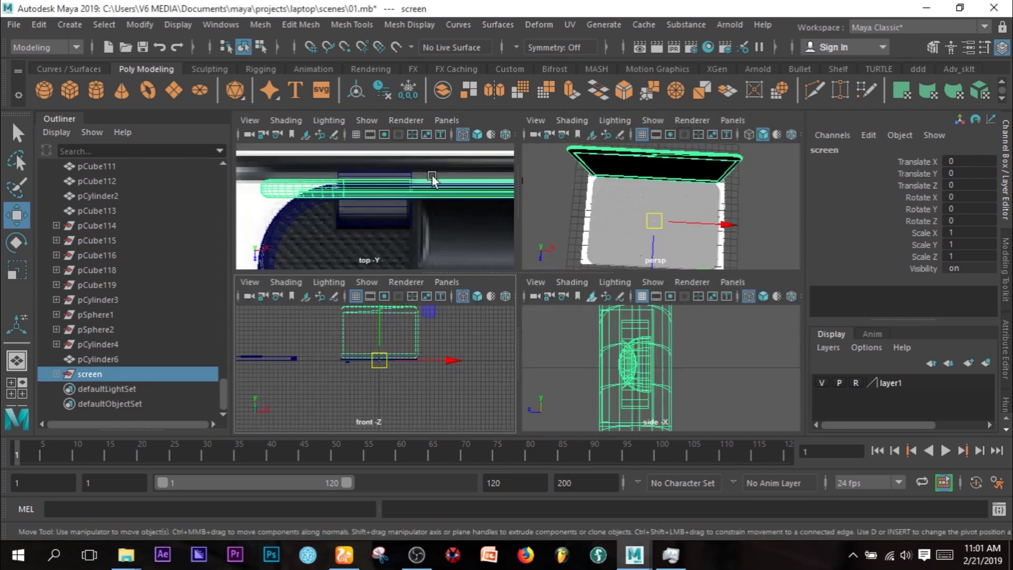
pyautogui.press('f')
pyautogui.press('space')
pyautogui.scroll(-1, 536, 295)
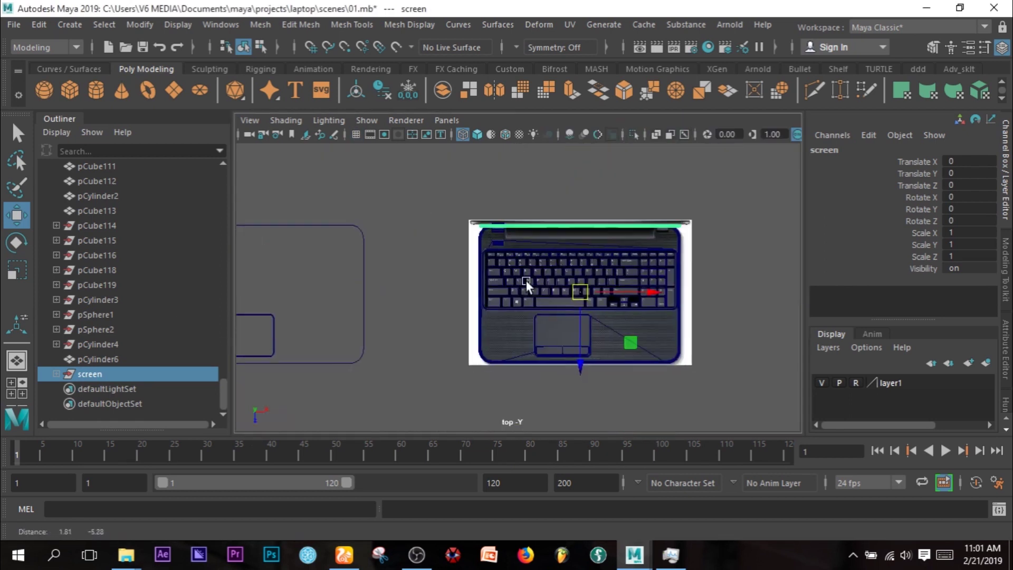
pyautogui.scroll(3, 501, 252)
pyautogui.moveTo(782, 369); pyautogui.dragTo(354, 148)
pyautogui.moveTo(772, 245); pyautogui.dragTo(361, 162)
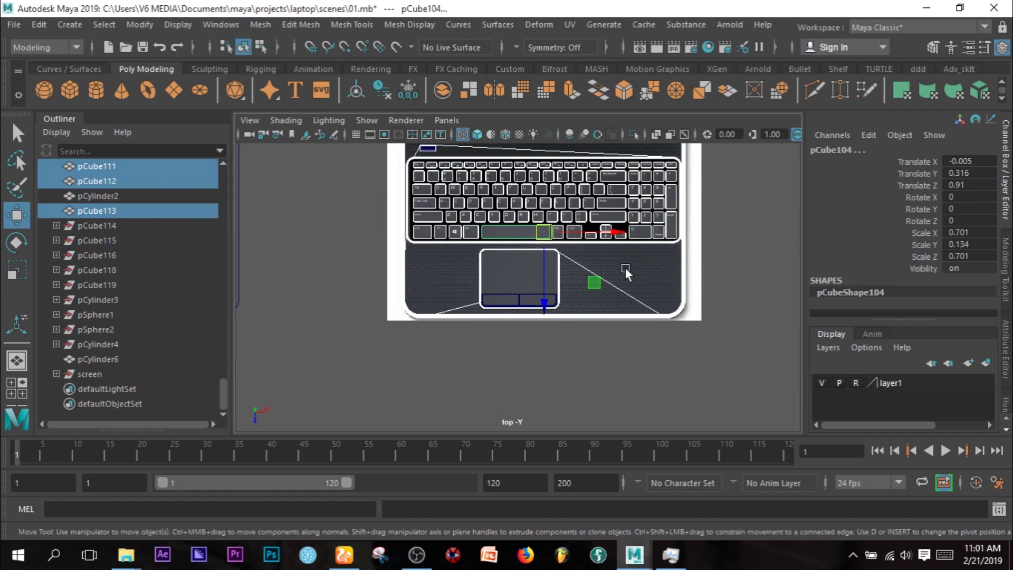
pyautogui.keyDown('ctrl'); pyautogui.click(680, 284); pyautogui.keyUp('ctrl')
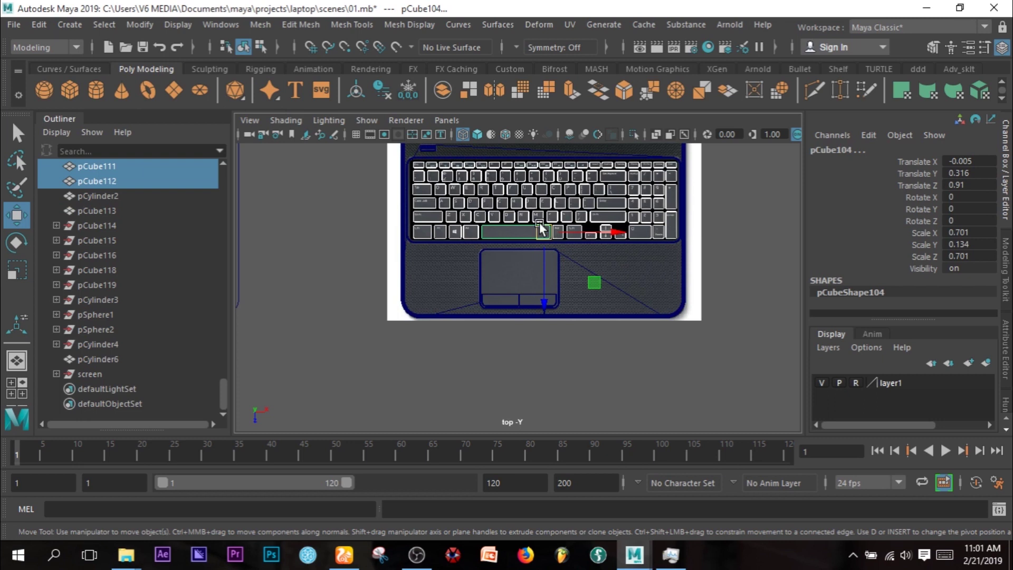
pyautogui.hotkey('ctrl', 'g')
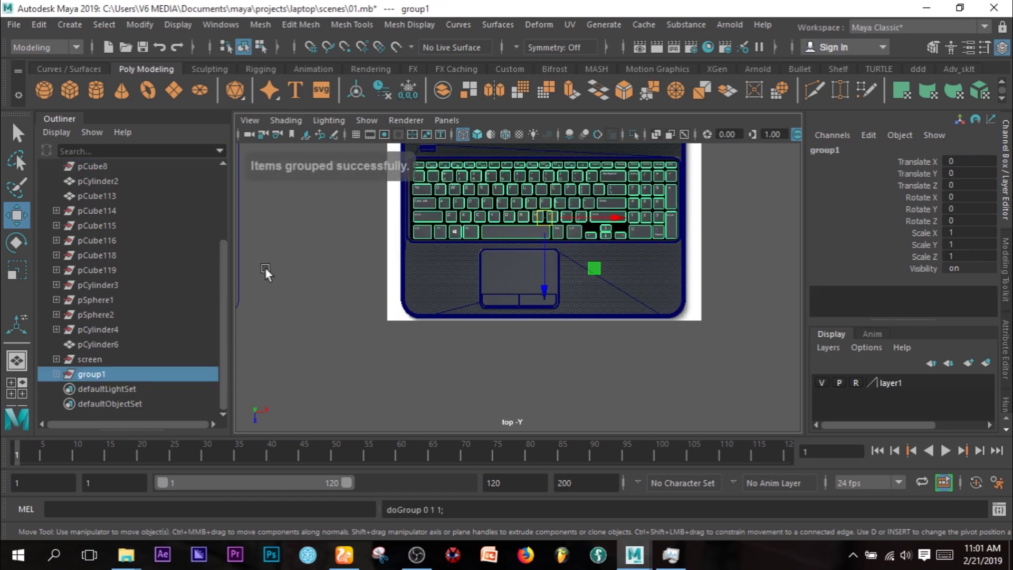
# Step: Rename the key group as keyboard
pyautogui.doubleClick(93, 374)
pyautogui.write('keyb')
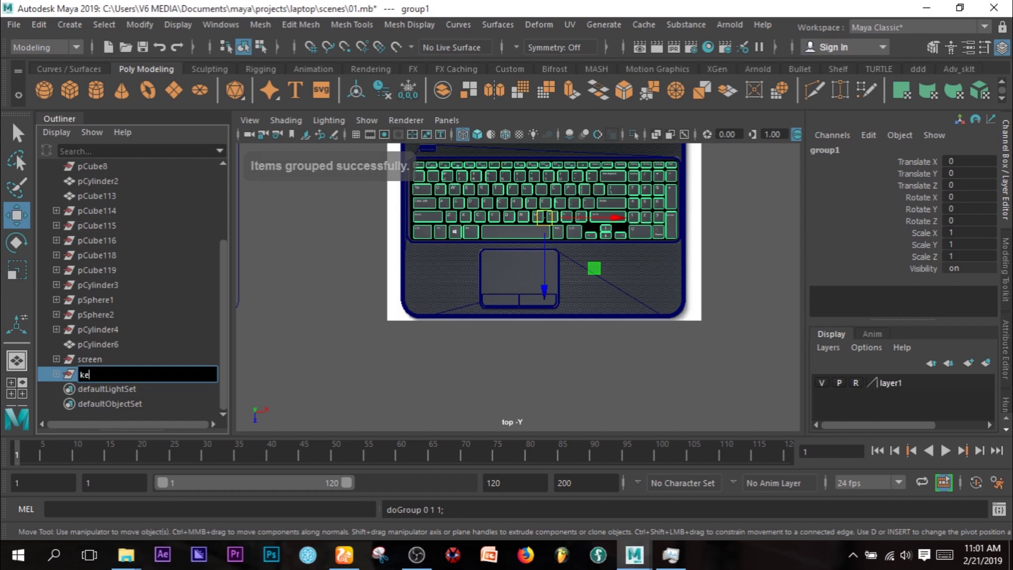
pyautogui.write('oard')
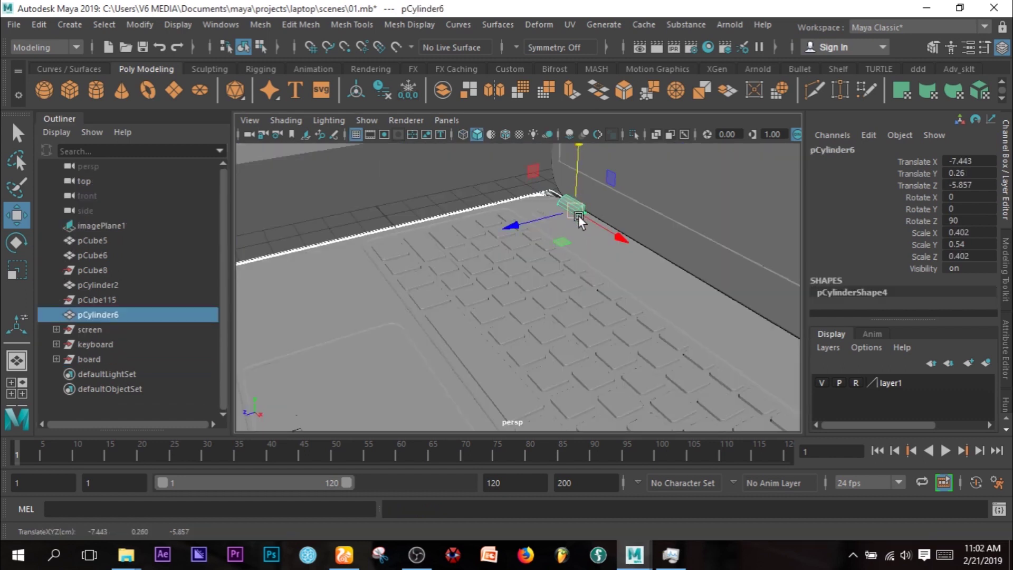
# Step: Duplicate the left hinge cylinder and move the copy onto the reference's right hinge at about X 7.438
pyautogui.keyDown('alt'); pyautogui.moveTo(578, 215); pyautogui.dragTo(659, 259); pyautogui.keyUp('alt')
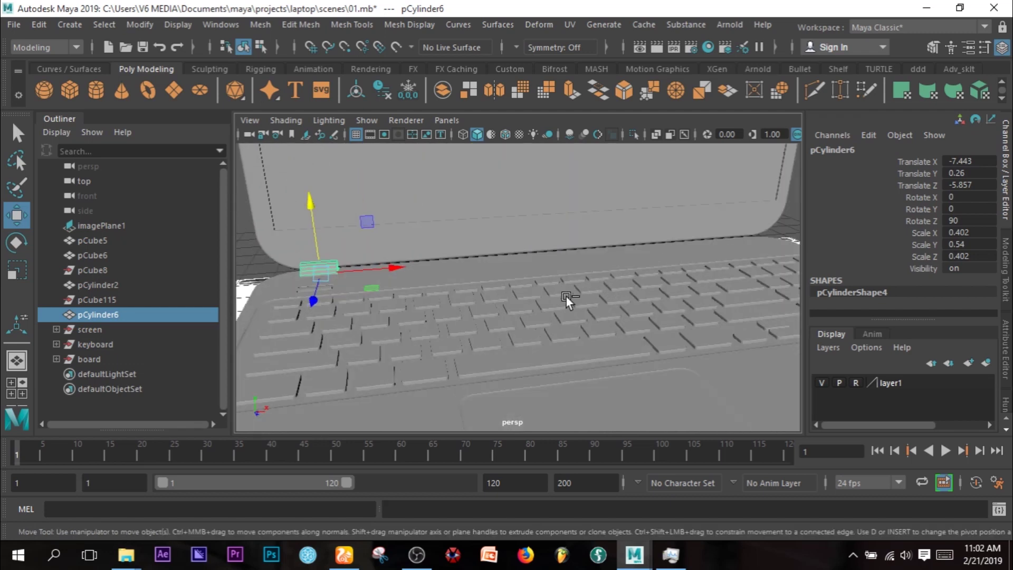
pyautogui.hotkey('ctrl', 'd')
pyautogui.moveTo(395, 261); pyautogui.dragTo(762, 262)
pyautogui.press('space')
pyautogui.press('space')
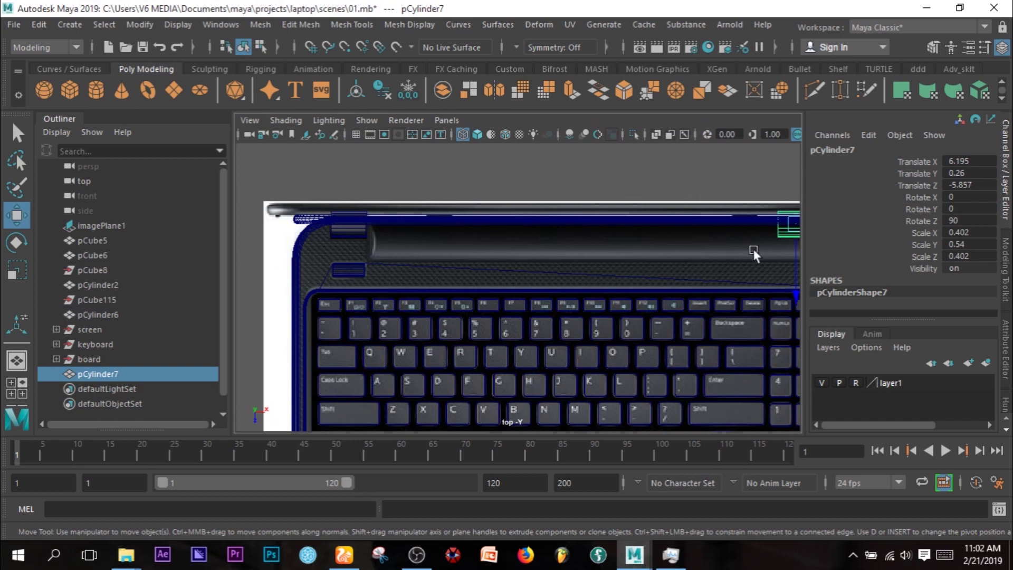
pyautogui.keyDown('alt'); pyautogui.moveTo(726, 268); pyautogui.dragTo(620, 300, button='middle'); pyautogui.keyUp('alt')
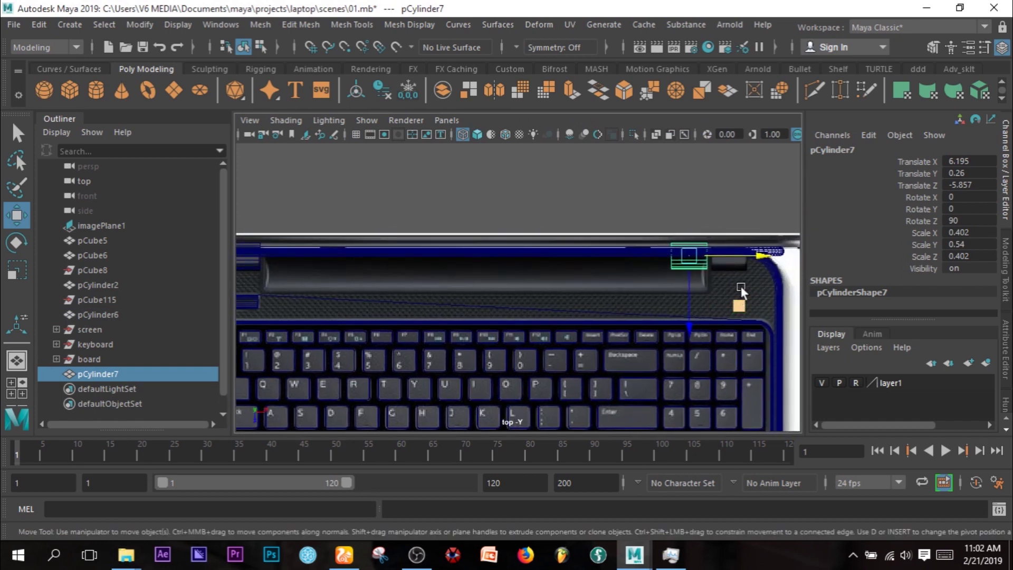
pyautogui.moveTo(755, 259); pyautogui.dragTo(777, 275)
pyautogui.press('space')
pyautogui.press('space')
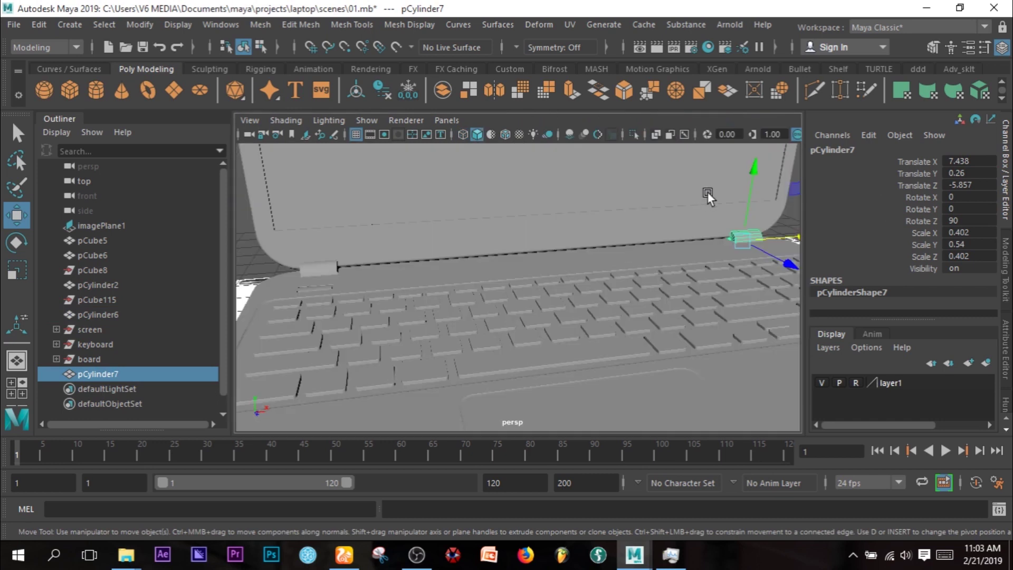
# Step: Deselect the hinge and hide layer1 so the reference image is out of view
pyautogui.click(788, 222)
pyautogui.scroll(-5, 757, 253)
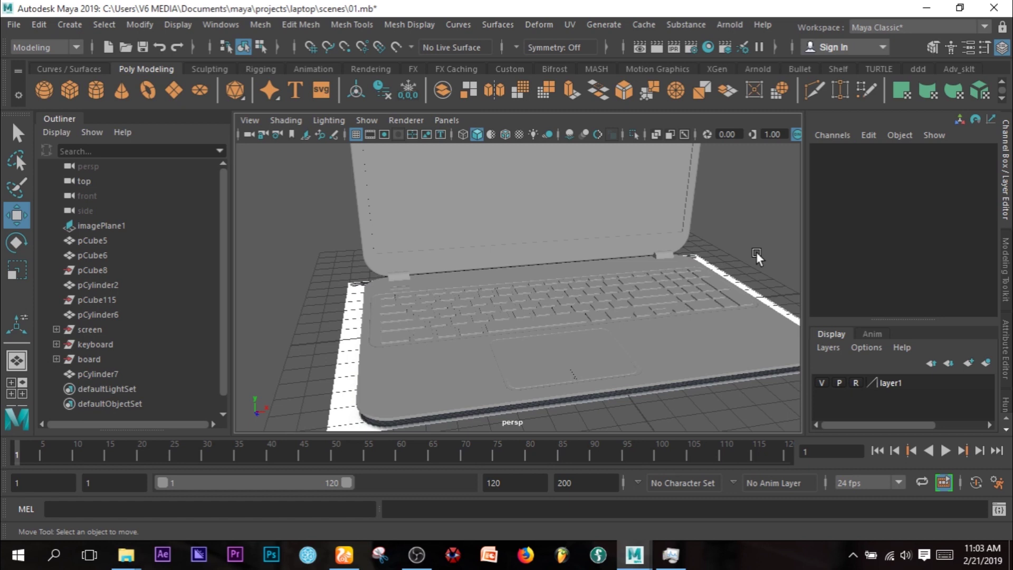
pyautogui.click(825, 383)
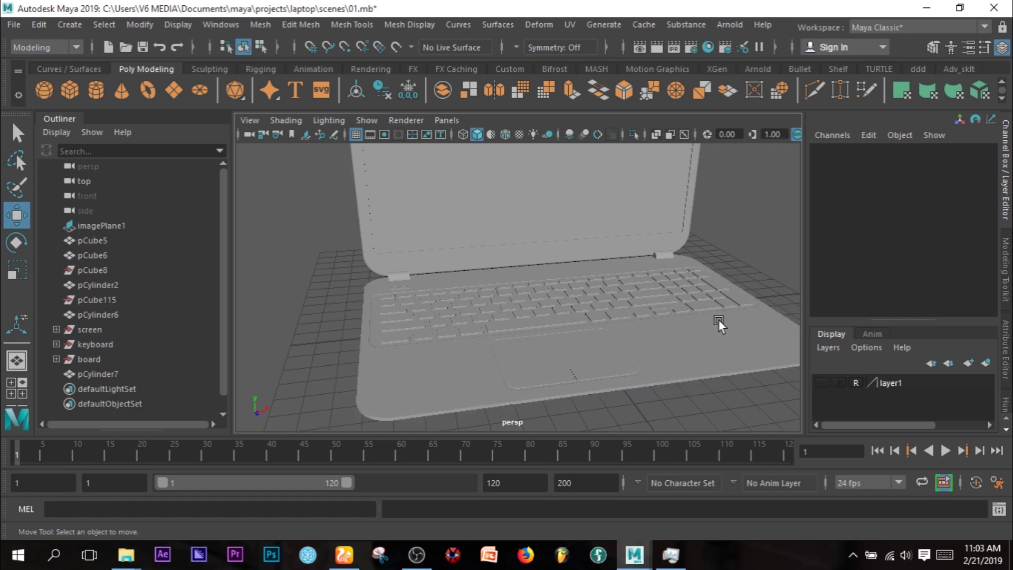
# Step: Examine the laptop's organization by selecting the screen group, base, both hinge cylinders and keyboard group one after another
pyautogui.scroll(-5, 718, 310)
pyautogui.keyDown('alt'); pyautogui.moveTo(719, 308); pyautogui.dragTo(586, 229); pyautogui.keyUp('alt')
pyautogui.click(586, 231)
pyautogui.press('Up')
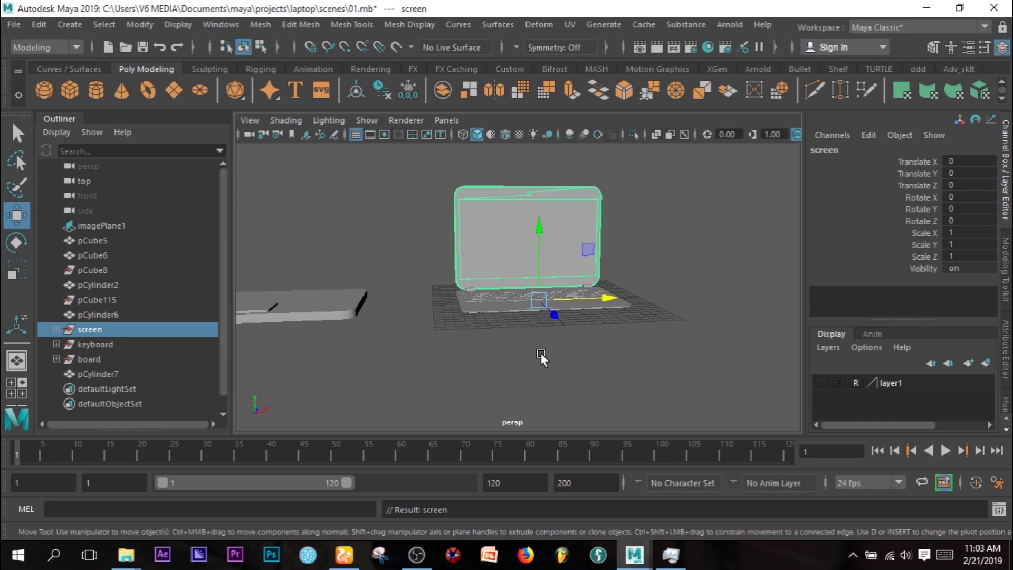
pyautogui.scroll(10, 528, 352)
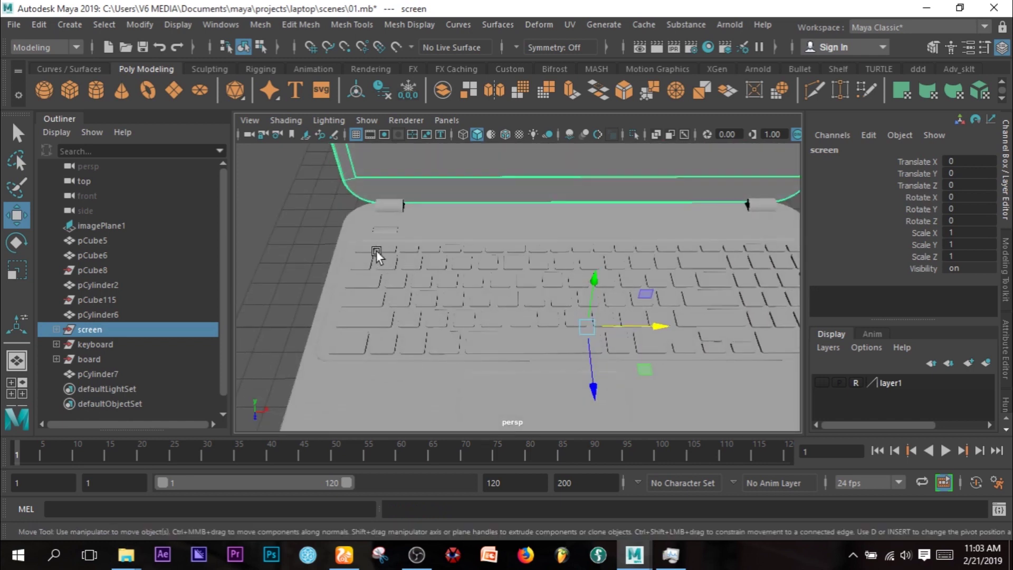
pyautogui.click(388, 230)
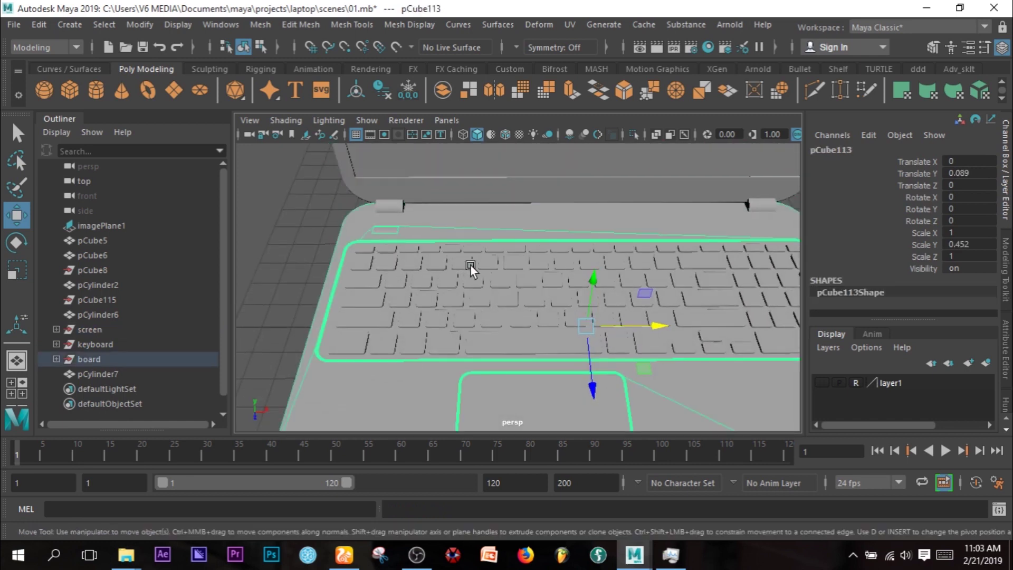
pyautogui.click(391, 202)
pyautogui.click(761, 201)
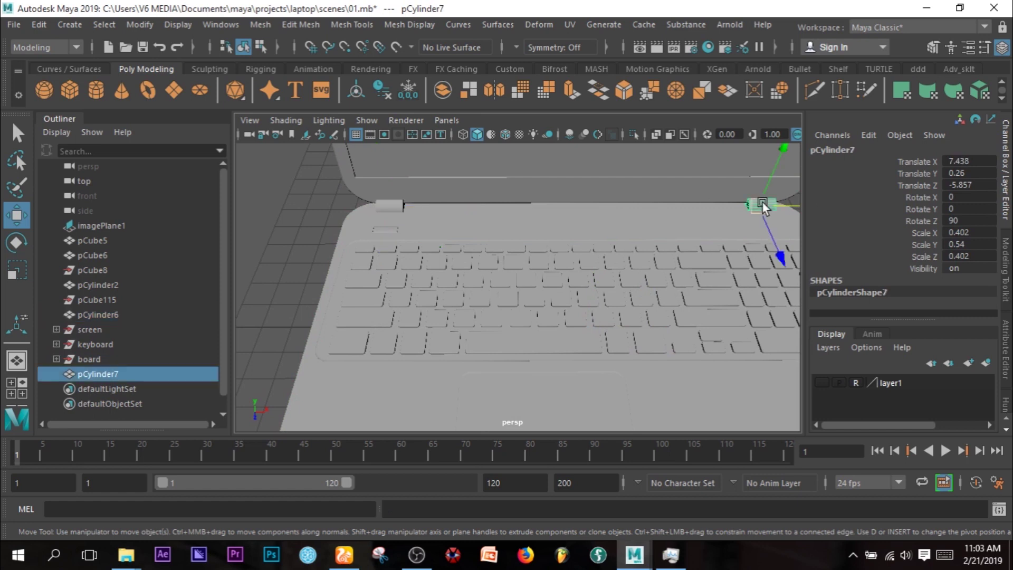
pyautogui.click(393, 207)
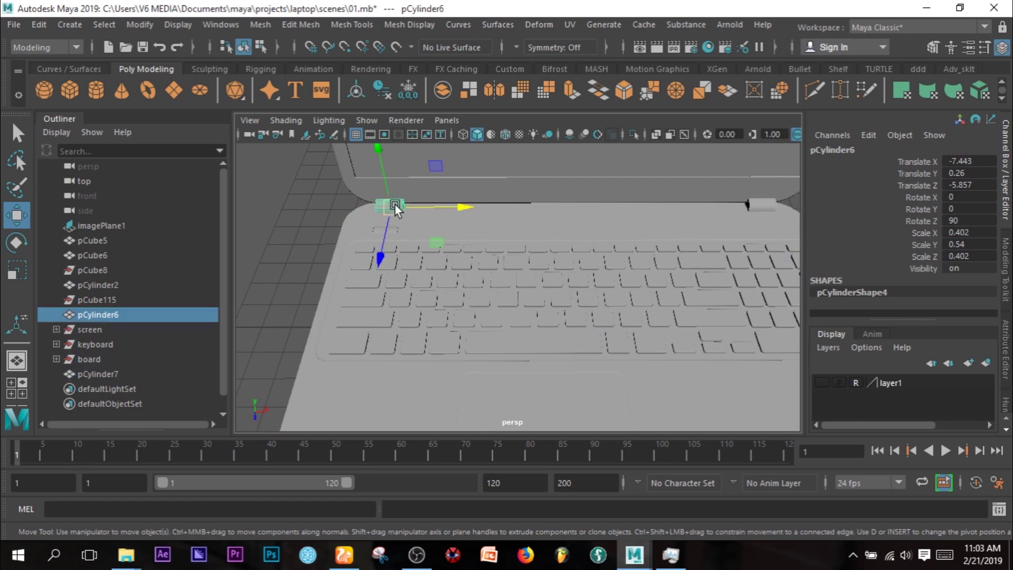
pyautogui.keyDown('alt'); pyautogui.moveTo(454, 288); pyautogui.dragTo(572, 320); pyautogui.keyUp('alt')
pyautogui.click(598, 325)
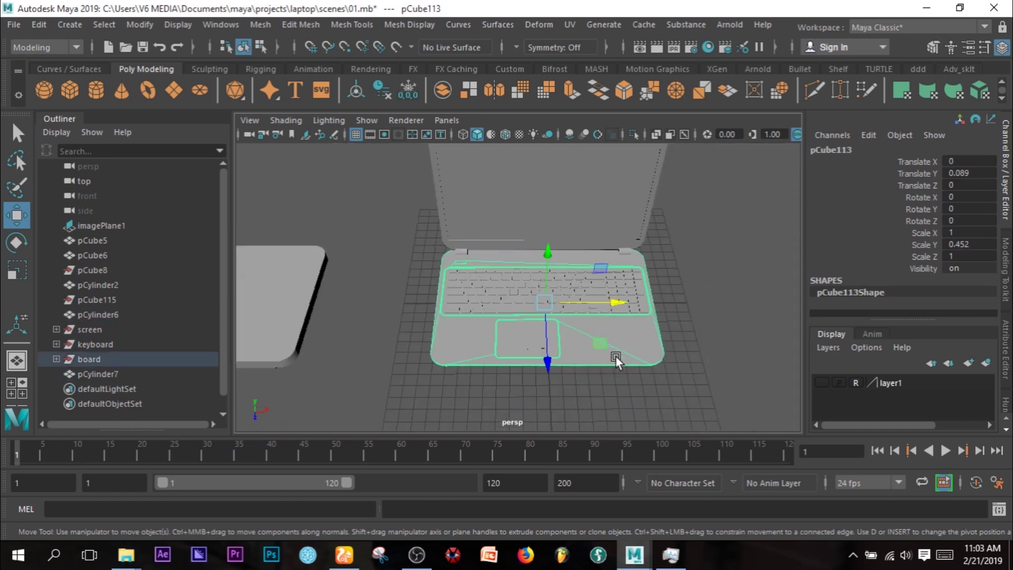
pyautogui.click(693, 314)
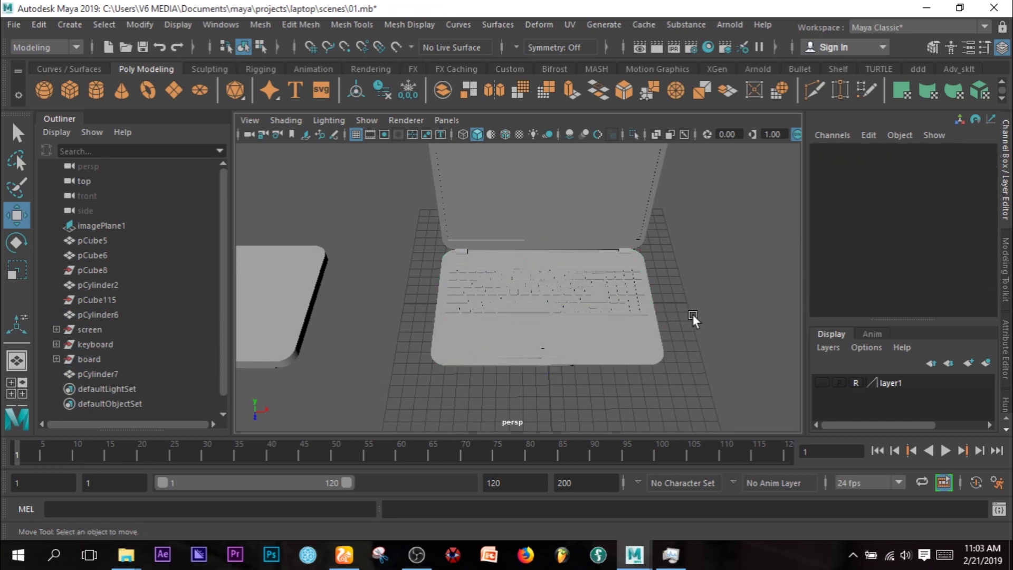
pyautogui.keyDown('alt'); pyautogui.moveTo(687, 277); pyautogui.dragTo(687, 320); pyautogui.keyUp('alt')
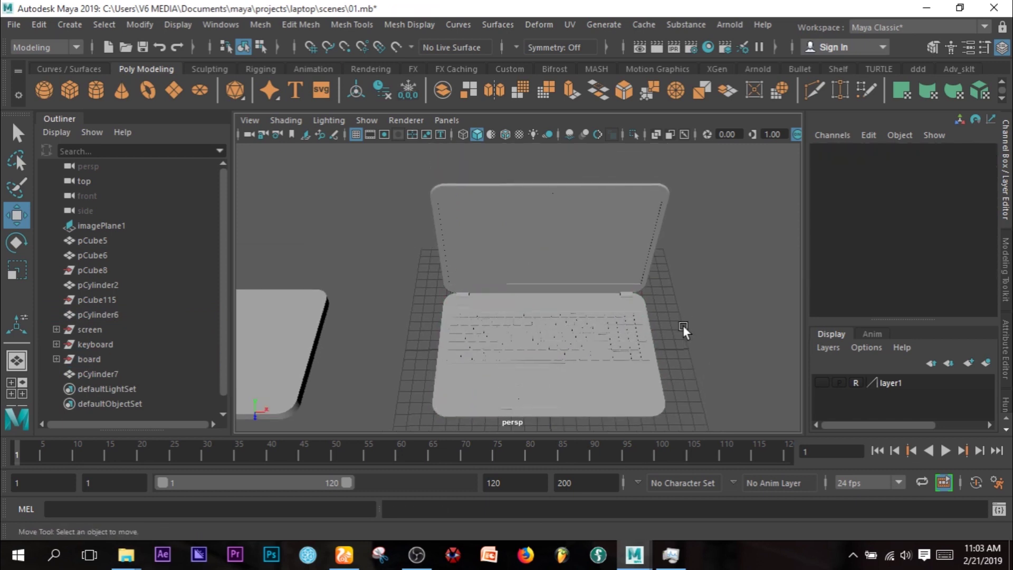
pyautogui.click(580, 343)
pyautogui.press('Up')
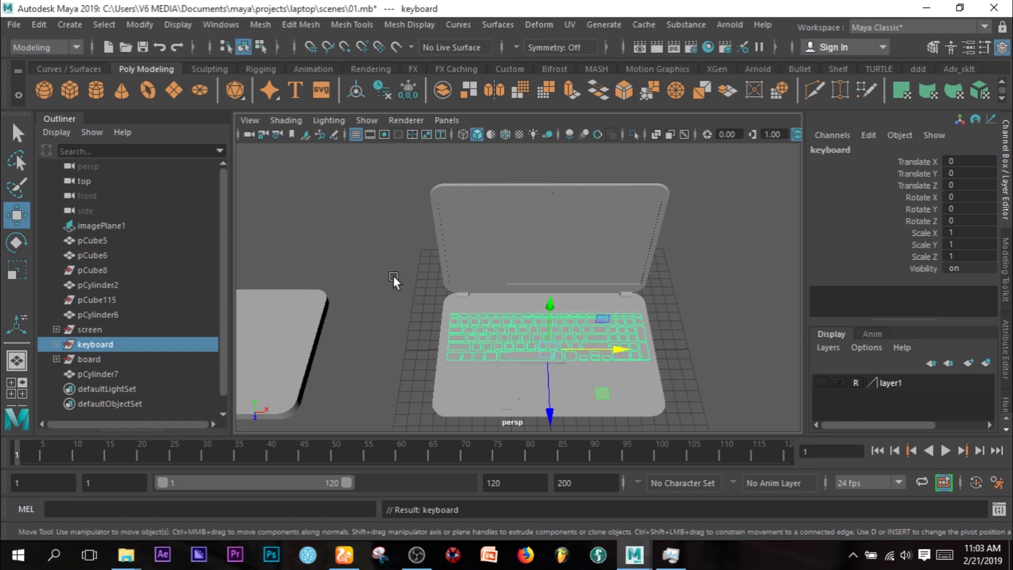
pyautogui.click(473, 186)
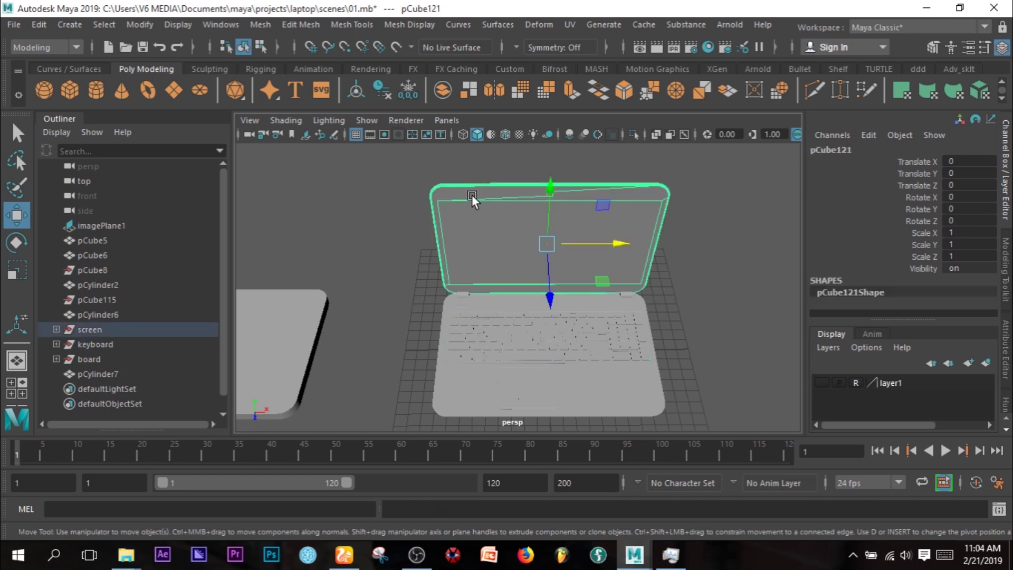
pyautogui.click(631, 409)
# Step: Assign a new Arnold aiStandardSurface material to the laptop's lid frame
pyautogui.click(658, 193)
pyautogui.rightClick(665, 198)
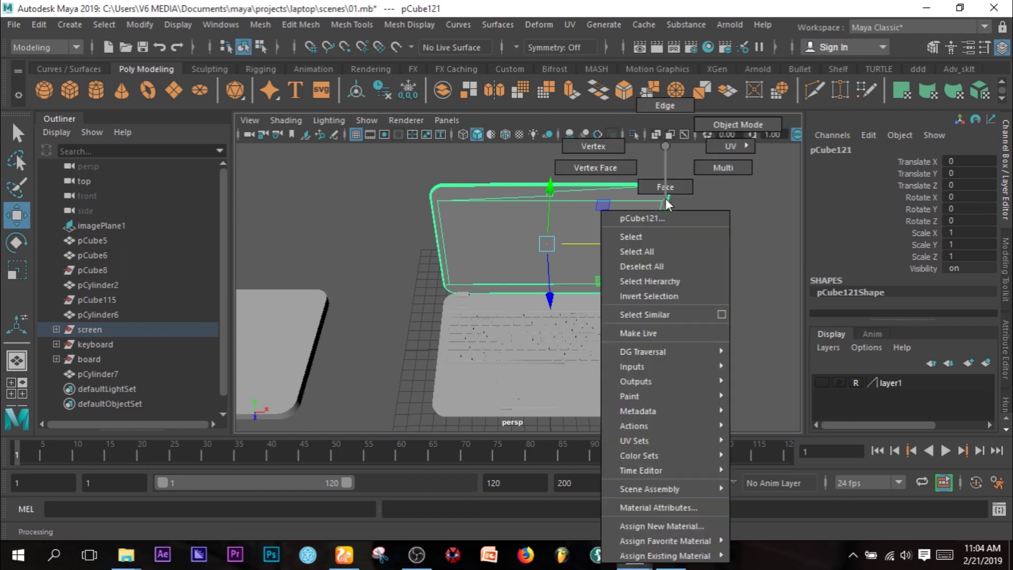
pyautogui.click(697, 523)
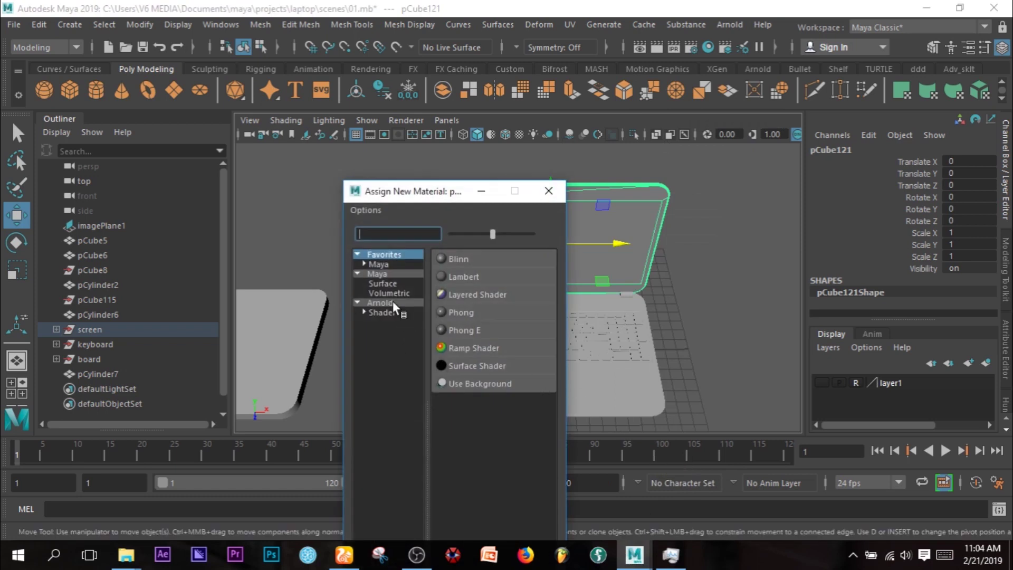
pyautogui.click(391, 304)
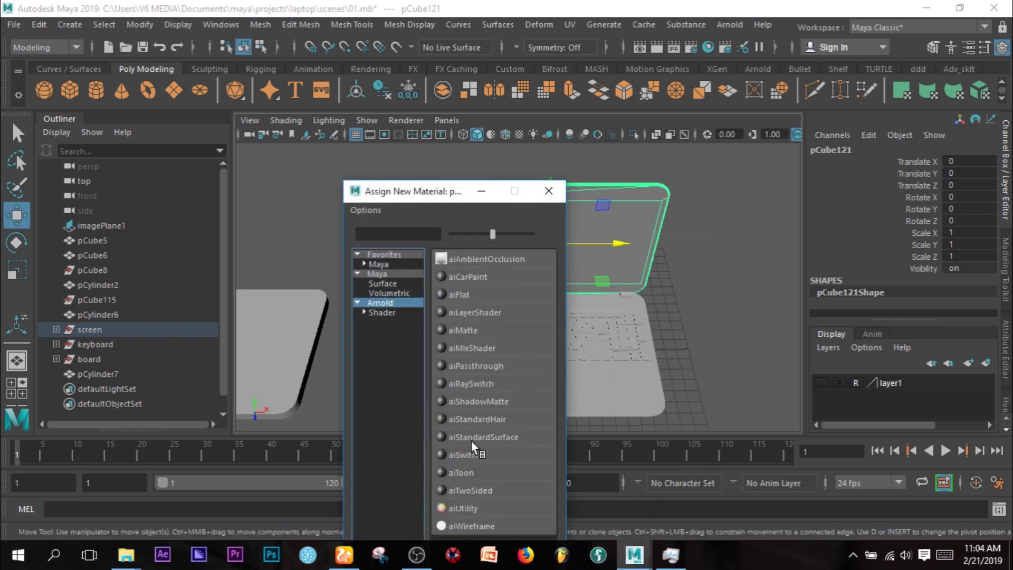
pyautogui.click(492, 438)
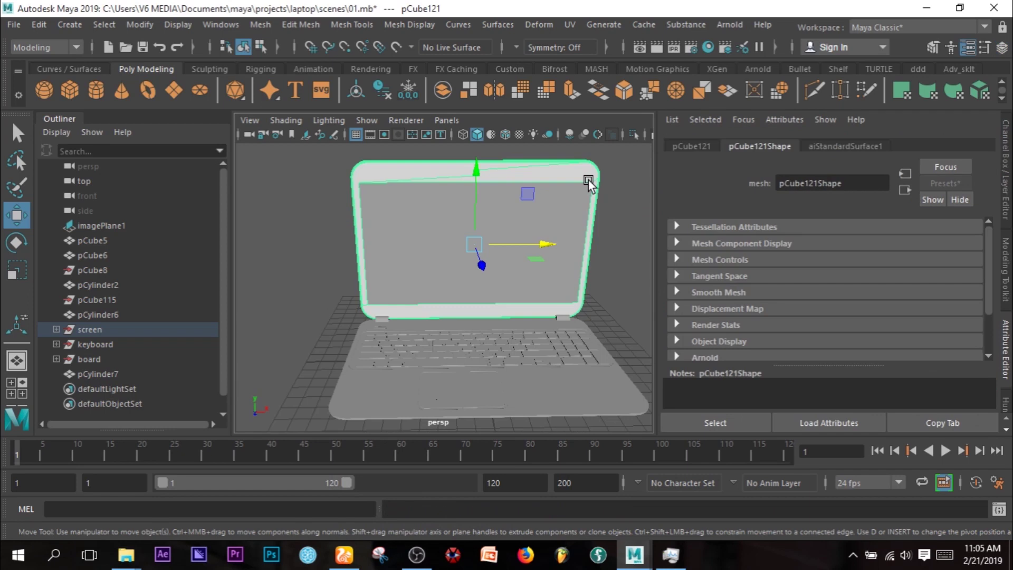
# Step: Set the base color of the lid frame's aiStandardSurface material to black
pyautogui.click(871, 147)
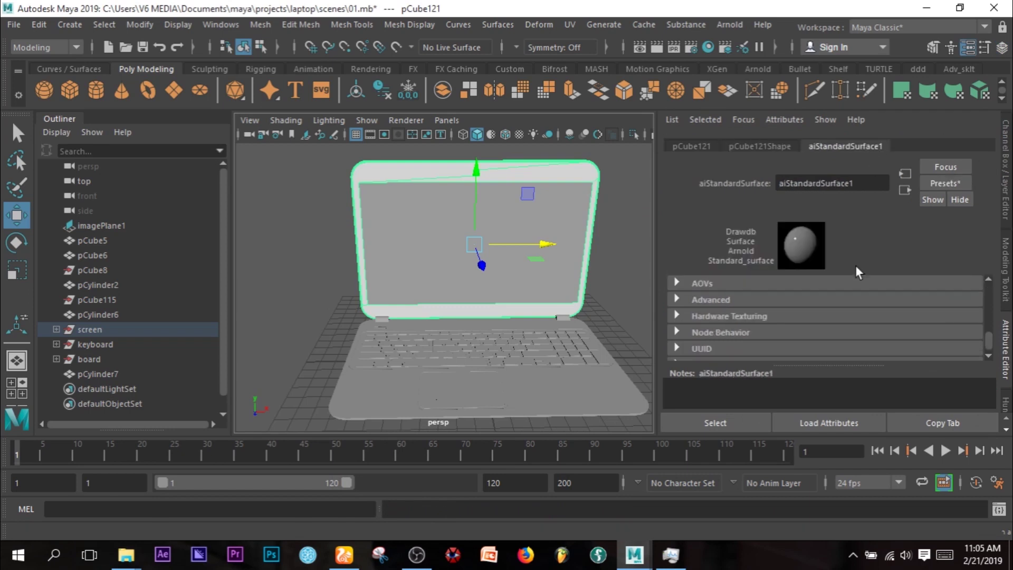
pyautogui.scroll(10, 857, 303)
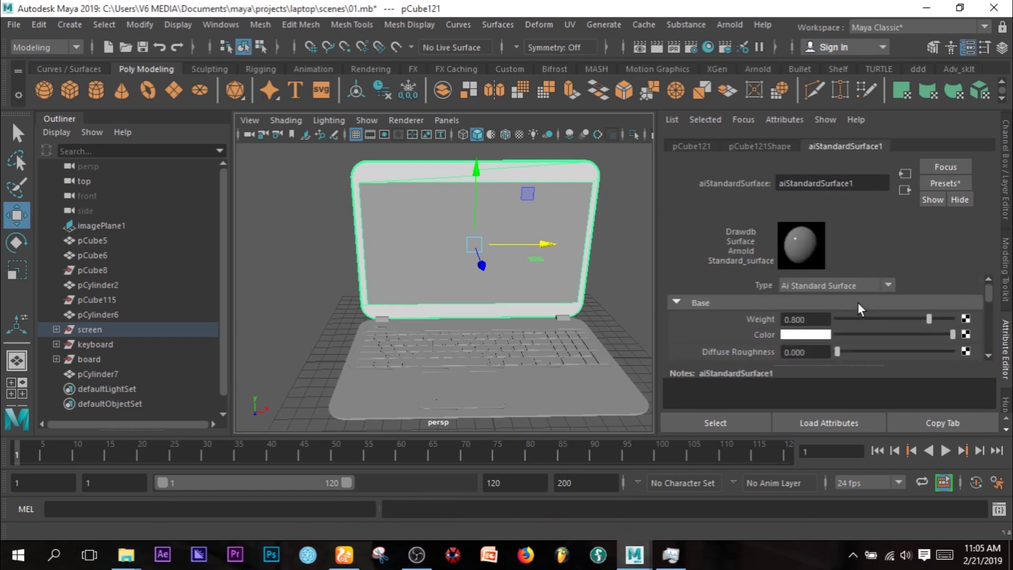
pyautogui.moveTo(953, 334); pyautogui.dragTo(670, 345)
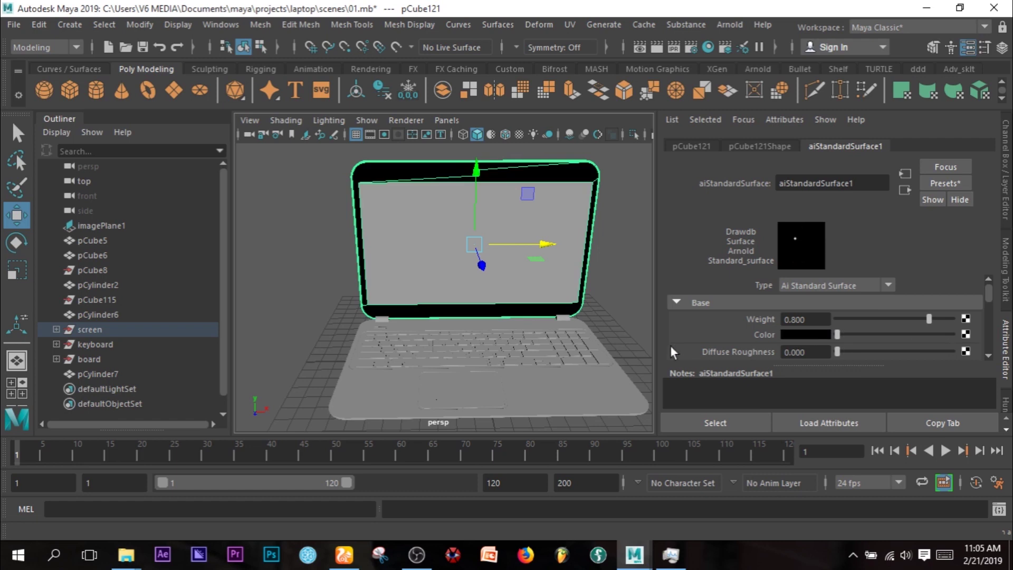
pyautogui.click(629, 237)
pyautogui.keyDown('alt'); pyautogui.moveTo(420, 181); pyautogui.dragTo(554, 175); pyautogui.keyUp('alt')
pyautogui.click(554, 175)
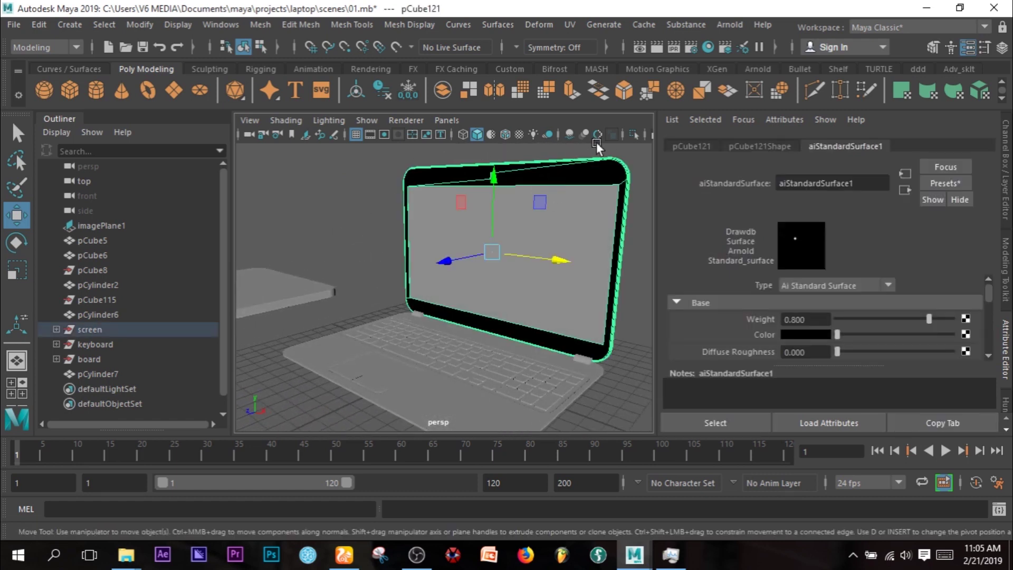
pyautogui.click(730, 25)
pyautogui.moveTo(769, 104)
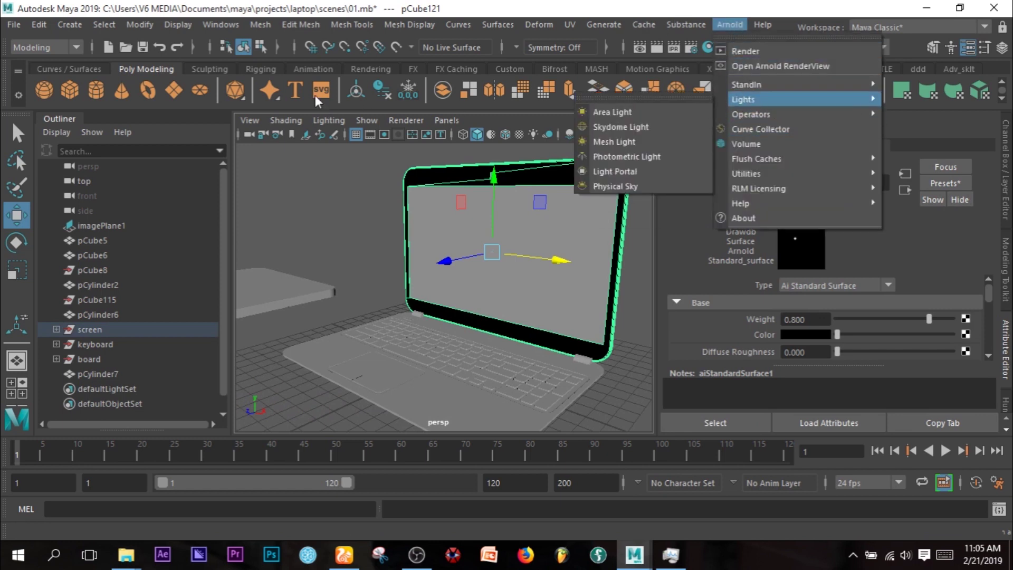
pyautogui.click(367, 66)
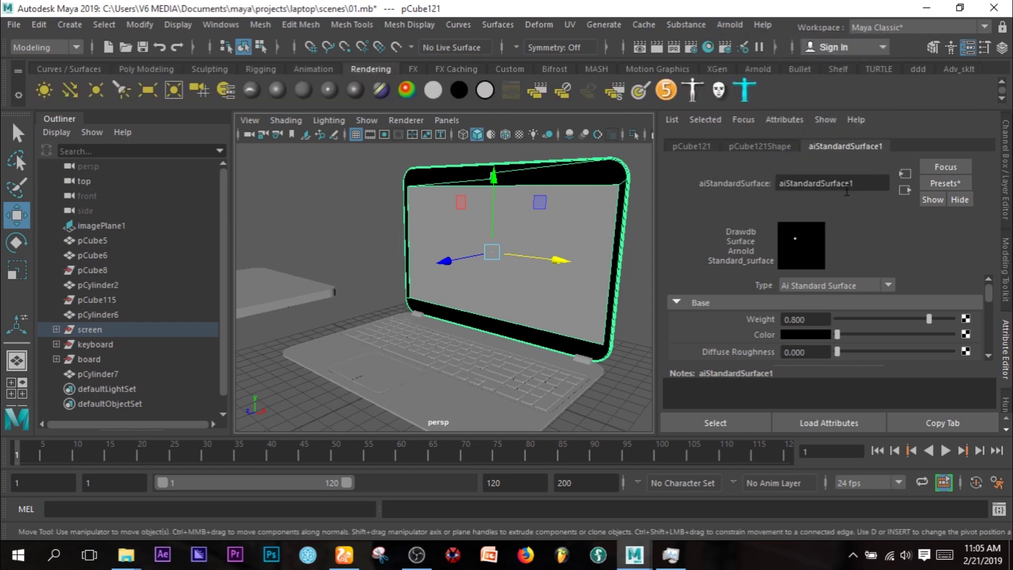
# Step: Rename the lid frame's material as comp_body
pyautogui.doubleClick(868, 183)
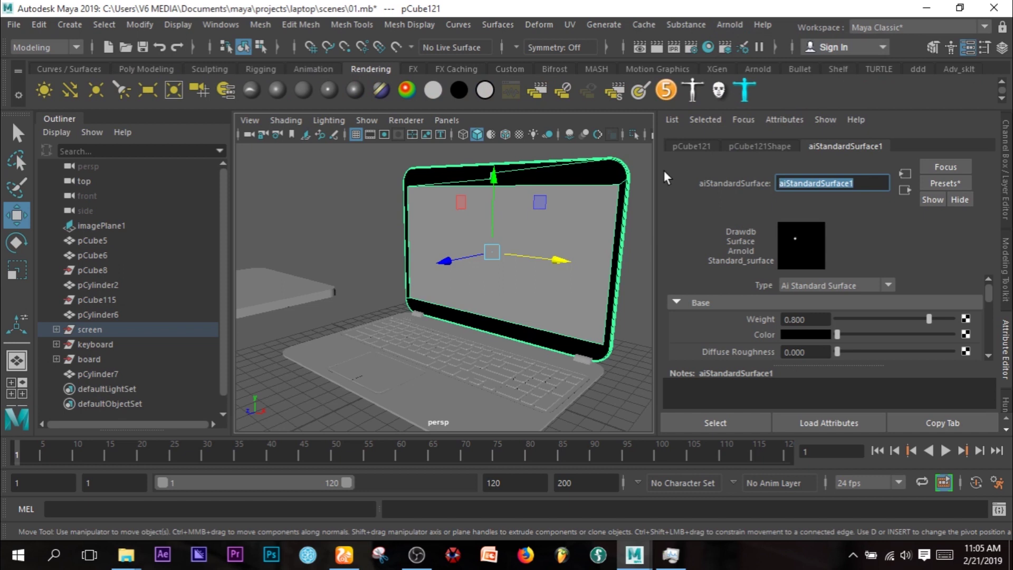
pyautogui.write('computer')
pyautogui.press('BackSpace')
pyautogui.press('BackSpace')
pyautogui.press('BackSpace')
pyautogui.press('BackSpace')
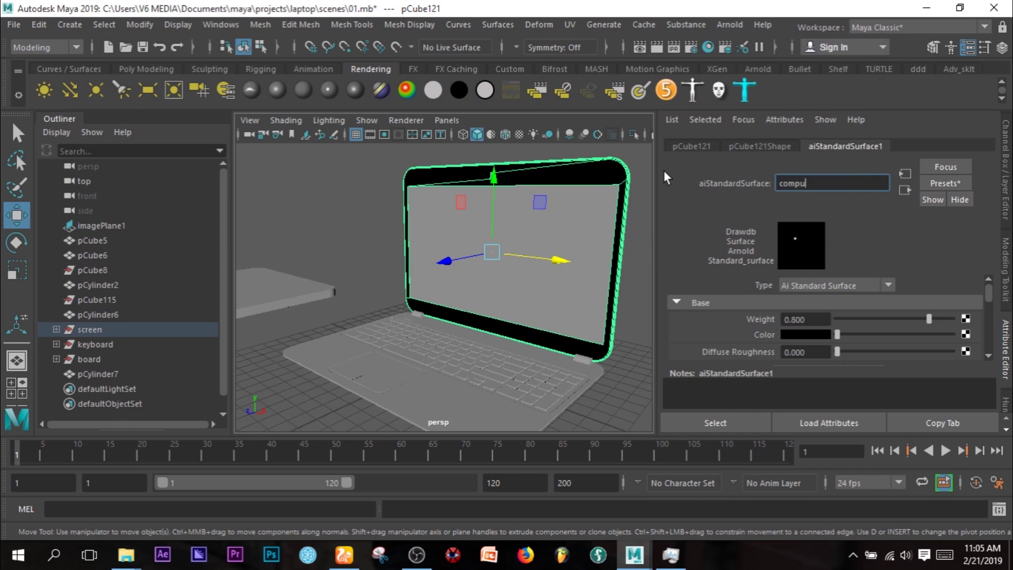
pyautogui.write('_body')
pyautogui.press('Return')
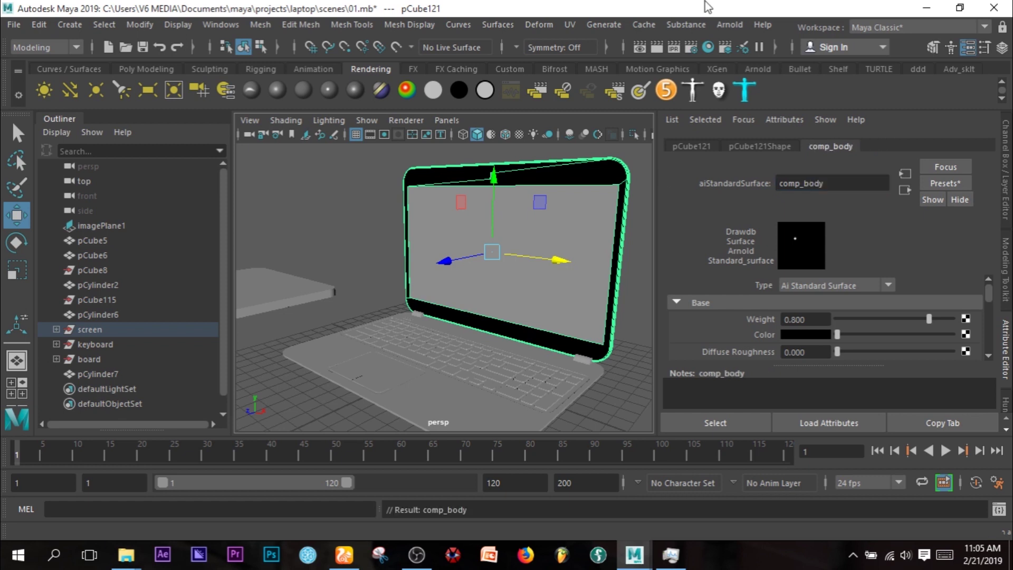
# Step: Assign the existing comp_body material to the laptop's base around the keyboard
pyautogui.click(603, 370)
pyautogui.moveTo(595, 373); pyautogui.dragTo(589, 371, button='right')
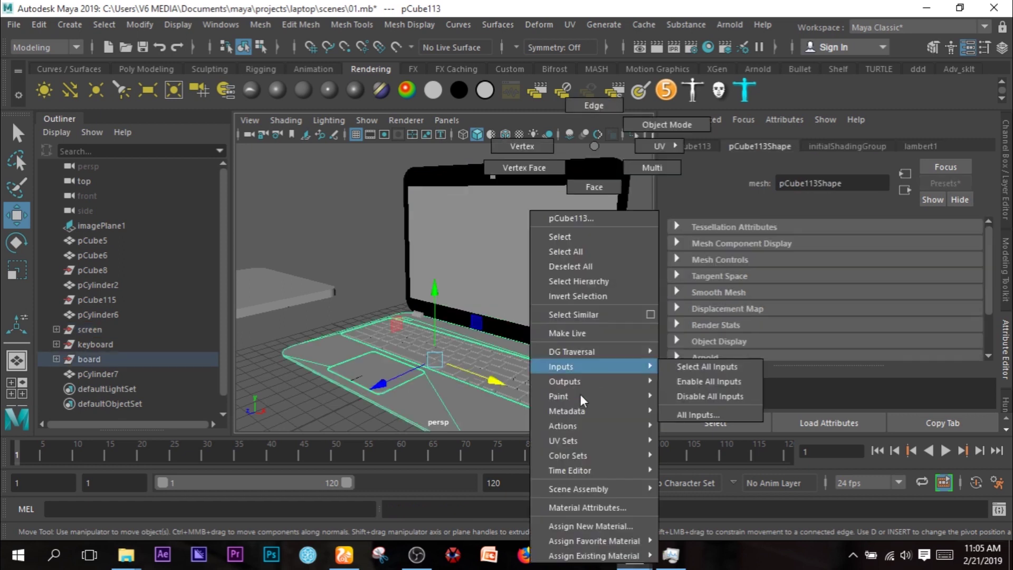
pyautogui.moveTo(609, 542)
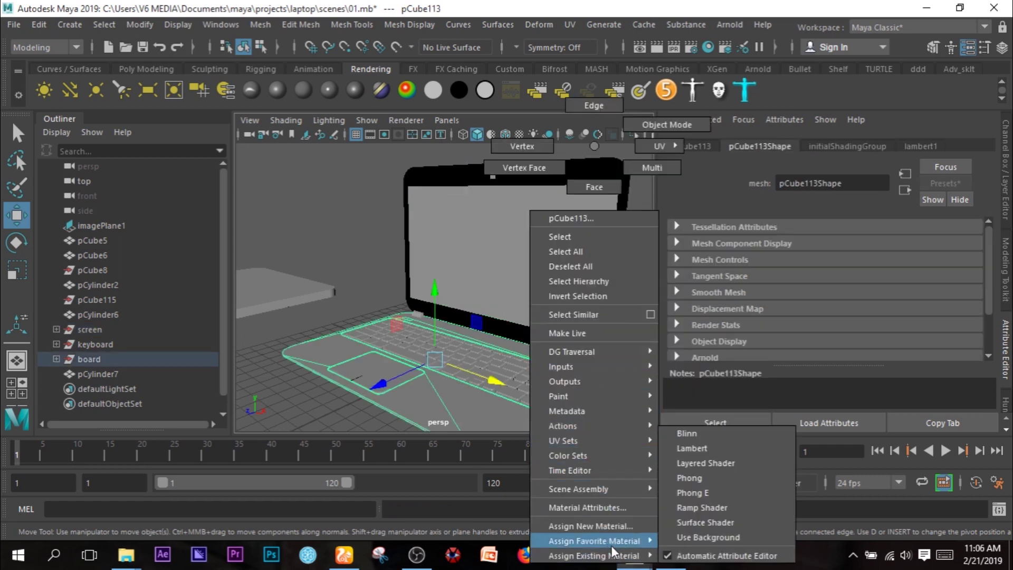
pyautogui.moveTo(631, 564)
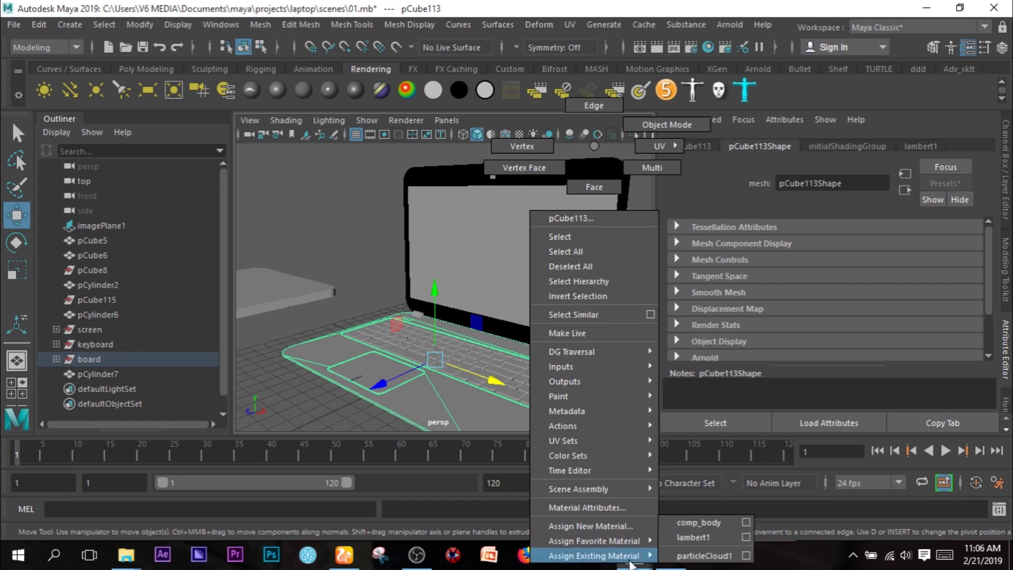
pyautogui.click(706, 524)
# Step: Assign the comp_body material to both touchpad buttons at the front of the base
pyautogui.click(333, 212)
pyautogui.keyDown('alt'); pyautogui.moveTo(333, 212); pyautogui.dragTo(454, 300); pyautogui.keyUp('alt')
pyautogui.keyDown('alt'); pyautogui.moveTo(454, 299); pyautogui.dragTo(447, 244, button='right'); pyautogui.keyUp('alt')
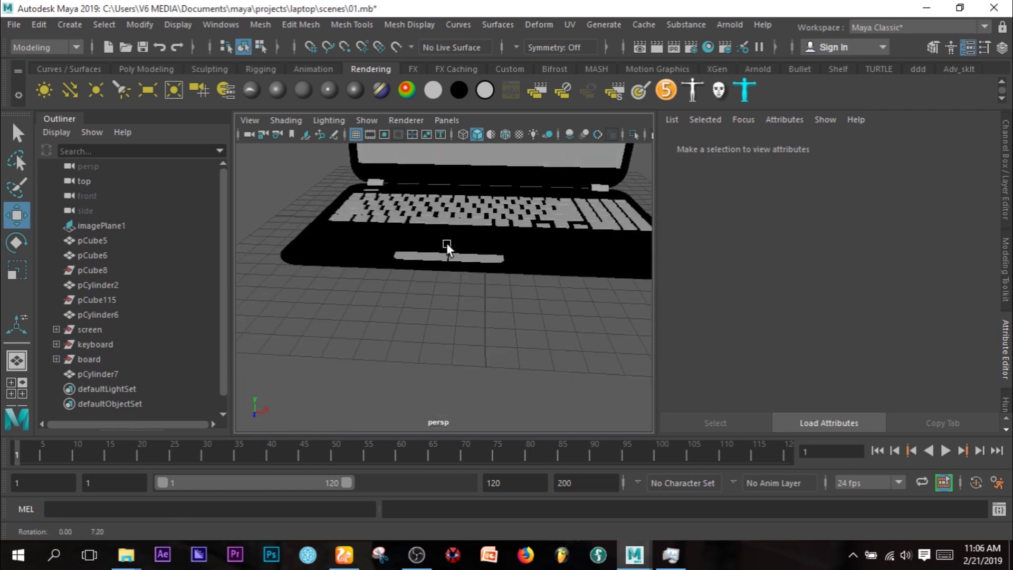
pyautogui.keyDown('alt'); pyautogui.moveTo(470, 259); pyautogui.dragTo(469, 341); pyautogui.keyUp('alt')
pyautogui.click(436, 333)
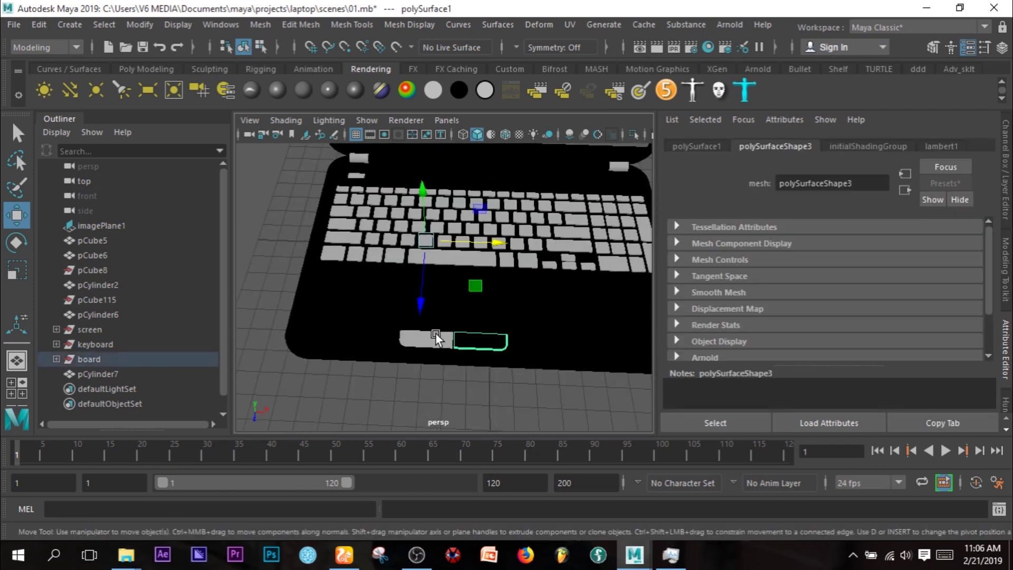
pyautogui.click(428, 348)
pyautogui.click(432, 342)
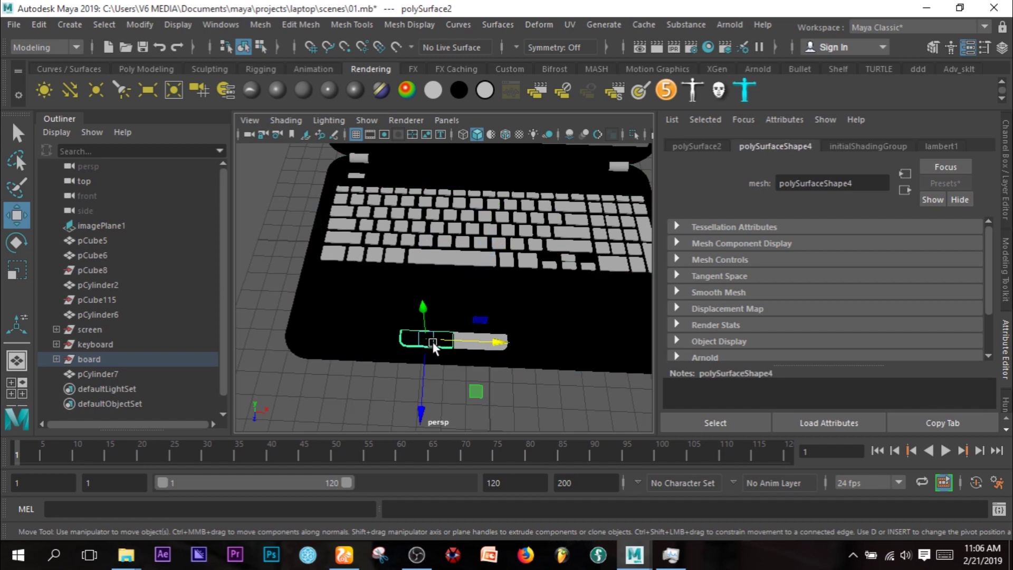
pyautogui.click(490, 346)
pyautogui.press('q')
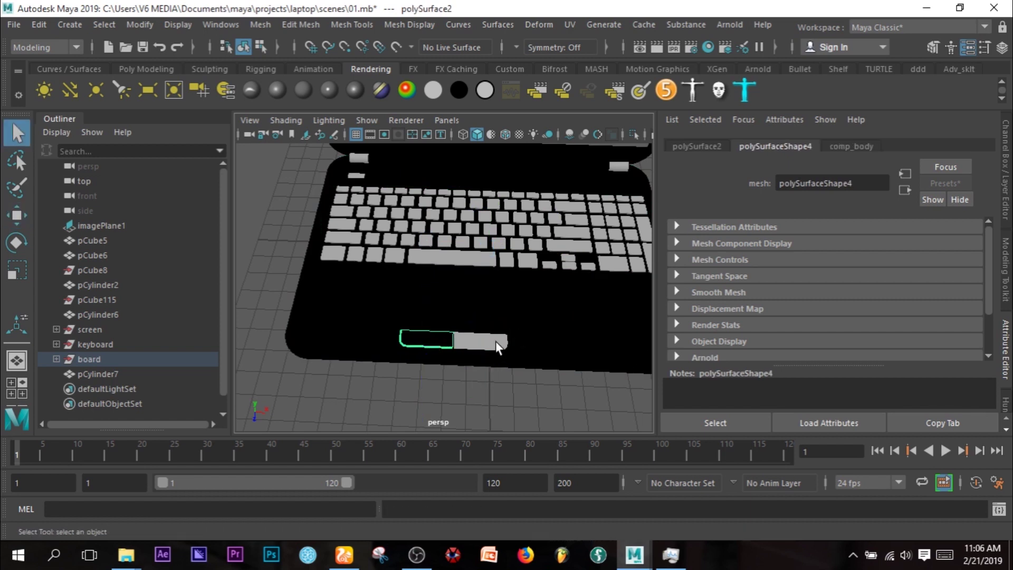
pyautogui.click(495, 341)
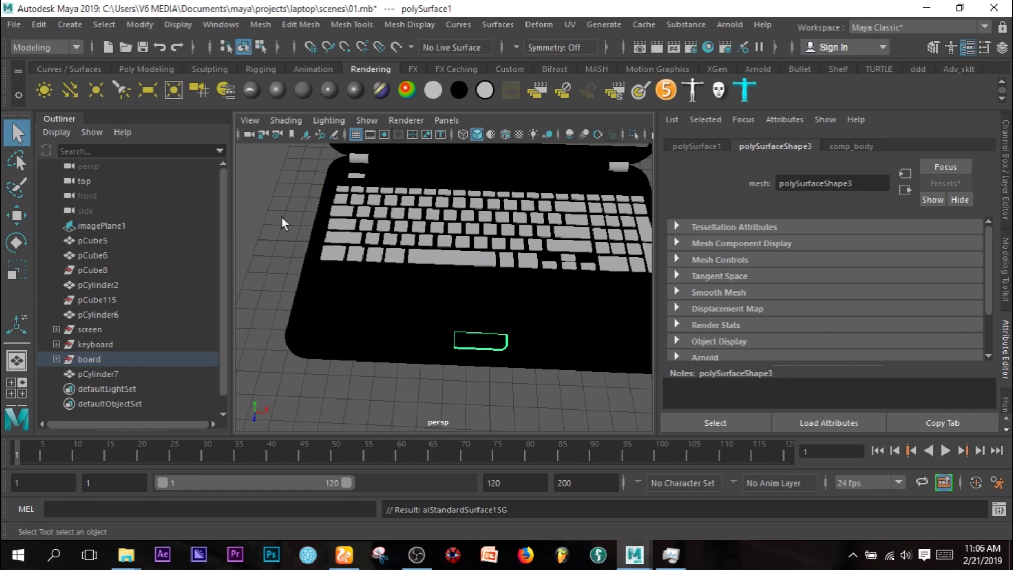
# Step: Assign the comp_body material to both lid hinges and the small power button above the keyboard
pyautogui.click(261, 168)
pyautogui.click(352, 159)
pyautogui.moveTo(366, 327); pyautogui.dragTo(593, 225, button='right')
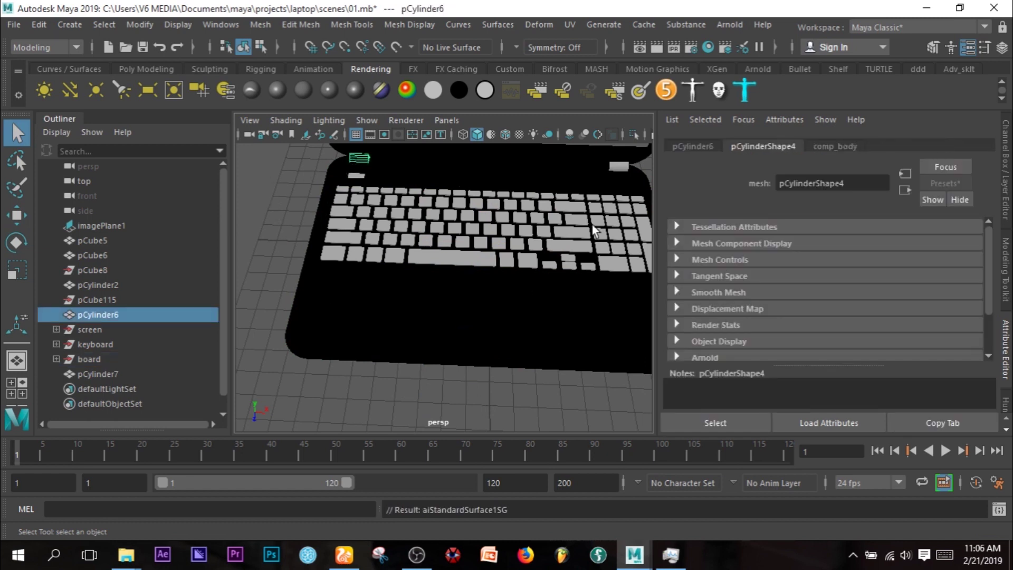
pyautogui.click(620, 167)
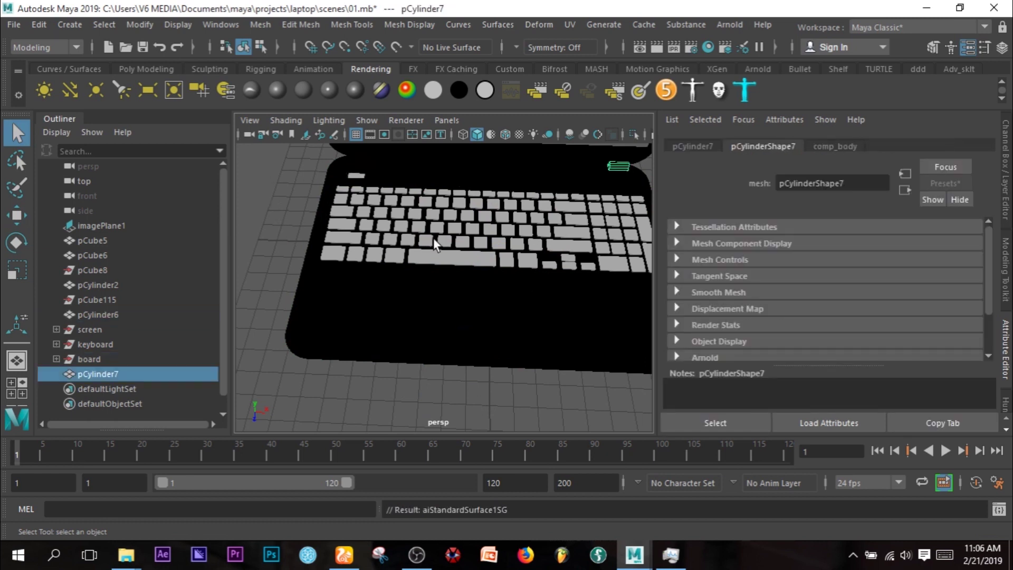
pyautogui.click(354, 171)
# Step: Deselect everything and examine the webcam on the lid frame and the whole laptop for parts lacking a material
pyautogui.scroll(-5, 448, 272)
pyautogui.keyDown('alt'); pyautogui.moveTo(486, 220); pyautogui.dragTo(486, 319, button='middle'); pyautogui.keyUp('alt')
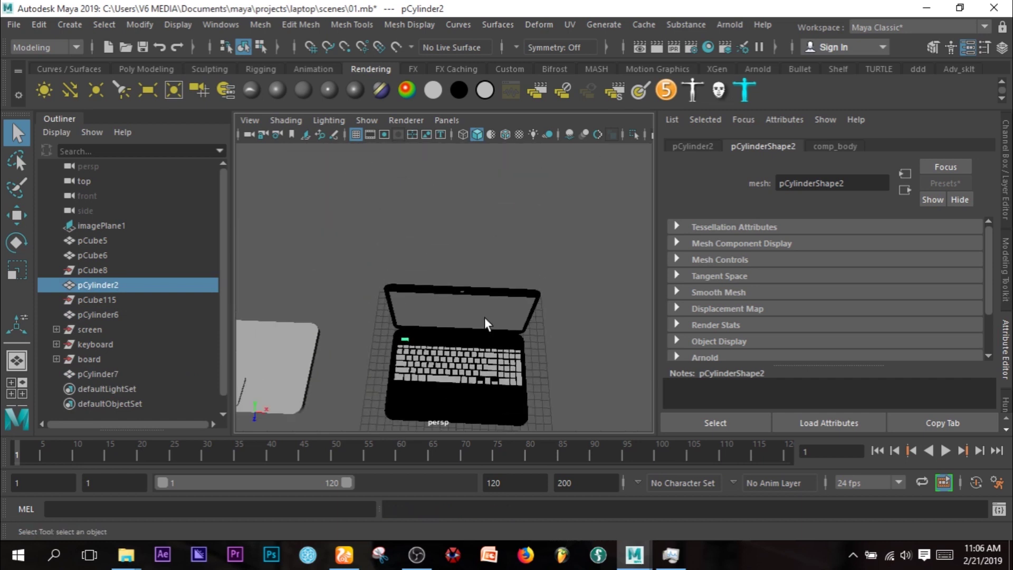
pyautogui.scroll(10, 482, 338)
pyautogui.scroll(-5, 471, 316)
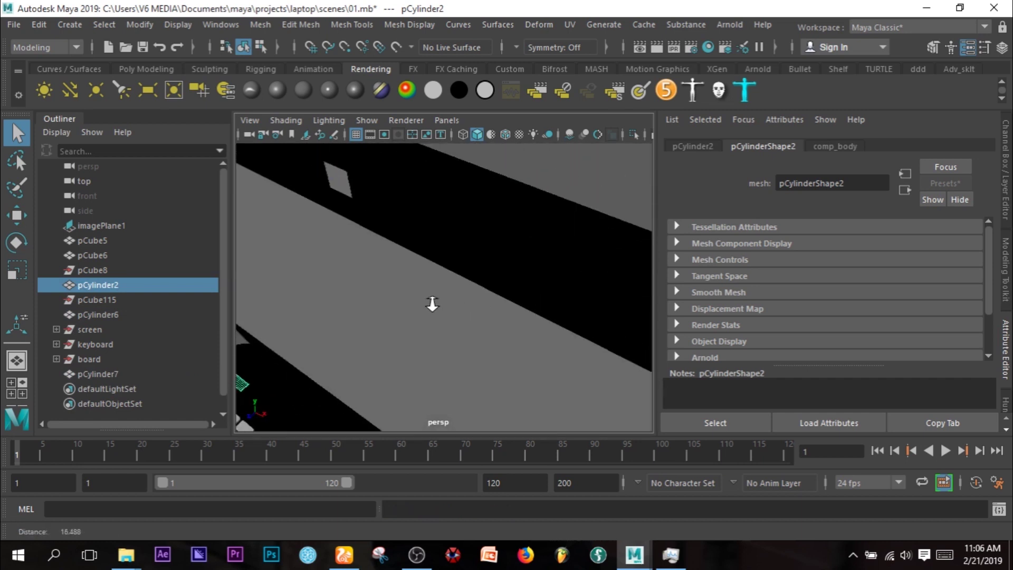
pyautogui.scroll(-8, 429, 325)
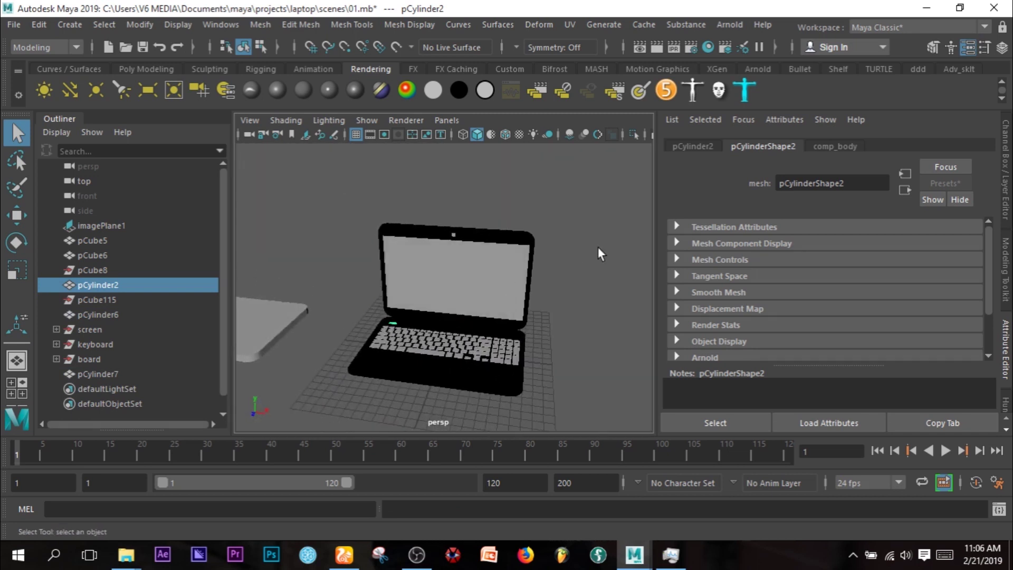
pyautogui.click(600, 261)
pyautogui.keyDown('alt'); pyautogui.moveTo(601, 261); pyautogui.dragTo(520, 282); pyautogui.keyUp('alt')
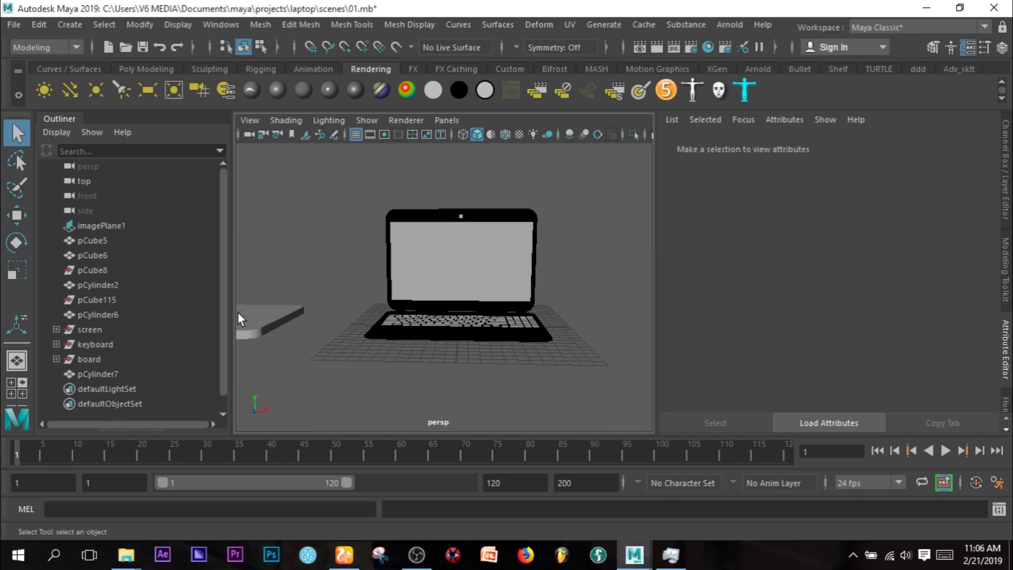
# Step: Move the spare blocks pCube5 and pCube6 together far away from the laptop along X
pyautogui.scroll(-6, 343, 315)
pyautogui.moveTo(358, 286); pyautogui.dragTo(190, 305)
pyautogui.press('w')
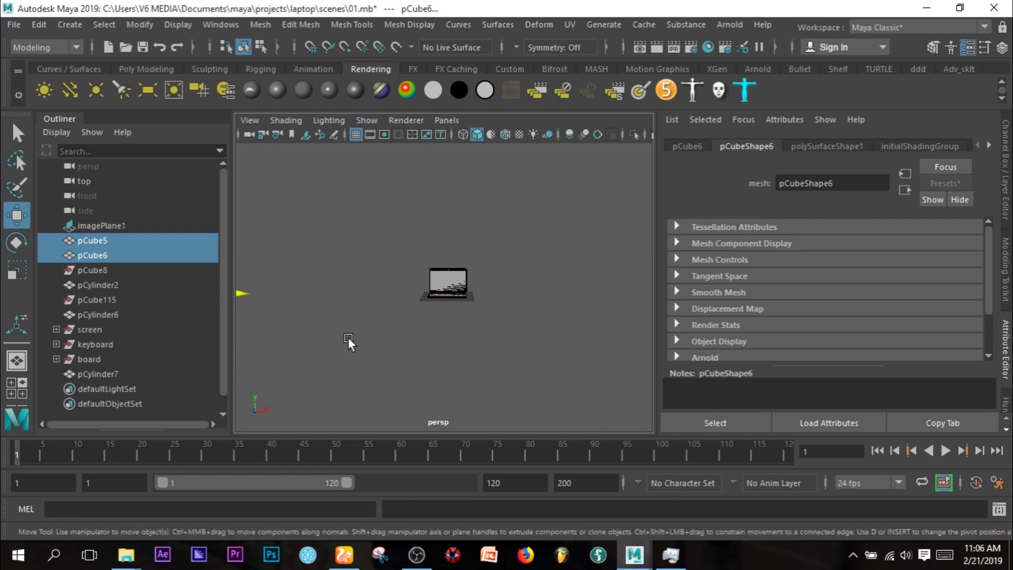
pyautogui.scroll(5, 348, 338)
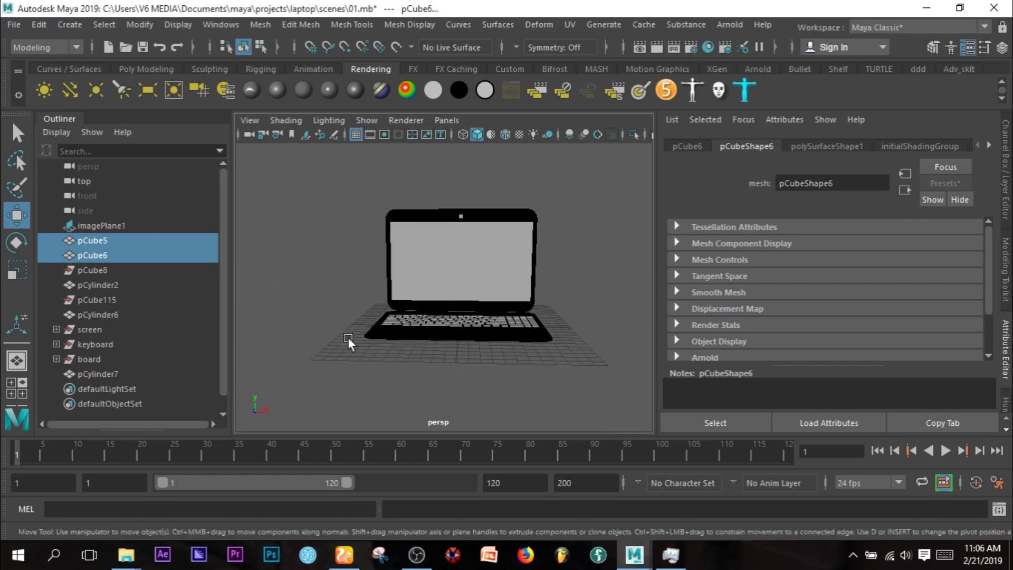
# Step: Create a polygon plane under the laptop and set its width and height subdivisions to 1
pyautogui.click(146, 69)
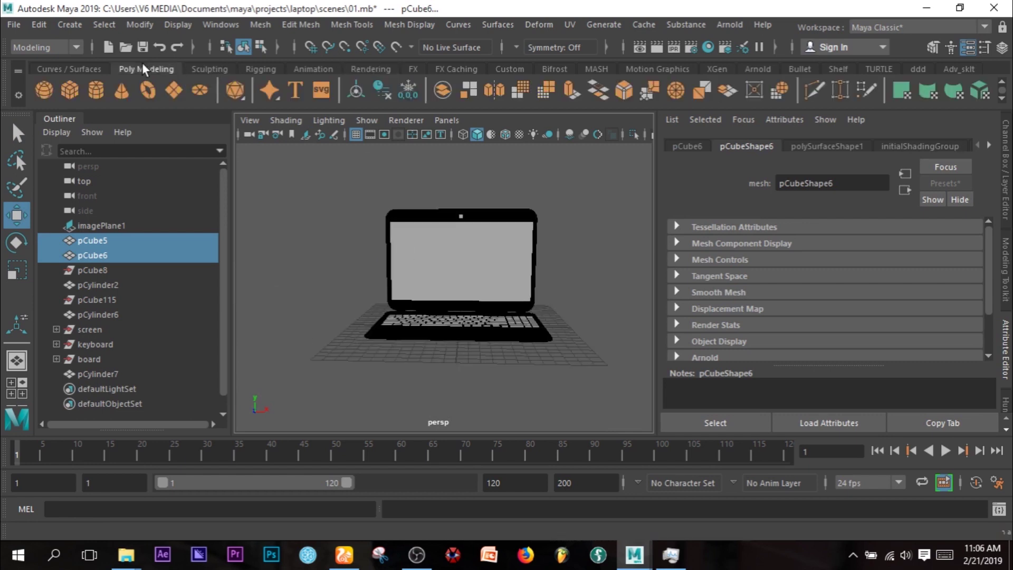
pyautogui.click(178, 93)
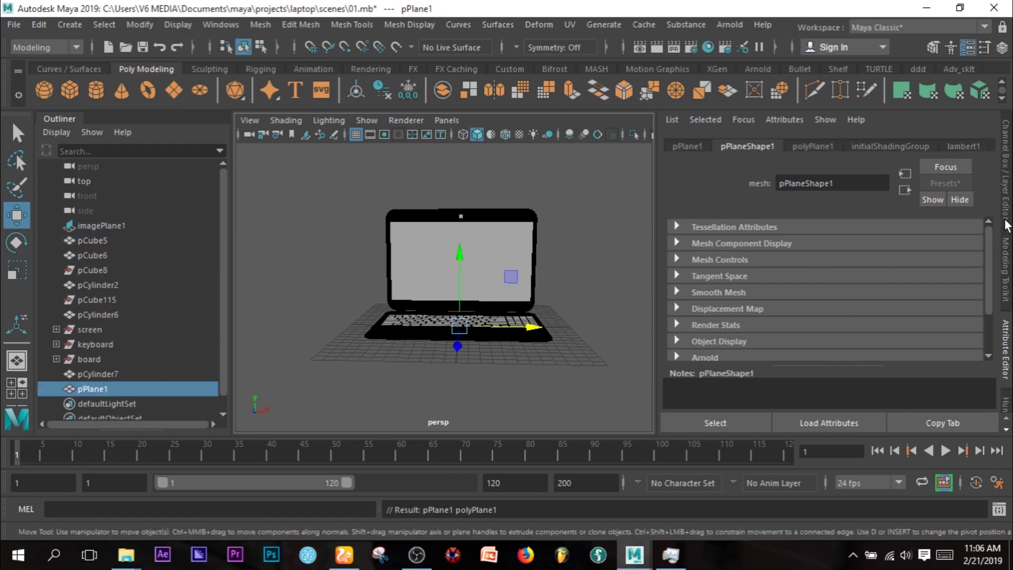
pyautogui.click(1006, 210)
pyautogui.scroll(-1, 845, 293)
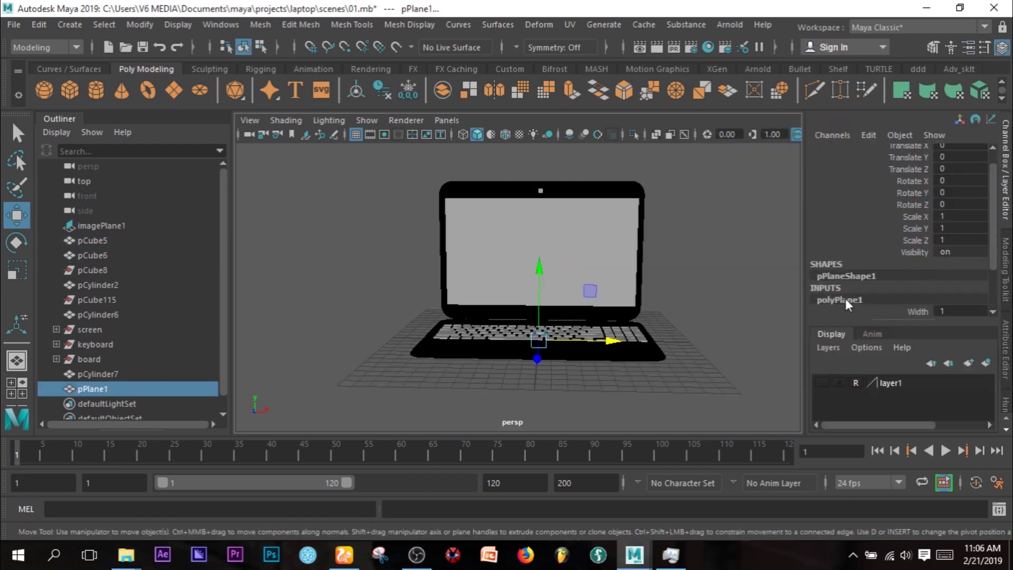
pyautogui.click(846, 298)
pyautogui.moveTo(945, 276); pyautogui.dragTo(947, 288)
pyautogui.write('1')
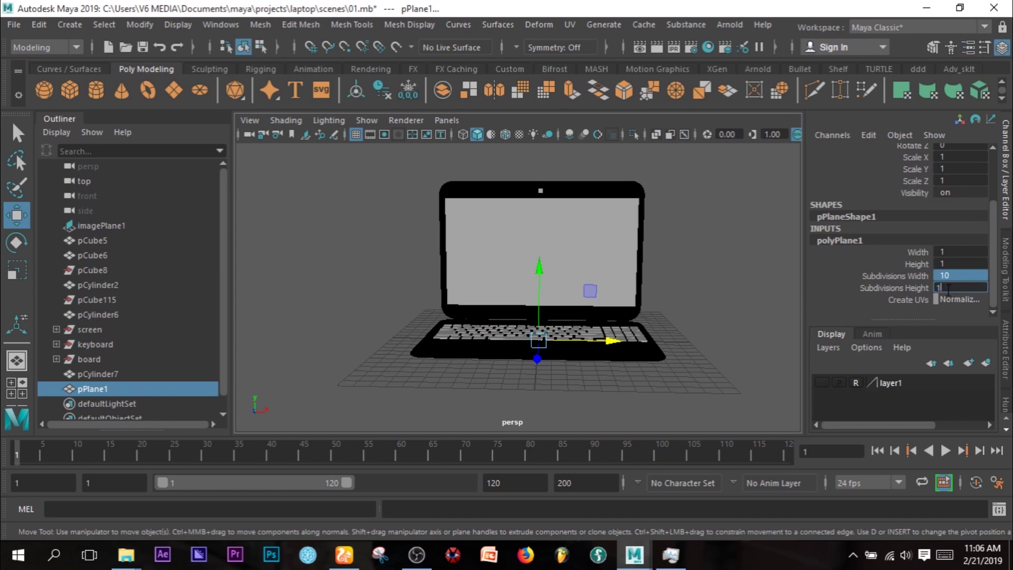
pyautogui.press('Return')
# Step: Scale the plane uniformly to about 55.144 so it forms a large floor around the laptop
pyautogui.press('r')
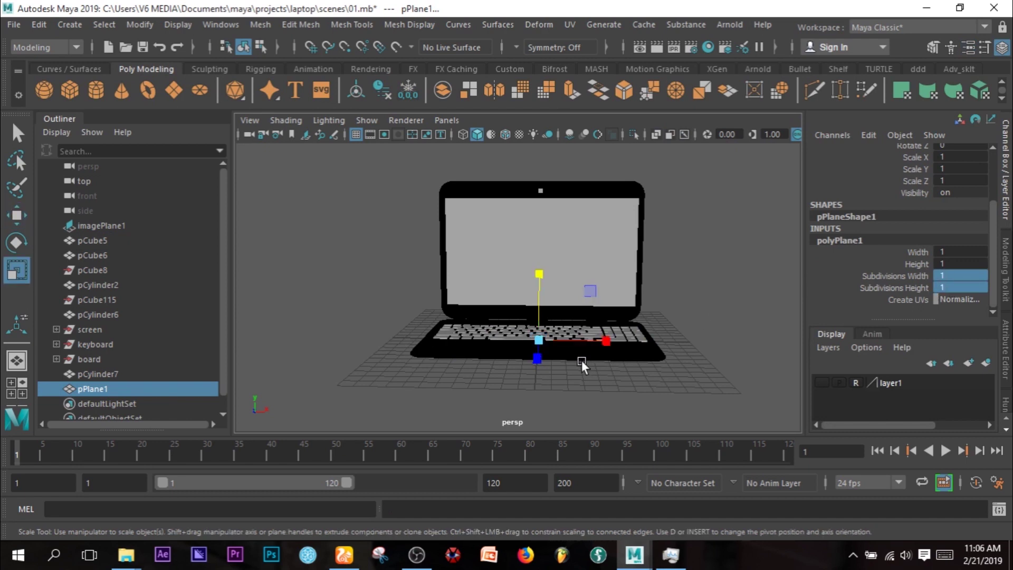
pyautogui.moveTo(541, 334); pyautogui.dragTo(686, 337)
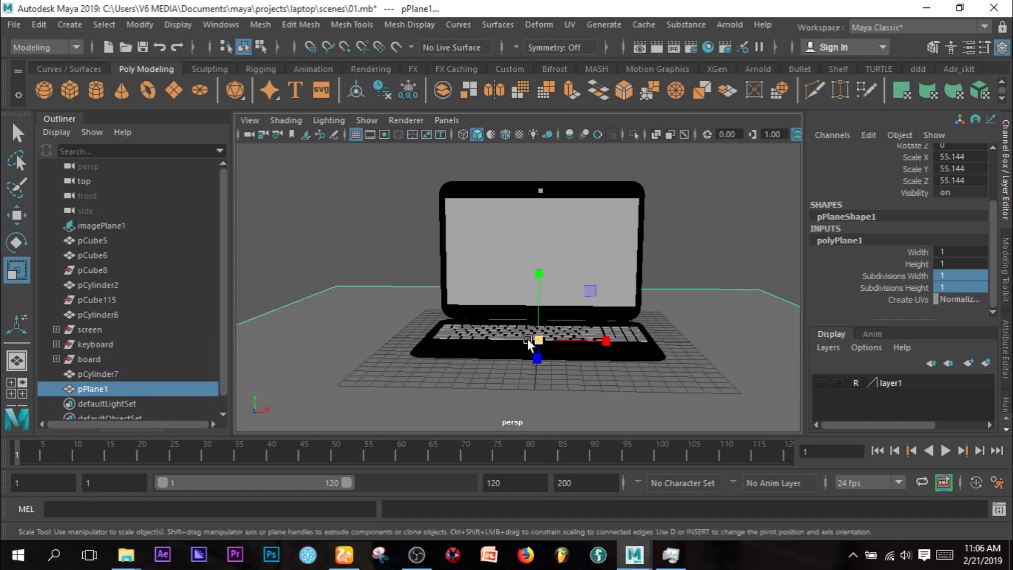
# Step: Enlarge the floor plane to a scale of about 331.589 in X, 162.922 in Y and 291.023 in Z
pyautogui.moveTo(539, 340); pyautogui.dragTo(742, 373)
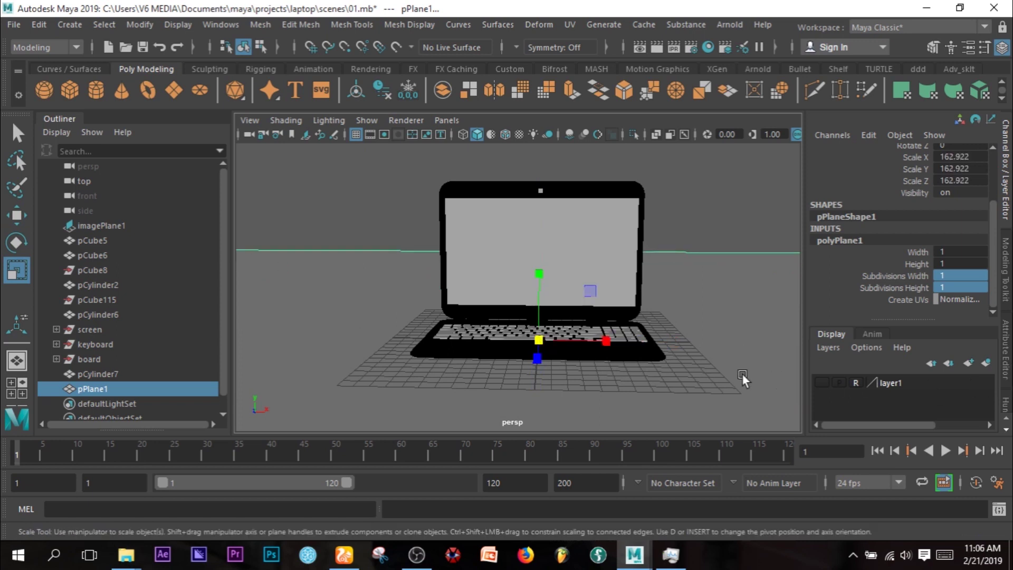
pyautogui.moveTo(612, 341); pyautogui.dragTo(647, 351)
pyautogui.moveTo(541, 361); pyautogui.dragTo(542, 428)
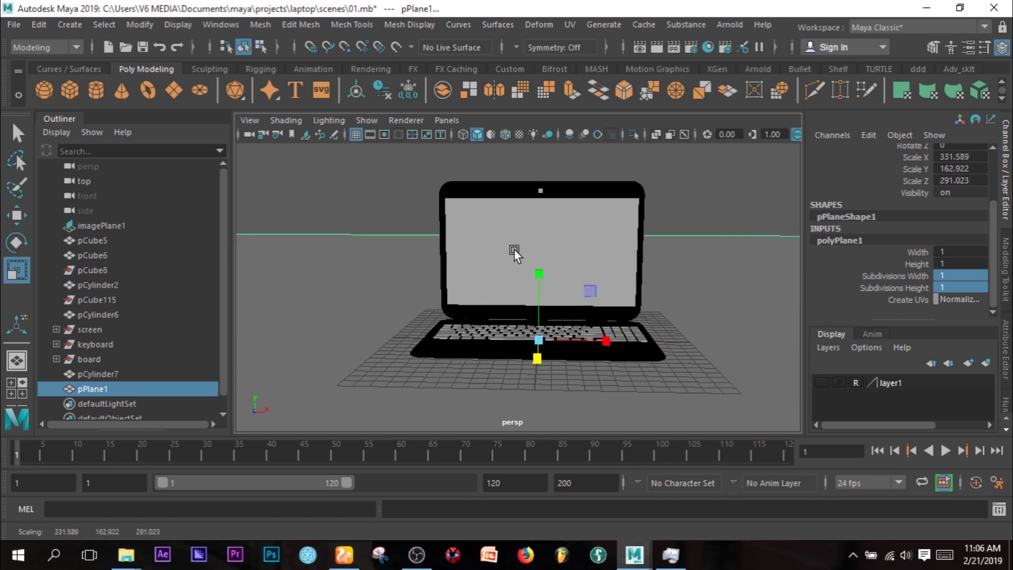
# Step: Create an area light and scale it uniformly to about 10.043
pyautogui.click(354, 70)
pyautogui.click(142, 89)
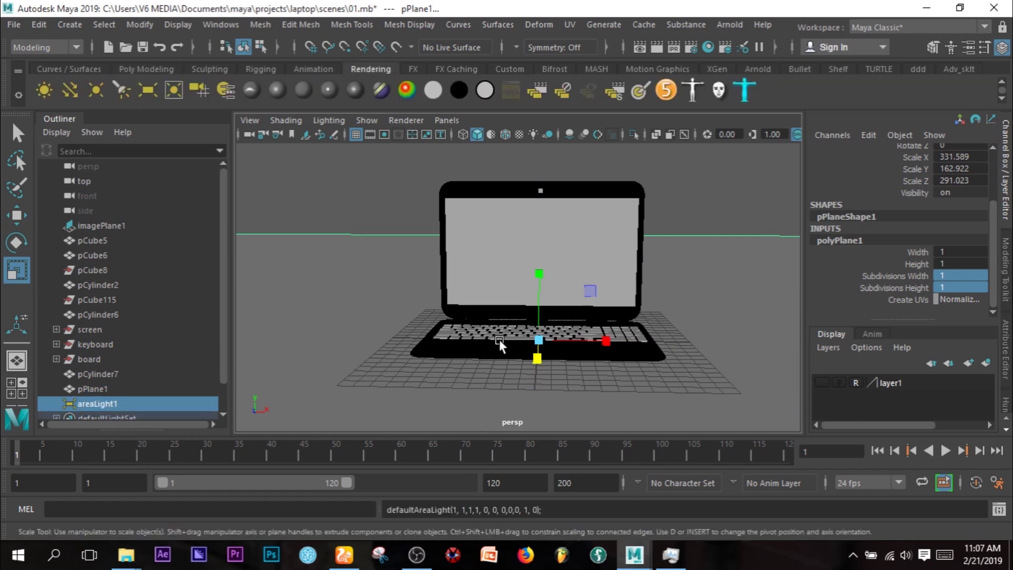
pyautogui.moveTo(539, 340); pyautogui.dragTo(723, 330)
# Step: Place the area light in front of and above the laptop, about Y 27.888 and Z 49.816, tilted about -24.319 in X
pyautogui.press('w')
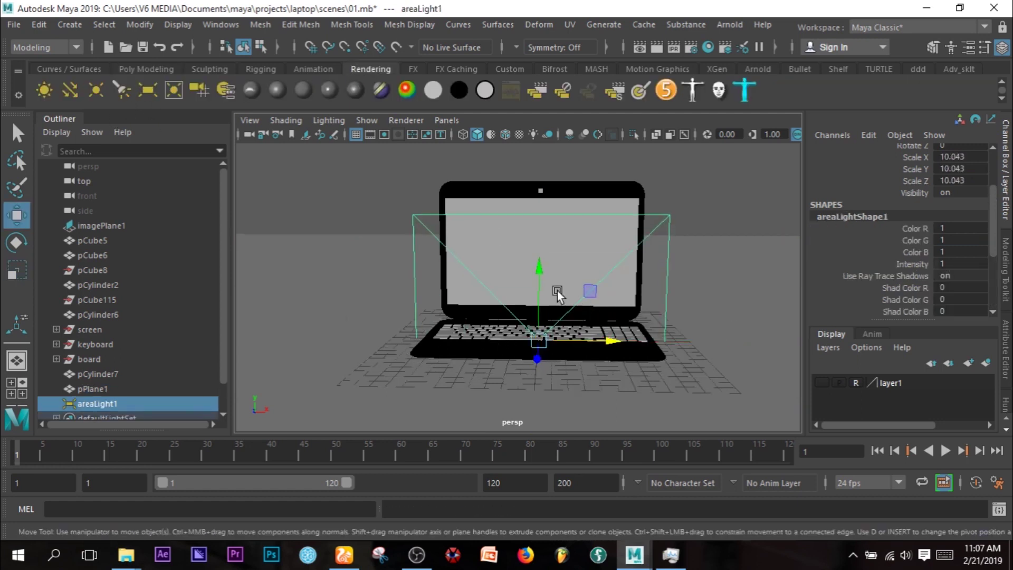
pyautogui.keyDown('alt'); pyautogui.moveTo(622, 377); pyautogui.dragTo(358, 372); pyautogui.keyUp('alt')
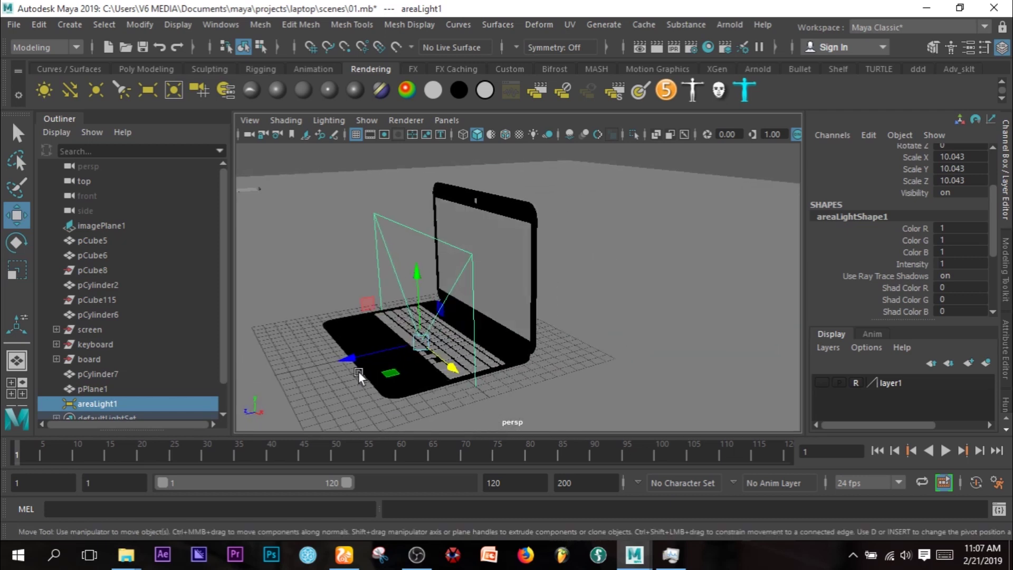
pyautogui.moveTo(404, 292); pyautogui.dragTo(207, 367, button='middle')
pyautogui.keyDown('alt'); pyautogui.moveTo(264, 358); pyautogui.dragTo(377, 301); pyautogui.keyUp('alt')
pyautogui.moveTo(376, 301); pyautogui.dragTo(348, 182, button='middle')
pyautogui.keyDown('alt'); pyautogui.moveTo(347, 183); pyautogui.dragTo(401, 205); pyautogui.keyUp('alt')
pyautogui.press('e')
pyautogui.press('w')
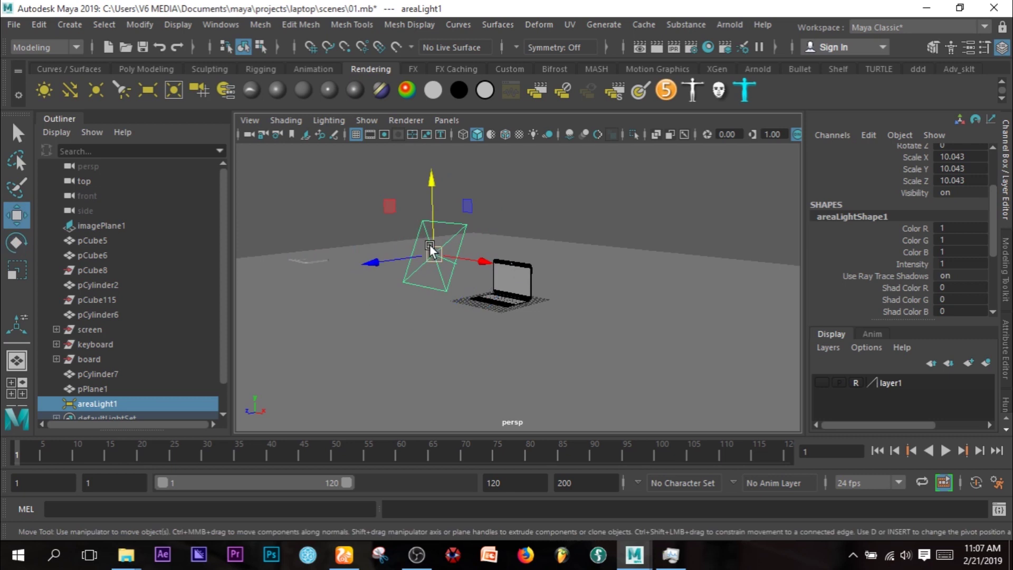
pyautogui.moveTo(381, 258); pyautogui.dragTo(308, 283)
pyautogui.moveTo(367, 201); pyautogui.dragTo(370, 161)
pyautogui.keyDown('alt'); pyautogui.moveTo(499, 342); pyautogui.dragTo(496, 313); pyautogui.keyUp('alt')
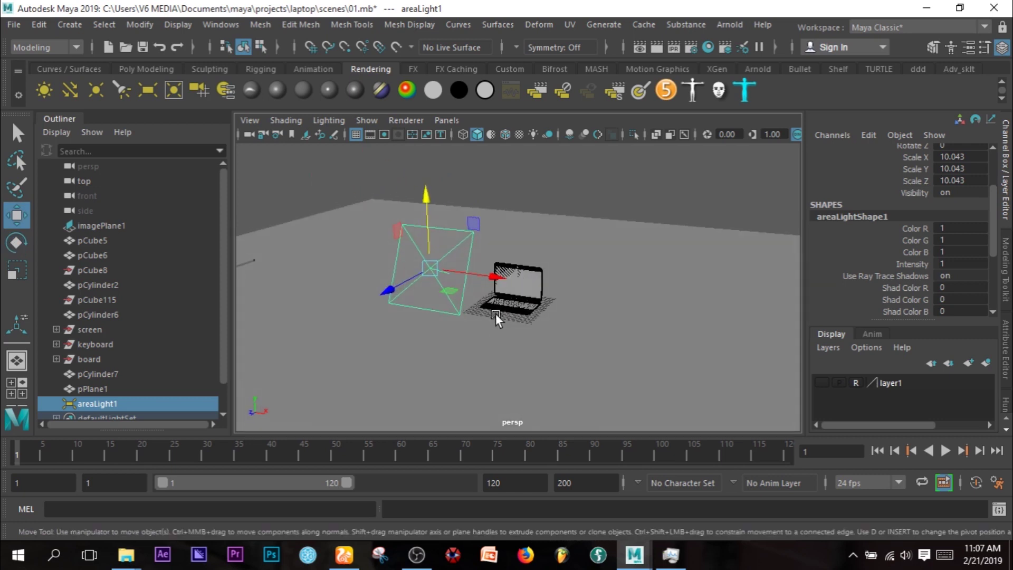
# Step: Duplicate the area light and move the copy along X to about 63.096
pyautogui.hotkey('ctrl', 'd')
pyautogui.moveTo(496, 276); pyautogui.dragTo(574, 347)
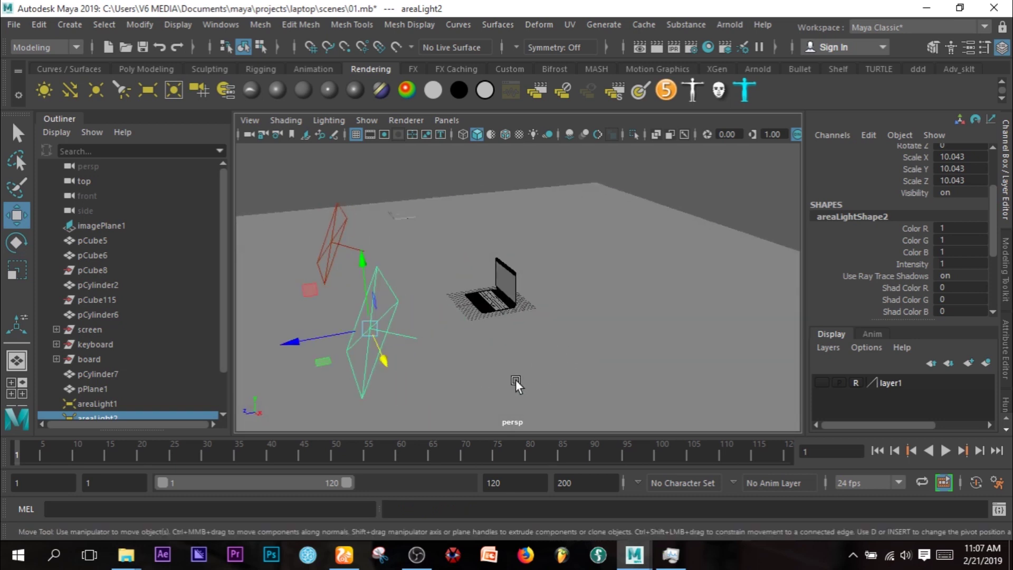
pyautogui.press('e')
pyautogui.moveTo(366, 349); pyautogui.dragTo(443, 349)
pyautogui.hotkey('ctrl', 'z')
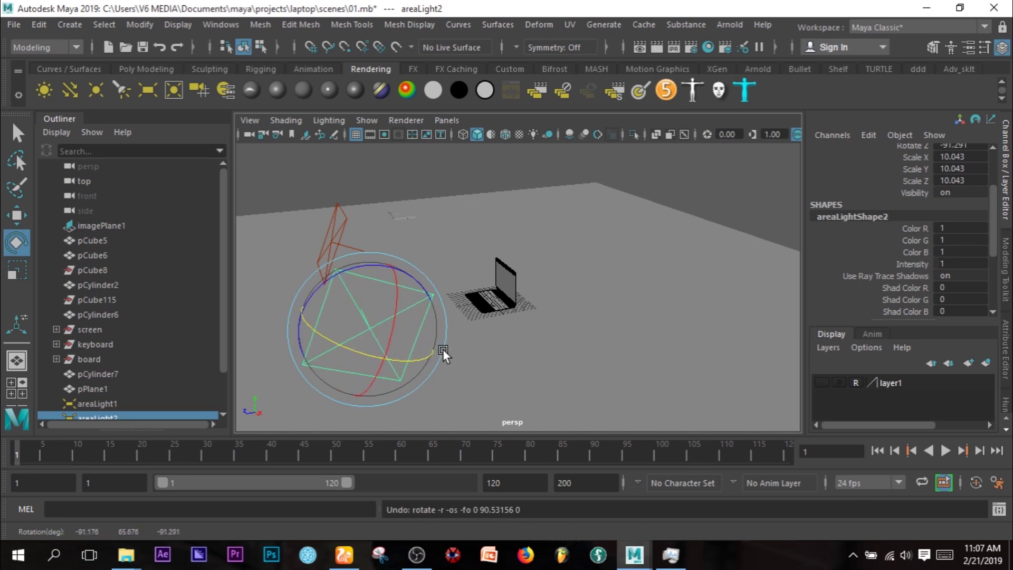
# Step: Set the duplicated area light's Rotate X to 0 and Rotate Y to 90
pyautogui.scroll(2, 924, 197)
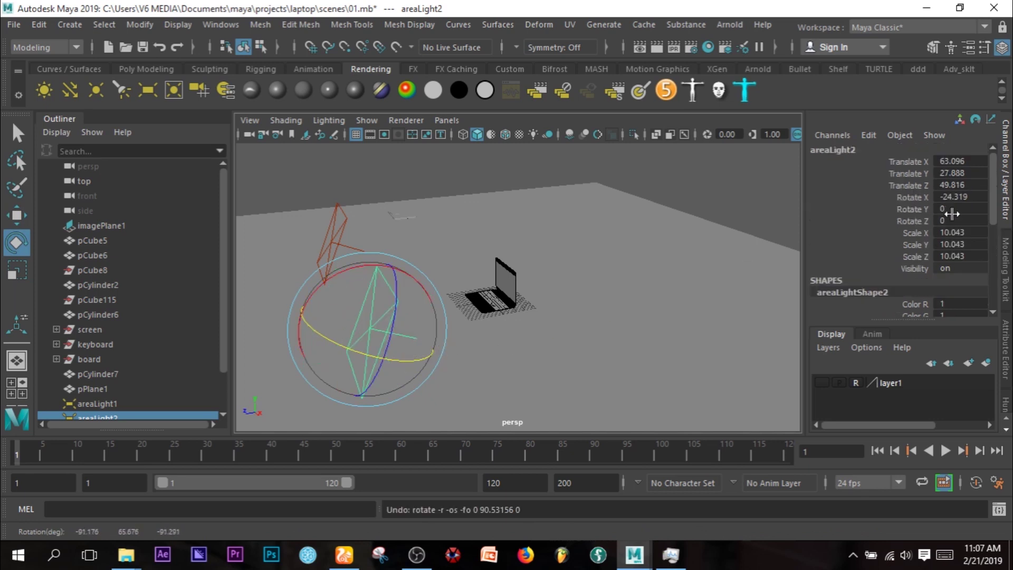
pyautogui.click(964, 197)
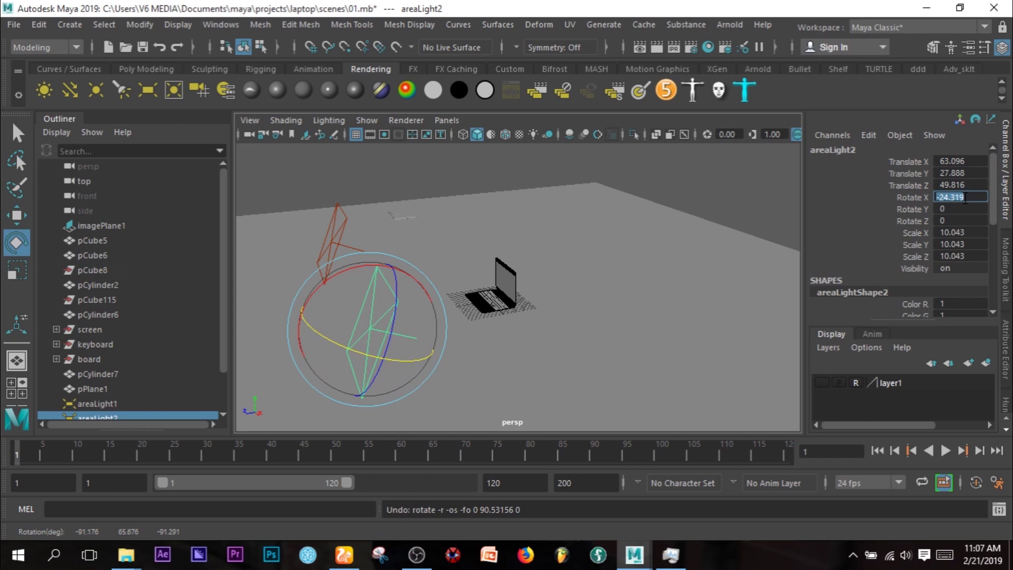
pyautogui.write('0')
pyautogui.press('Return')
pyautogui.moveTo(341, 366); pyautogui.dragTo(377, 358)
pyautogui.click(960, 209)
pyautogui.write('90')
pyautogui.press('Return')
# Step: Move the second area light beside the laptop, to about 58.865 in X and 10.136 in Z
pyautogui.press('w')
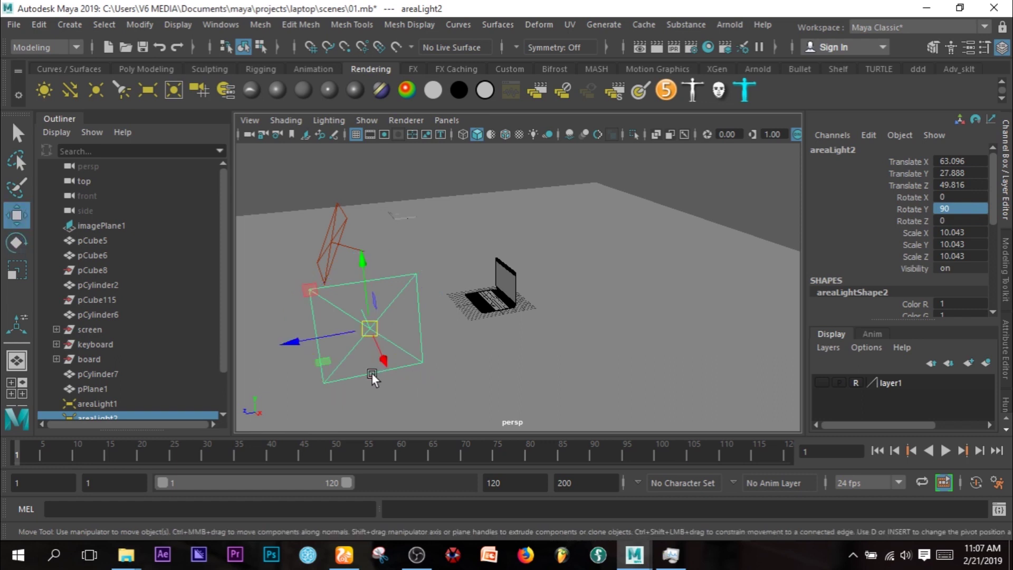
pyautogui.moveTo(289, 344); pyautogui.dragTo(500, 334)
pyautogui.moveTo(788, 269); pyautogui.dragTo(762, 269)
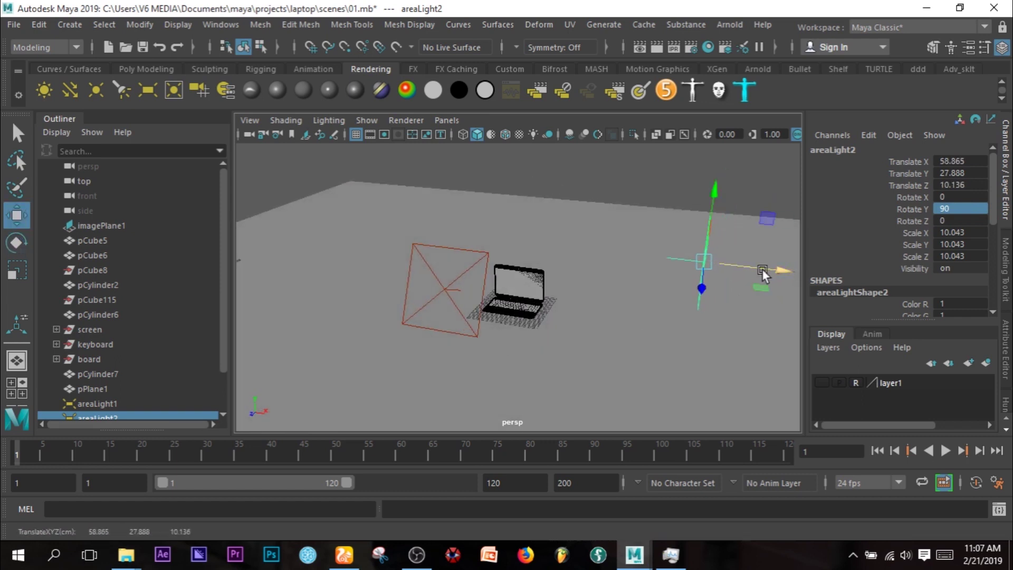
# Step: Tilt the second area light down toward the laptop, to a Rotate X of about -29.492
pyautogui.press('e')
pyautogui.moveTo(714, 241); pyautogui.dragTo(617, 298)
pyautogui.hotkey('ctrl', 'z')
pyautogui.moveTo(406, 268); pyautogui.dragTo(399, 230)
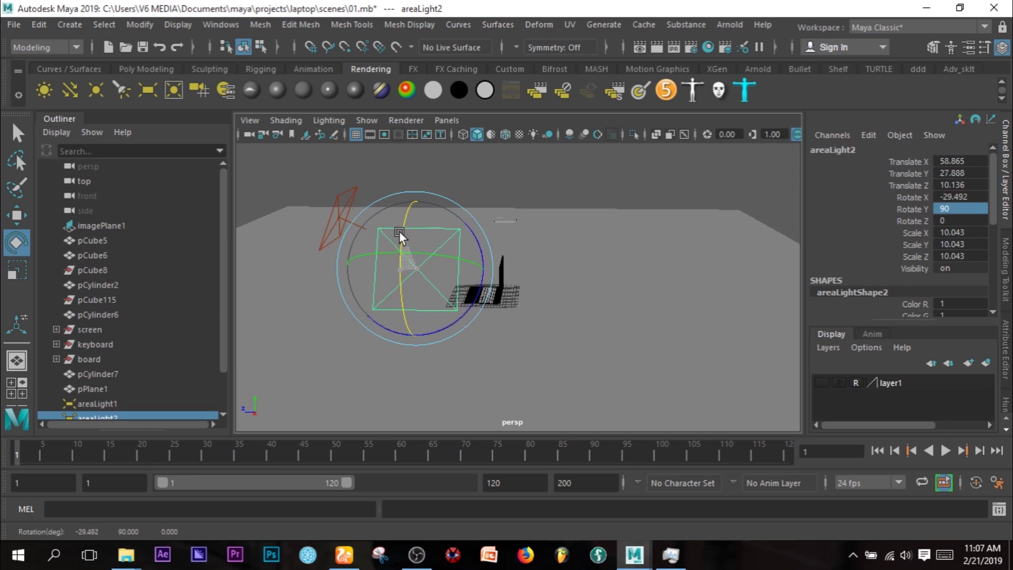
pyautogui.keyDown('alt'); pyautogui.moveTo(487, 316); pyautogui.dragTo(502, 326); pyautogui.keyUp('alt')
# Step: Align the second area light with the laptop in the side view, at about Y 25.91 and Z -0.082, and check it from the front
pyautogui.press('space')
pyautogui.press('space')
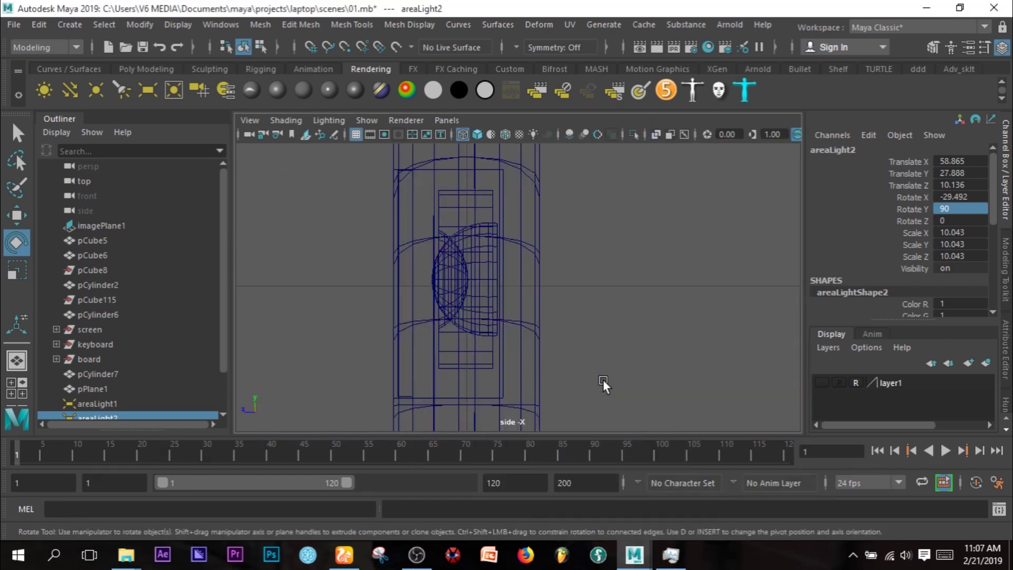
pyautogui.press('f')
pyautogui.scroll(-8, 551, 385)
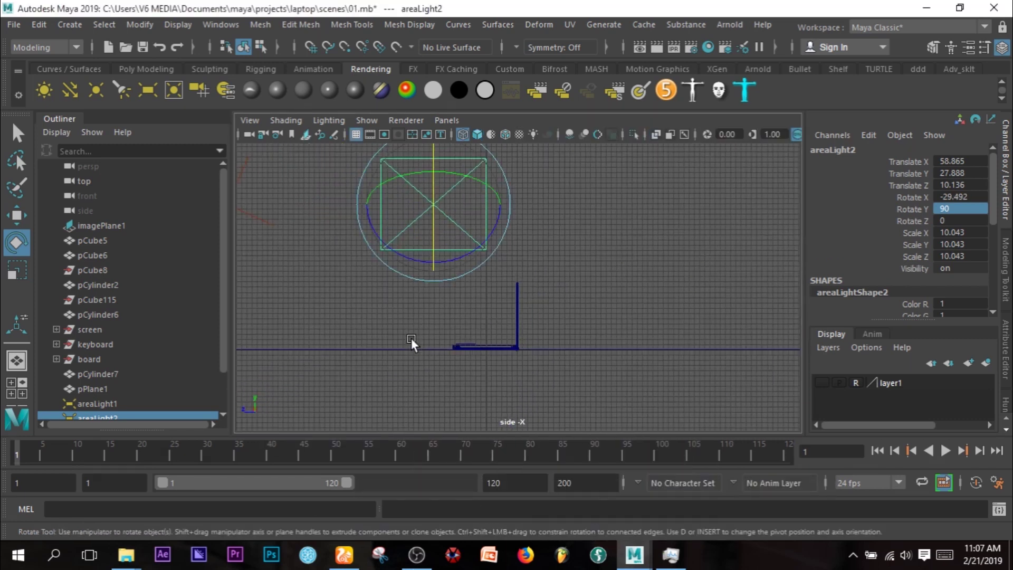
pyautogui.press('w')
pyautogui.moveTo(443, 212); pyautogui.dragTo(492, 222)
pyautogui.press('space')
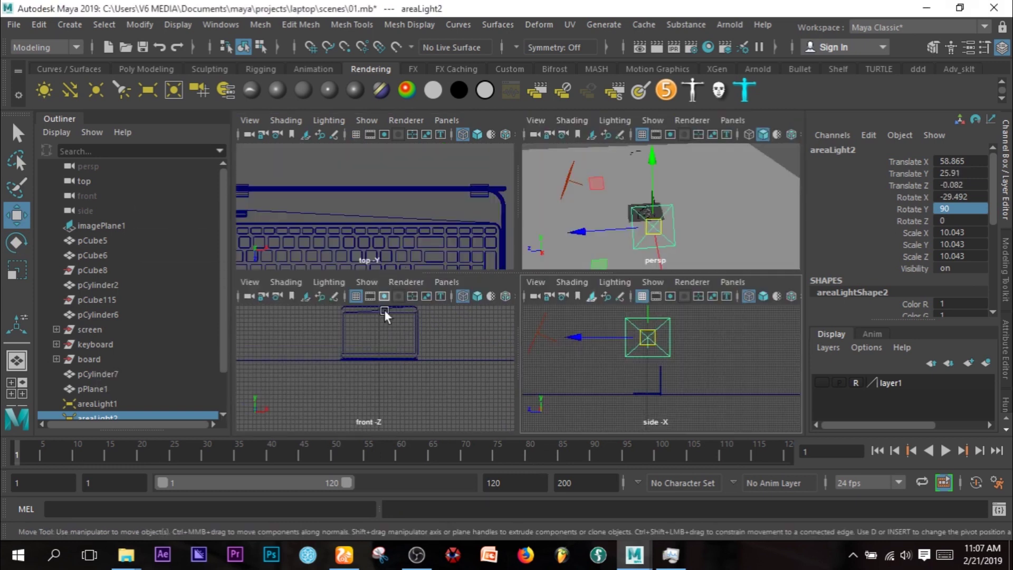
pyautogui.press('space')
pyautogui.scroll(2, 391, 355)
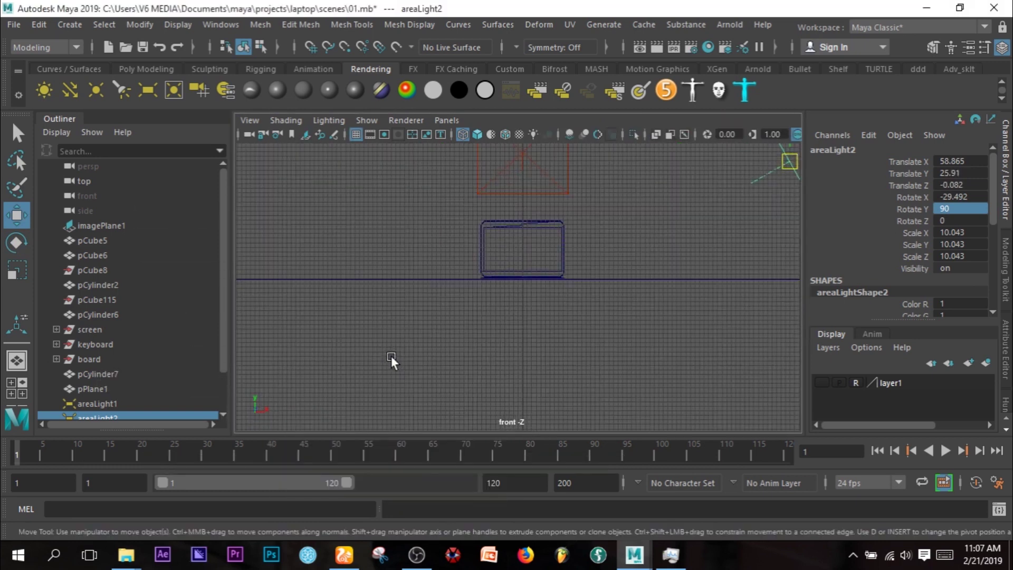
# Step: Frame the laptop at a three-quarter angle in the perspective view and render it with Arnold
pyautogui.press('space')
pyautogui.press('space')
pyautogui.press('a')
pyautogui.keyDown('alt'); pyautogui.moveTo(549, 275); pyautogui.dragTo(625, 331); pyautogui.keyUp('alt')
pyautogui.keyDown('alt'); pyautogui.moveTo(664, 256); pyautogui.dragTo(635, 259); pyautogui.keyUp('alt')
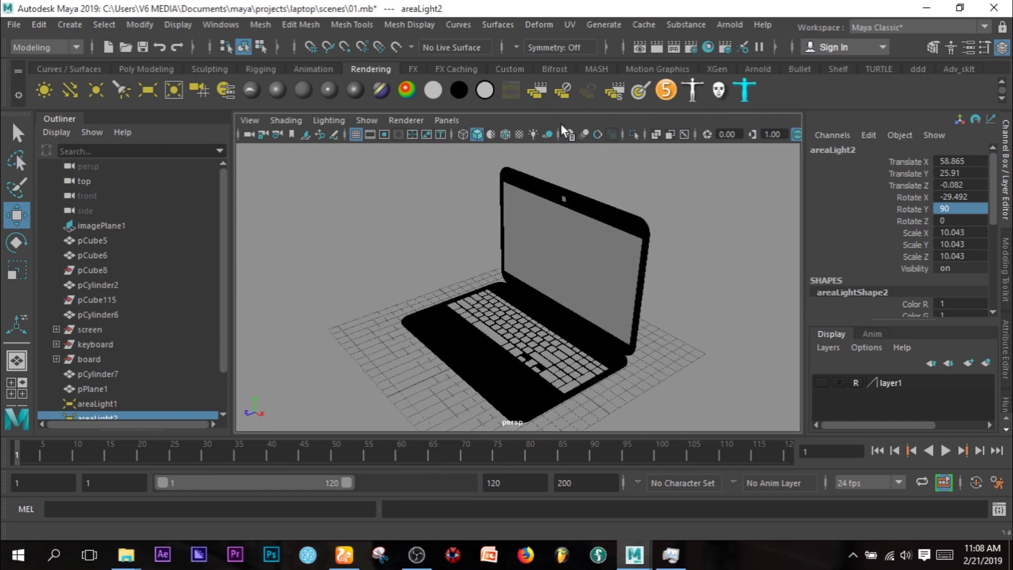
pyautogui.click(730, 24)
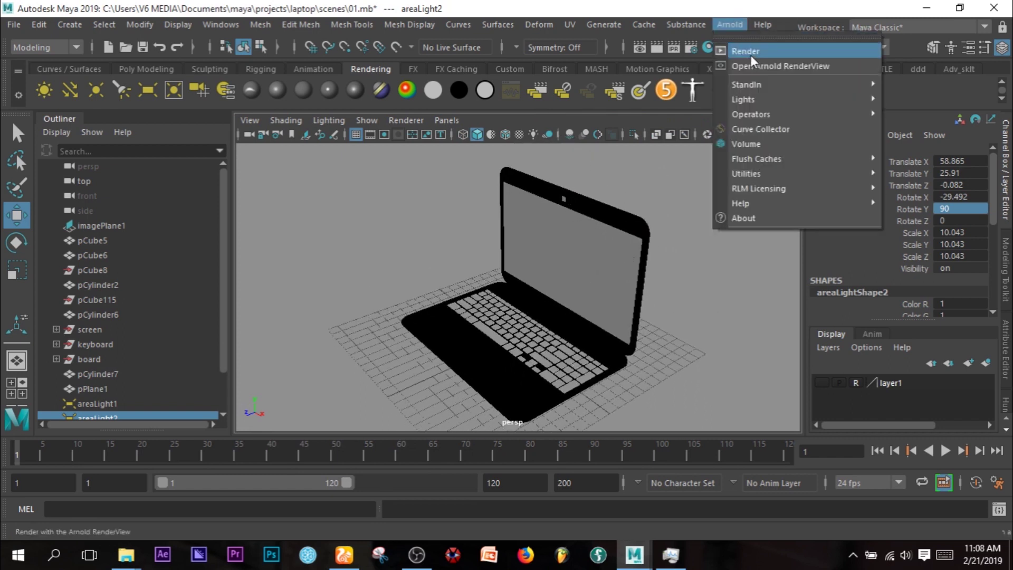
pyautogui.click(752, 51)
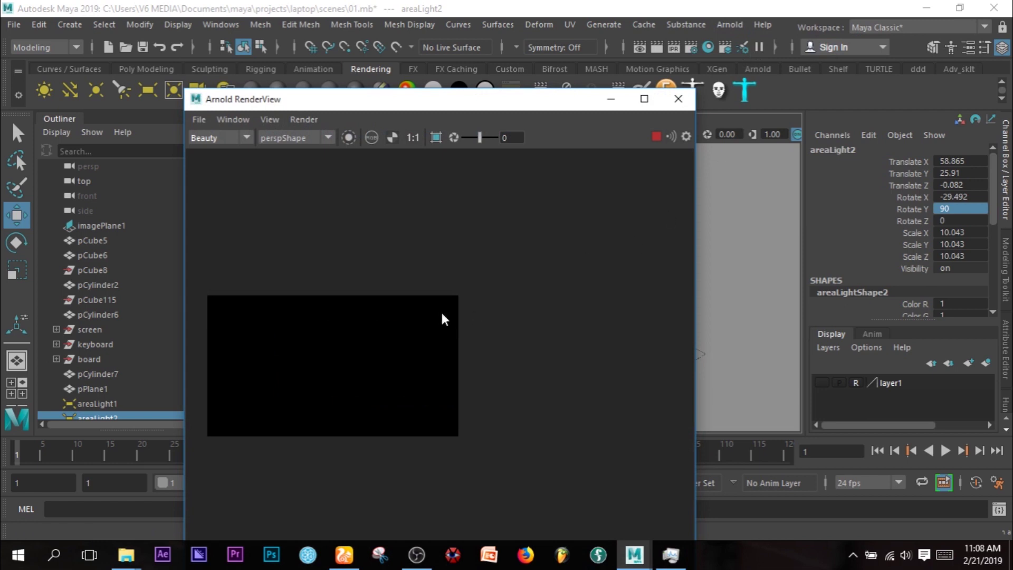
pyautogui.scroll(2, 332, 350)
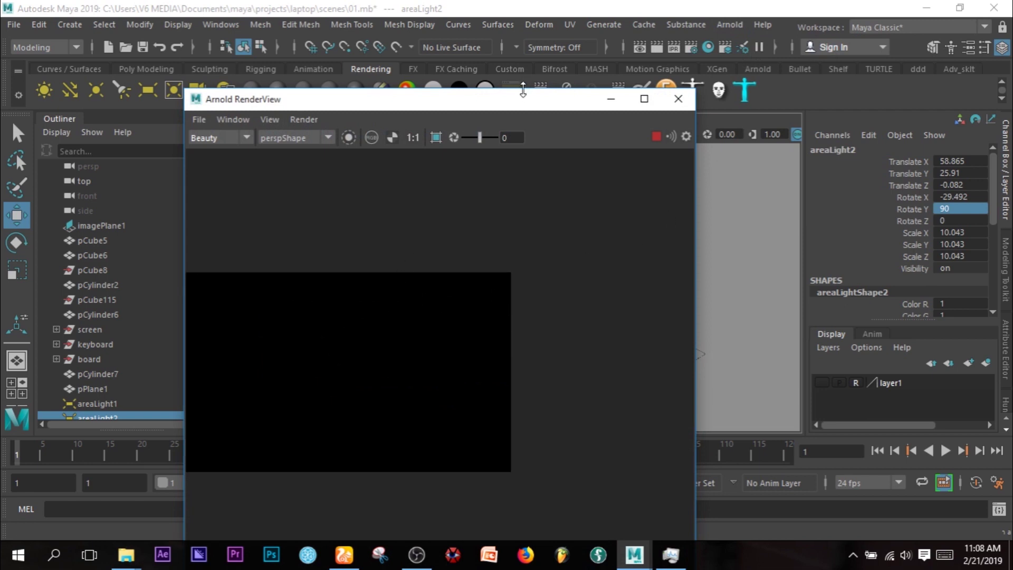
# Step: Set the intensity of areaLight1 to 100
pyautogui.click(82, 405)
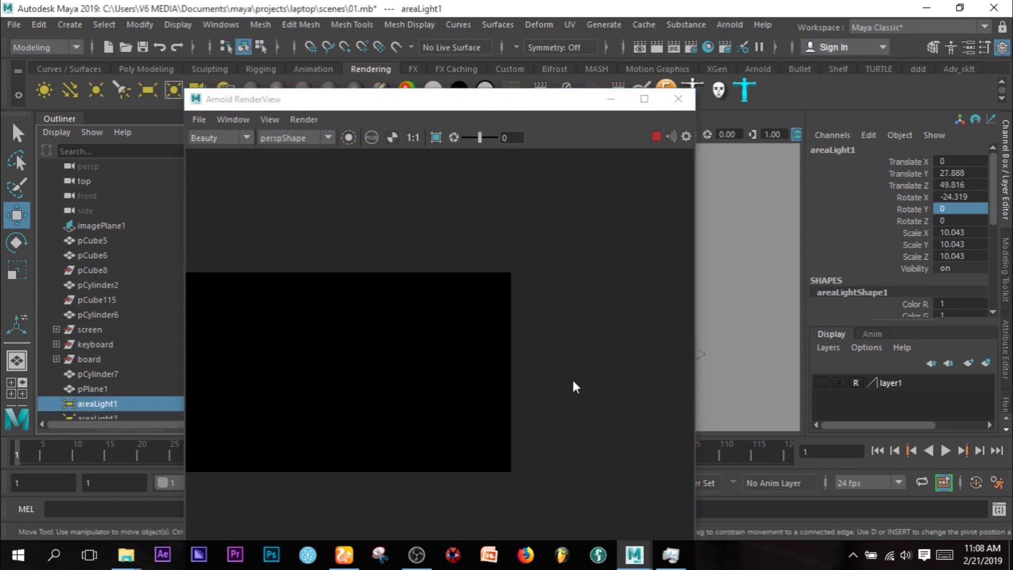
pyautogui.scroll(-5, 965, 238)
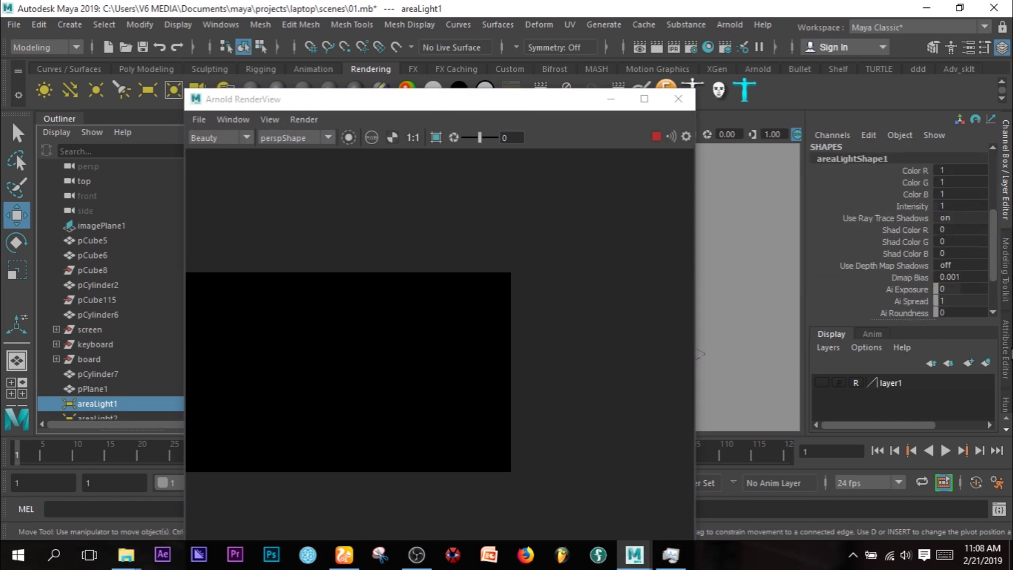
pyautogui.click(1006, 350)
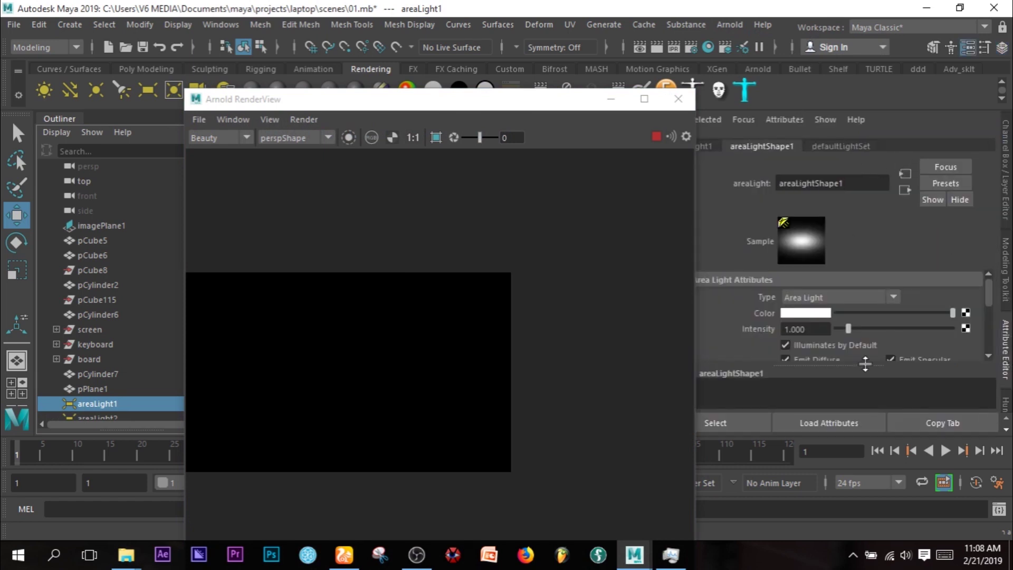
pyautogui.moveTo(848, 328); pyautogui.dragTo(952, 329)
pyautogui.doubleClick(801, 328)
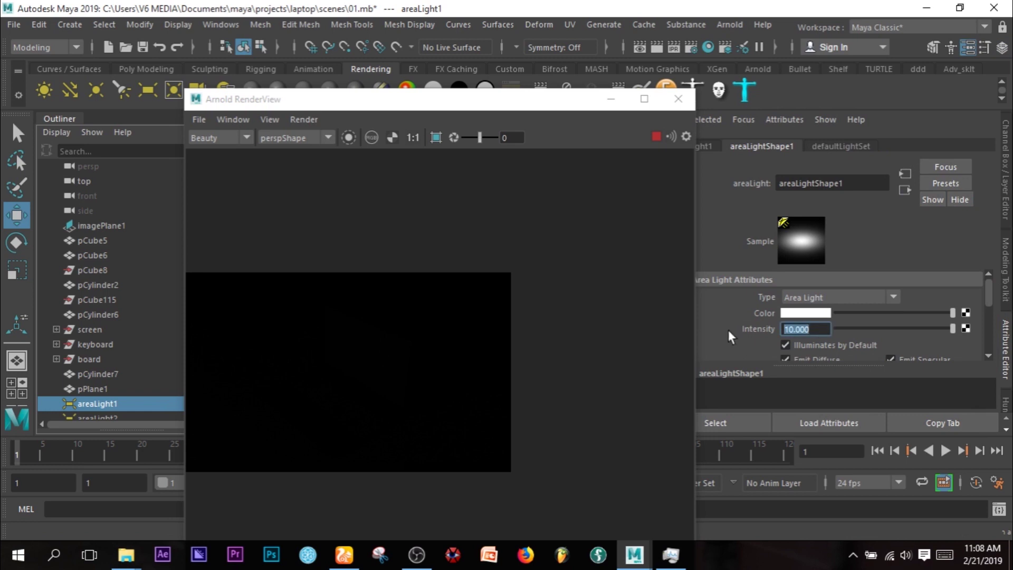
pyautogui.write('100')
pyautogui.press('Return')
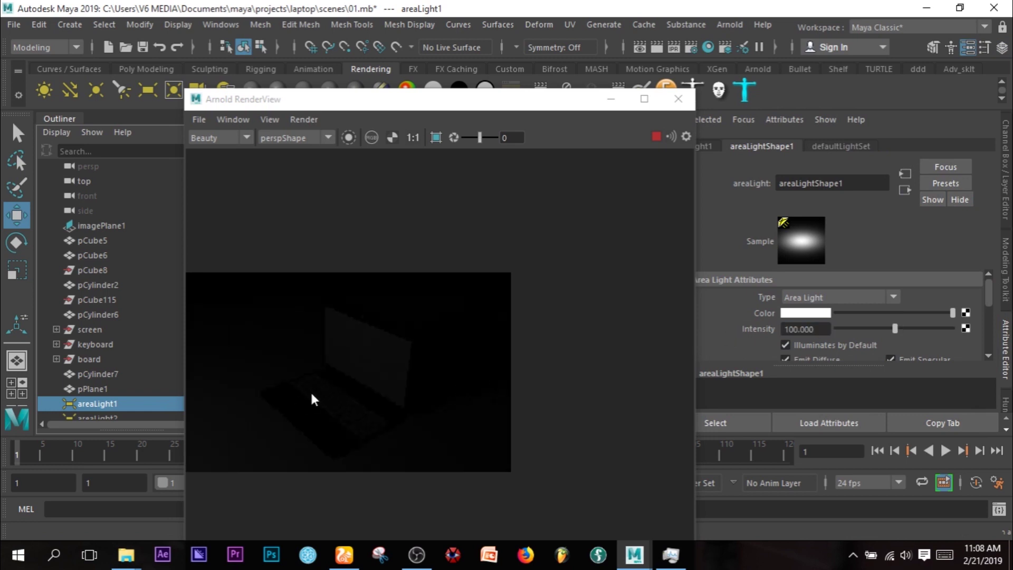
# Step: Set the intensity of areaLight2 to 200
pyautogui.click(87, 418)
pyautogui.moveTo(846, 329); pyautogui.dragTo(953, 328)
pyautogui.write('200')
pyautogui.press('Return')
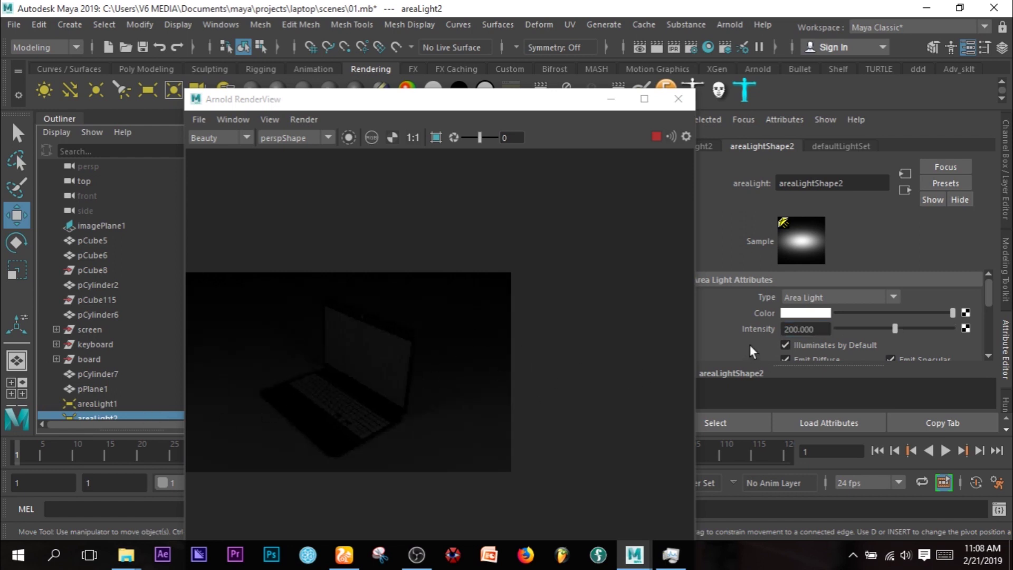
# Step: Raise the Arnold exposure of areaLight2 to about 2.566
pyautogui.scroll(-2, 749, 350)
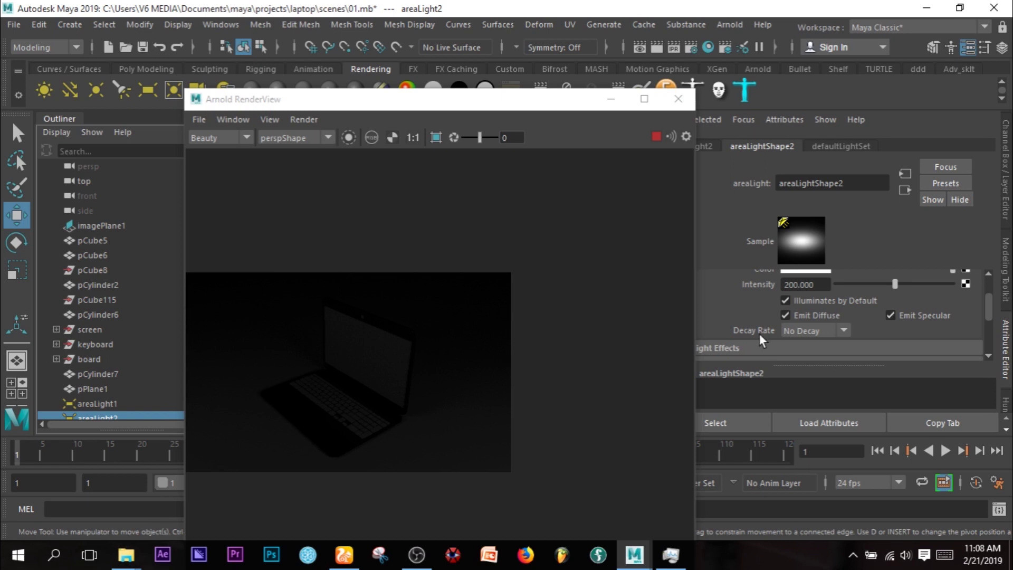
pyautogui.scroll(-3, 753, 318)
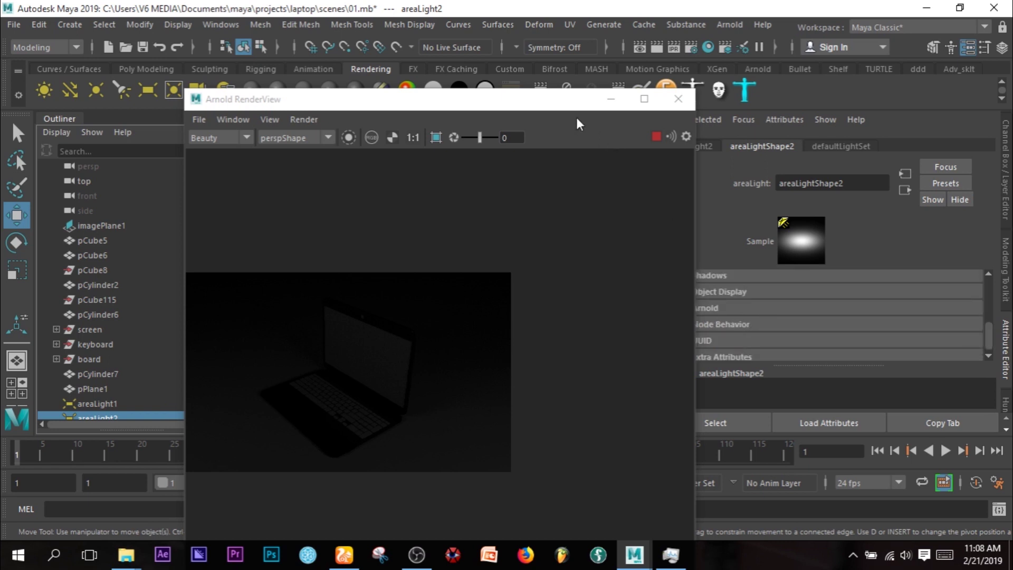
pyautogui.moveTo(586, 99); pyautogui.dragTo(527, 93)
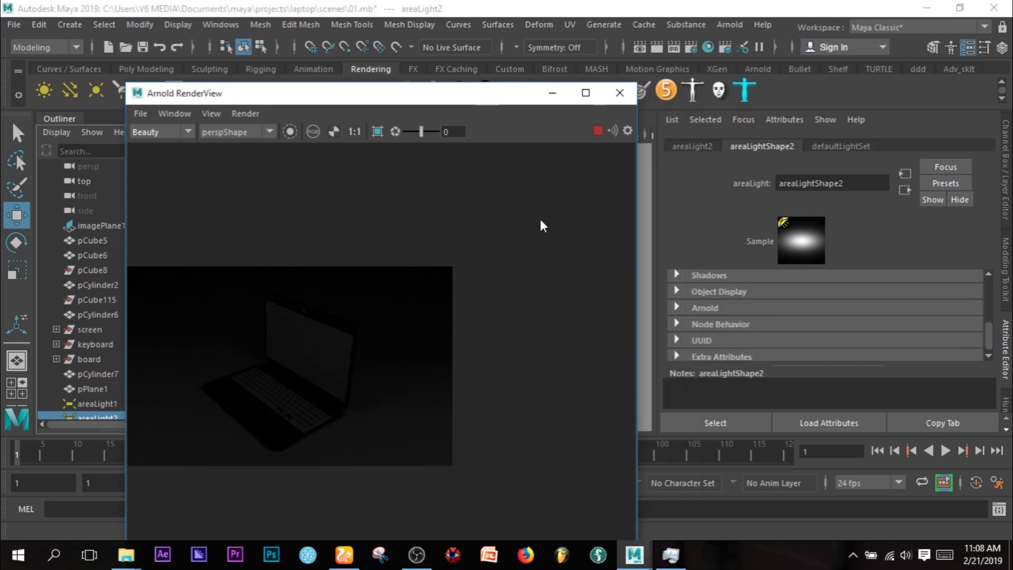
pyautogui.click(715, 304)
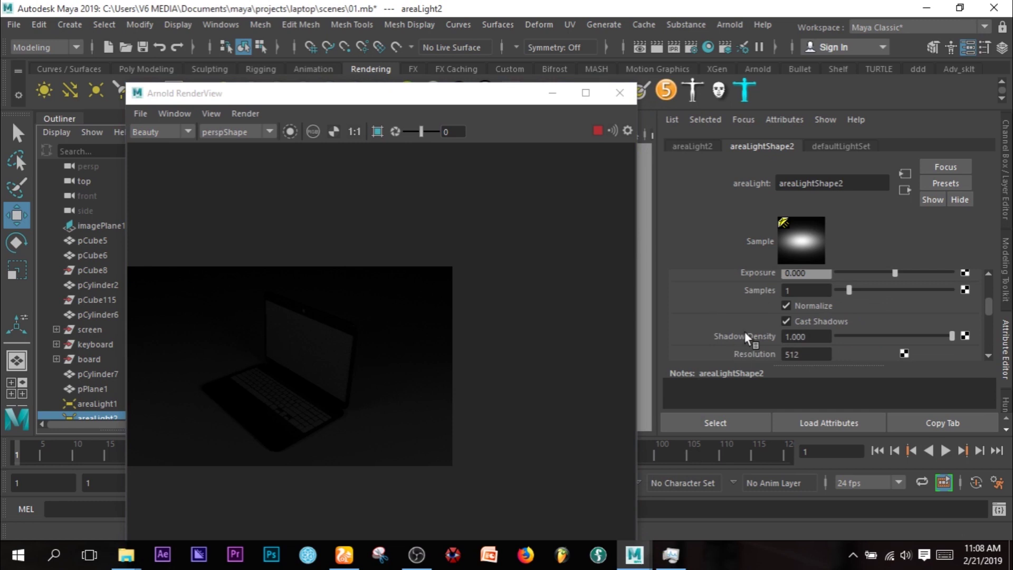
pyautogui.moveTo(908, 273); pyautogui.dragTo(921, 272)
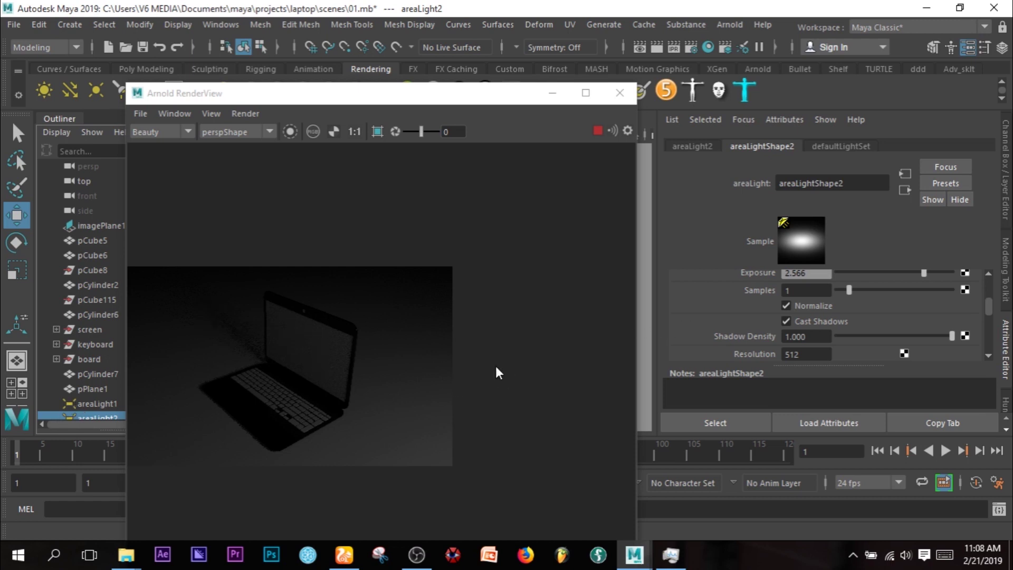
# Step: Raise the Arnold exposure of areaLight1 to about 2.697
pyautogui.click(94, 402)
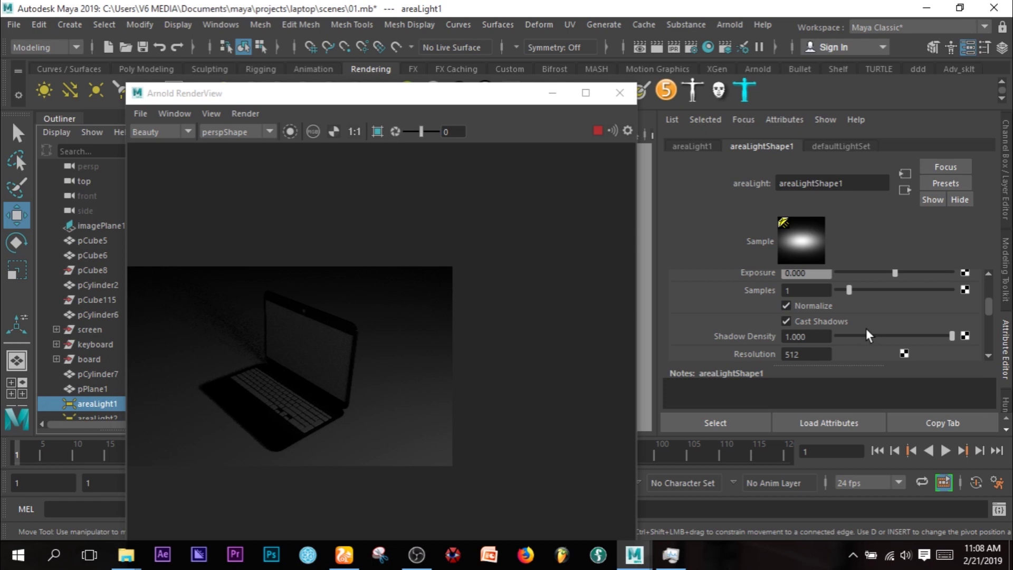
pyautogui.moveTo(897, 276); pyautogui.dragTo(922, 273)
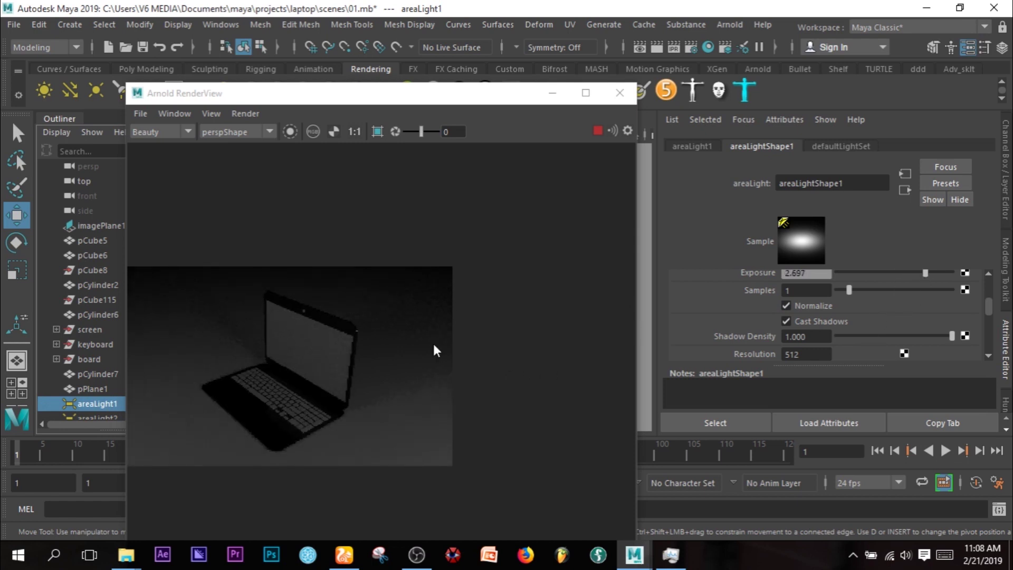
# Step: Examine the area-light render of the laptop from the front, from behind and from a low angle
pyautogui.scroll(1, 422, 358)
pyautogui.moveTo(481, 101); pyautogui.dragTo(547, 87)
pyautogui.scroll(-1, 429, 331)
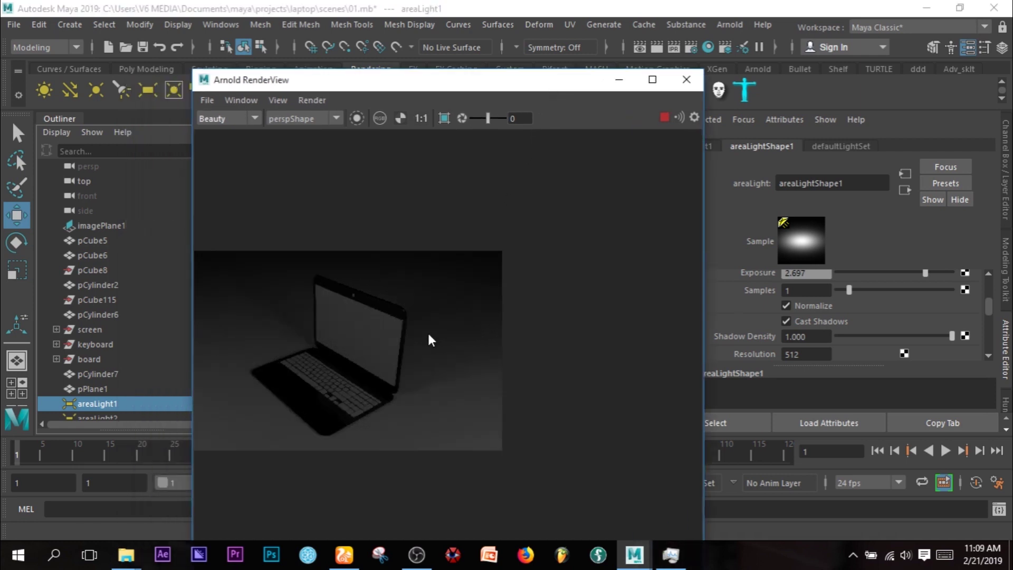
pyautogui.moveTo(532, 84); pyautogui.dragTo(814, 78)
pyautogui.keyDown('alt'); pyautogui.moveTo(403, 294); pyautogui.dragTo(396, 324); pyautogui.keyUp('alt')
pyautogui.scroll(4, 388, 348)
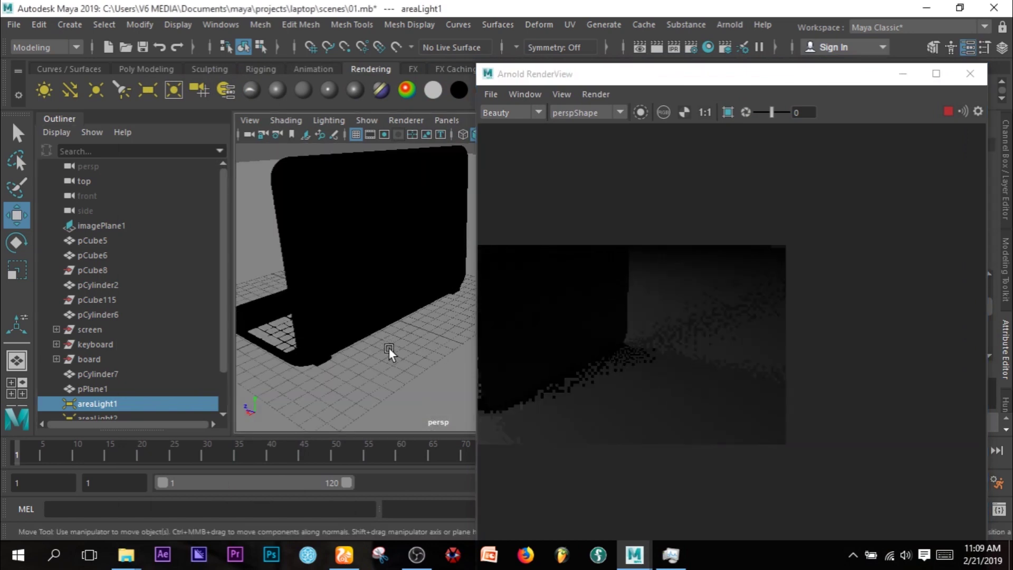
pyautogui.scroll(-4, 362, 355)
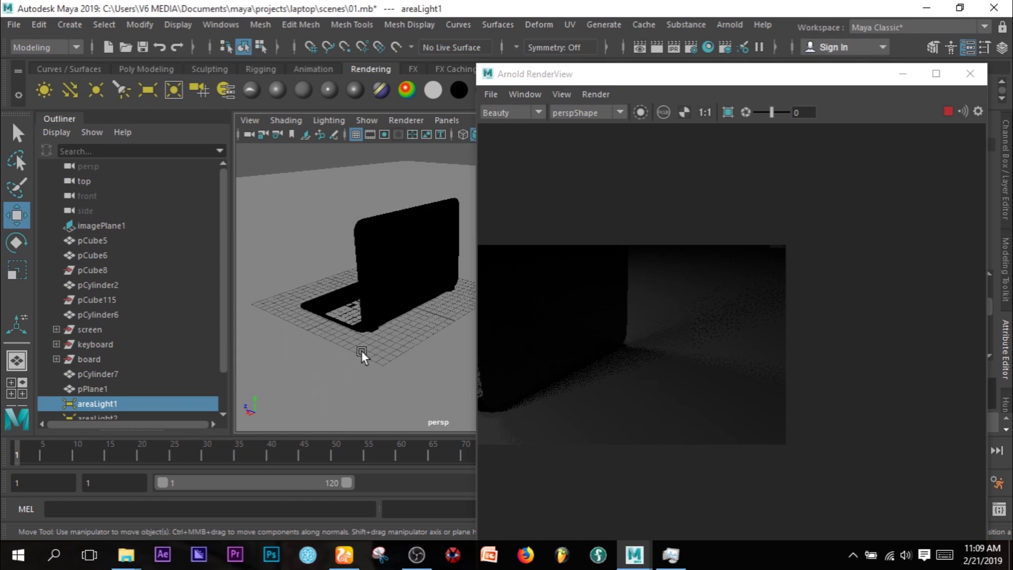
pyautogui.keyDown('alt'); pyautogui.moveTo(361, 355); pyautogui.dragTo(345, 307); pyautogui.keyUp('alt')
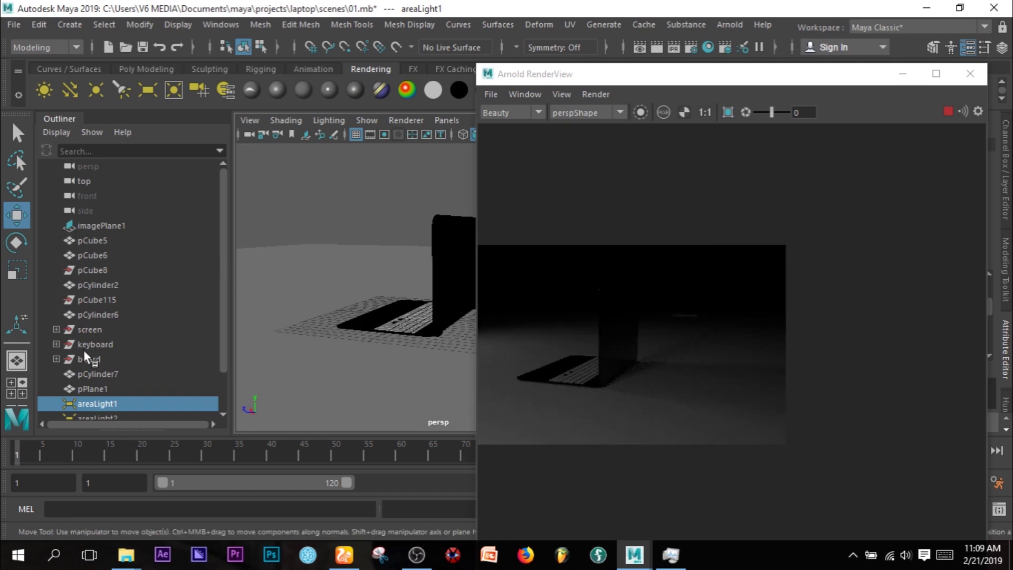
# Step: Add an Arnold skydome light to the scene and frame the open laptop from the front
pyautogui.click(738, 26)
pyautogui.moveTo(790, 101)
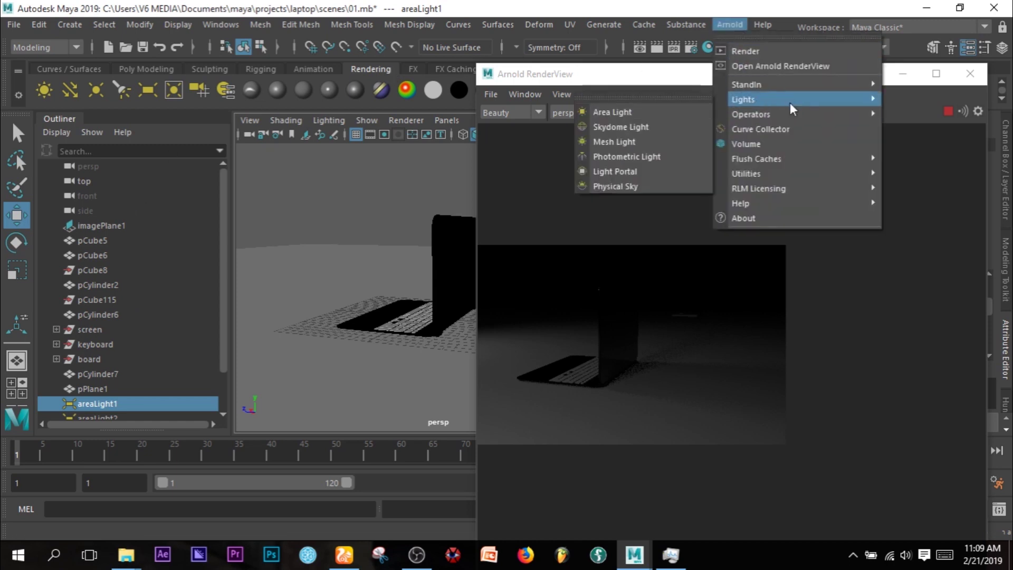
pyautogui.click(640, 131)
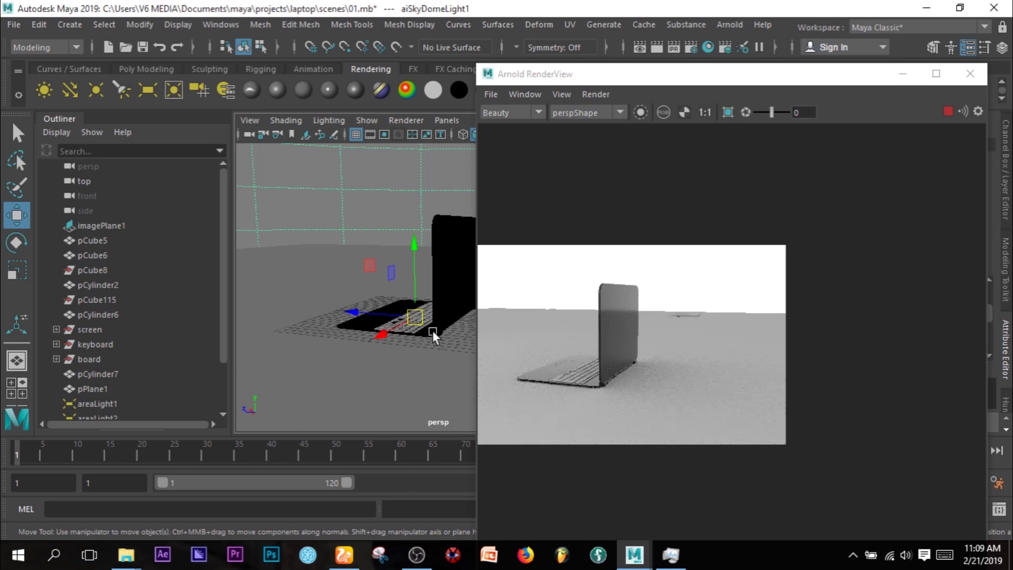
pyautogui.keyDown('alt'); pyautogui.moveTo(337, 368); pyautogui.dragTo(390, 330); pyautogui.keyUp('alt')
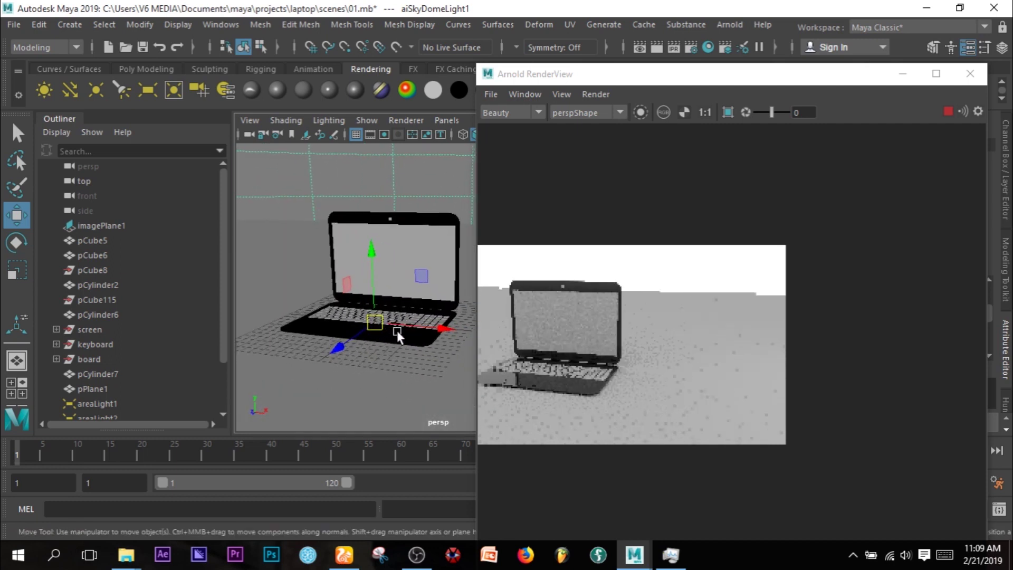
pyautogui.keyDown('alt'); pyautogui.moveTo(403, 321); pyautogui.dragTo(444, 335, button='right'); pyautogui.keyUp('alt')
pyautogui.moveTo(444, 335)
pyautogui.keyDown('alt'); pyautogui.mouseDown()
pyautogui.moveTo(396, 326)
pyautogui.moveTo(438, 333)
pyautogui.mouseUp(); pyautogui.keyUp('alt')
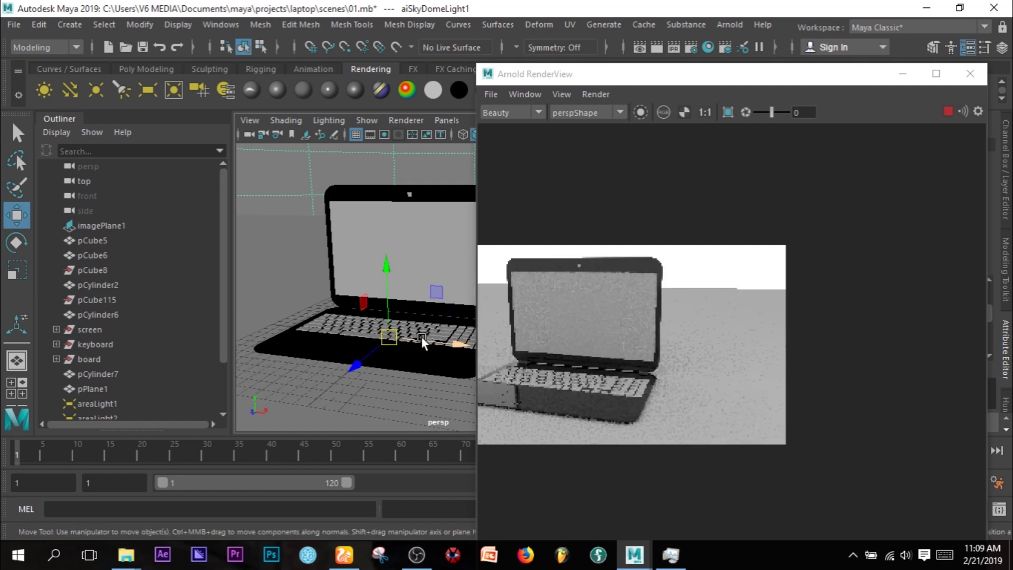
pyautogui.keyDown('alt'); pyautogui.moveTo(412, 348); pyautogui.dragTo(445, 327, button='middle'); pyautogui.keyUp('alt')
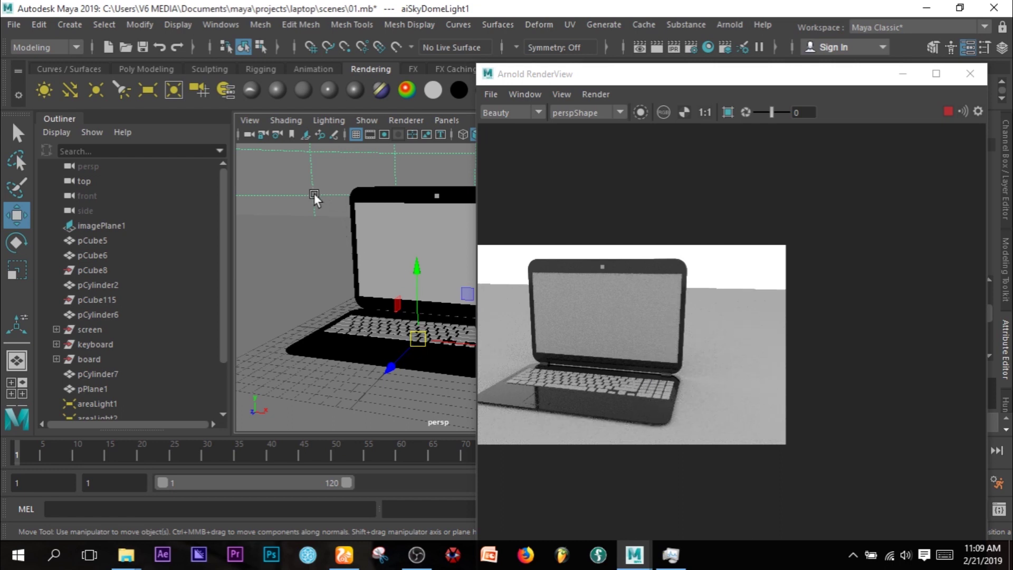
# Step: Map the skydome light's color to a file texture using the image empty_kitchen_pano.jpg
pyautogui.moveTo(598, 75); pyautogui.dragTo(302, 79)
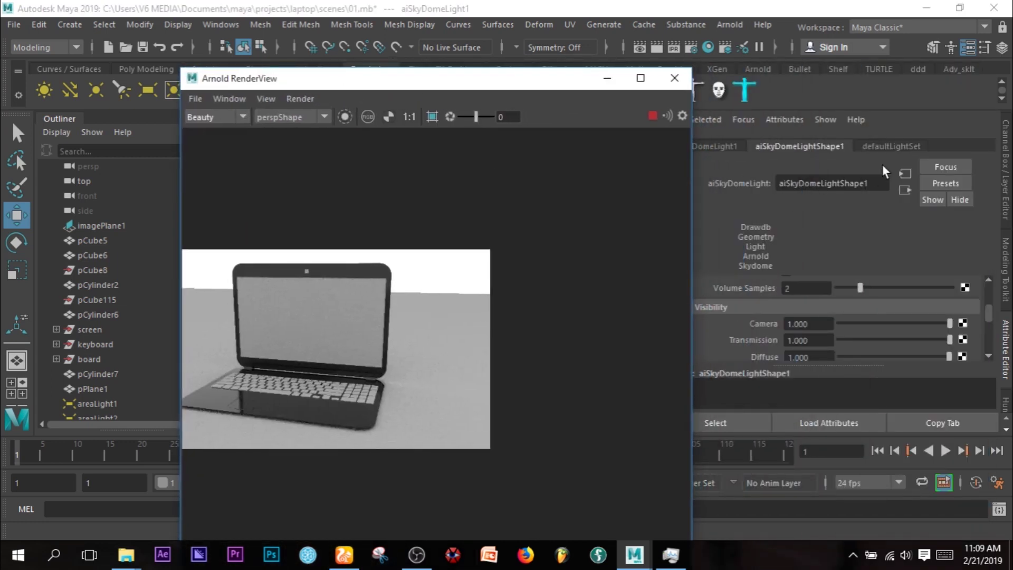
pyautogui.scroll(6, 866, 289)
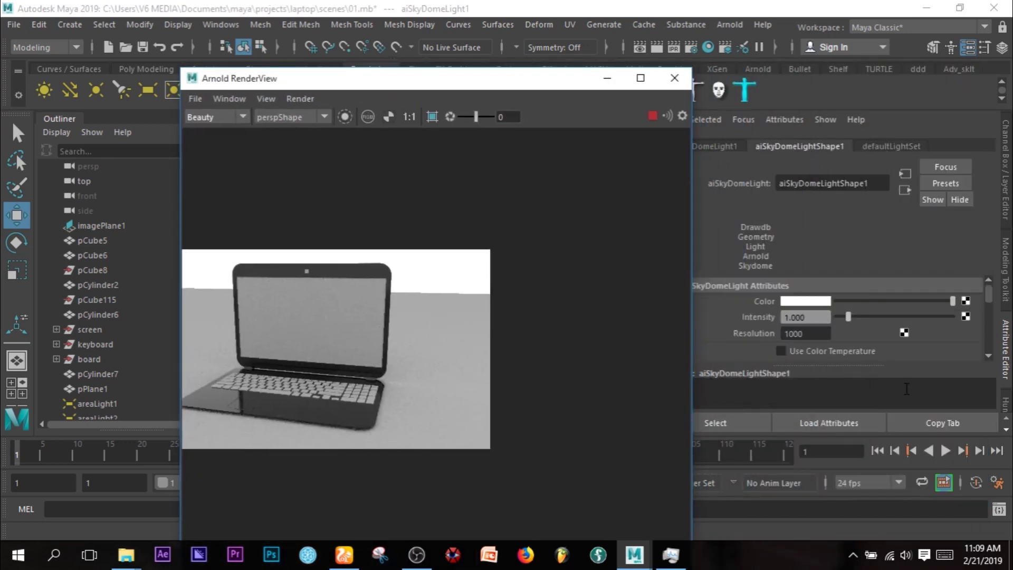
pyautogui.click(966, 302)
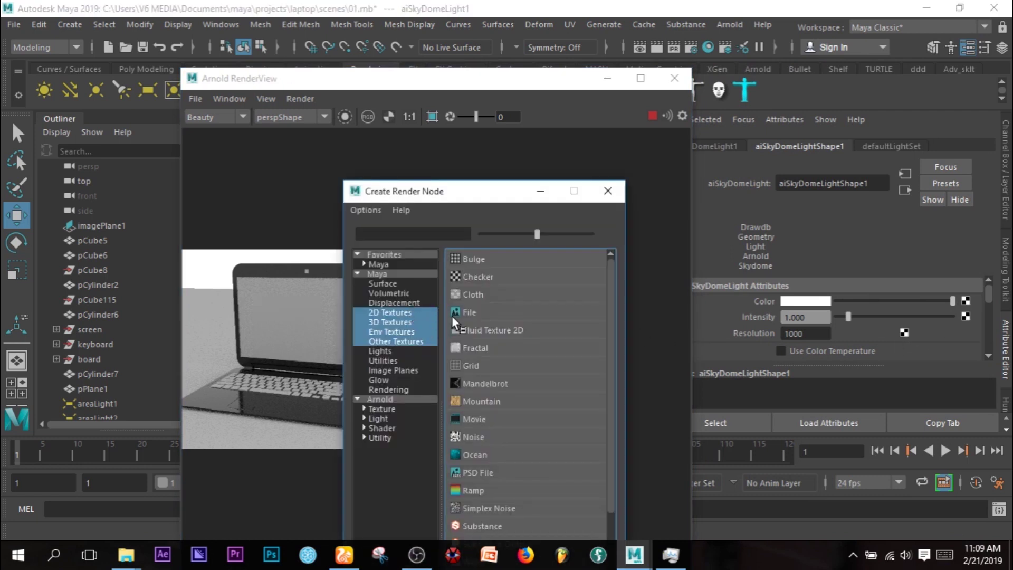
pyautogui.click(453, 314)
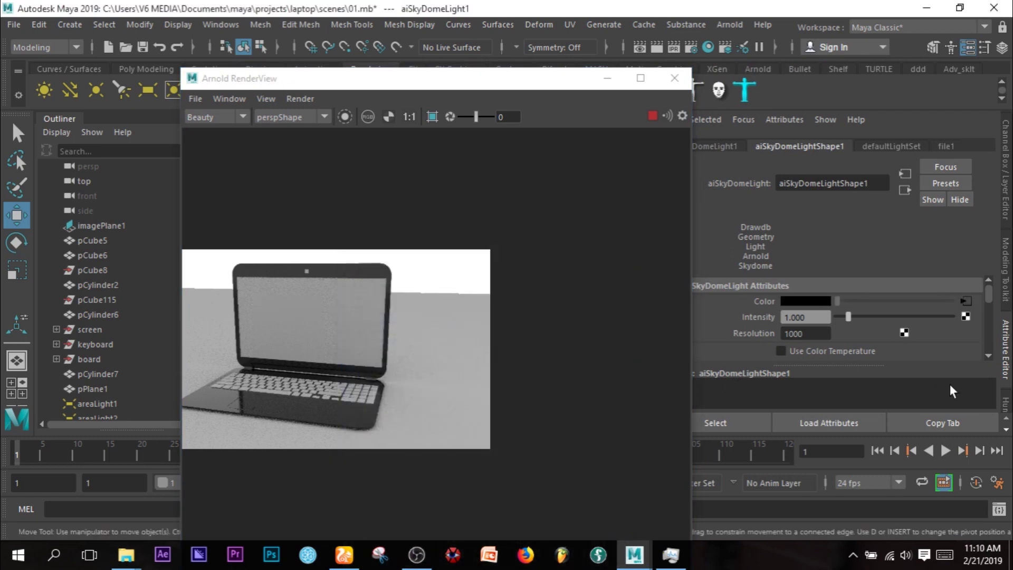
pyautogui.click(968, 348)
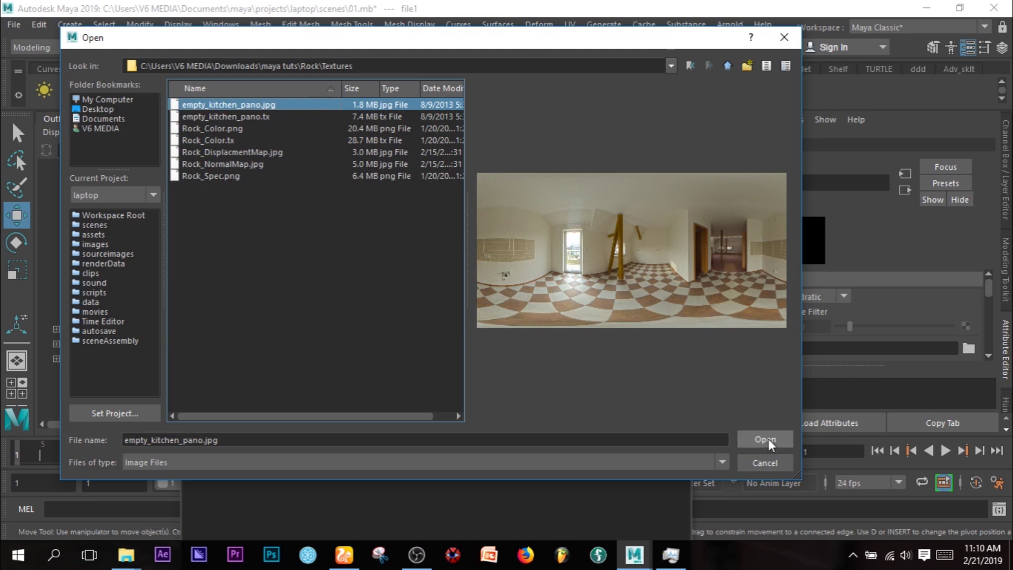
pyautogui.click(767, 439)
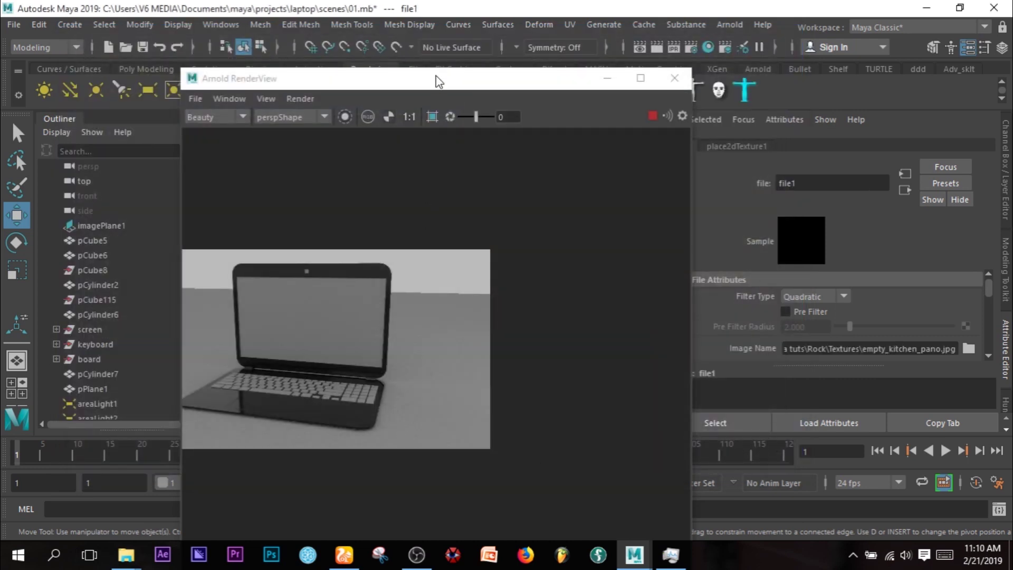
# Step: Examine the render with the kitchen panorama from farther away, up close and behind the laptop
pyautogui.moveTo(436, 82); pyautogui.dragTo(643, 86)
pyautogui.scroll(-3, 314, 228)
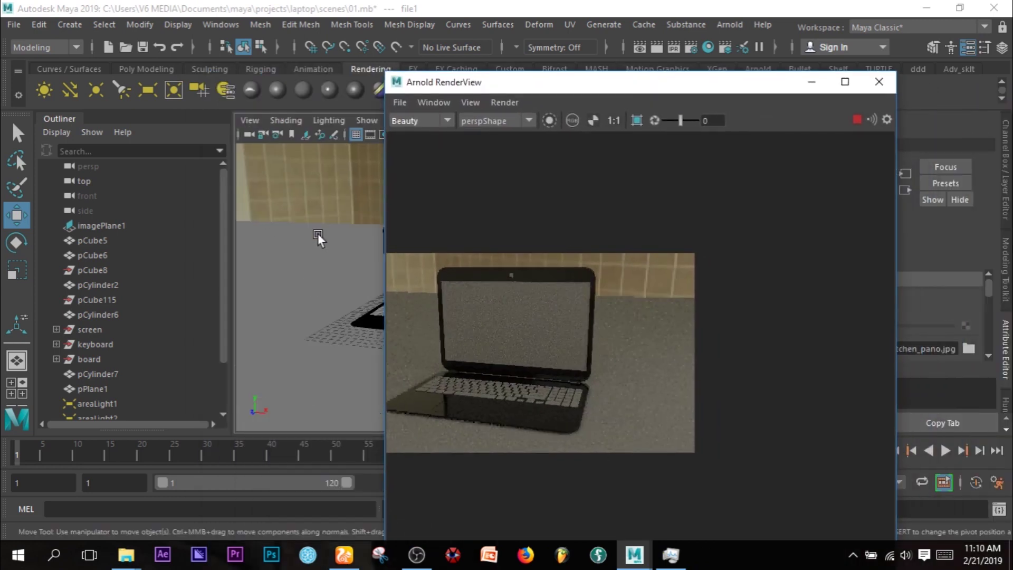
pyautogui.scroll(-3, 318, 234)
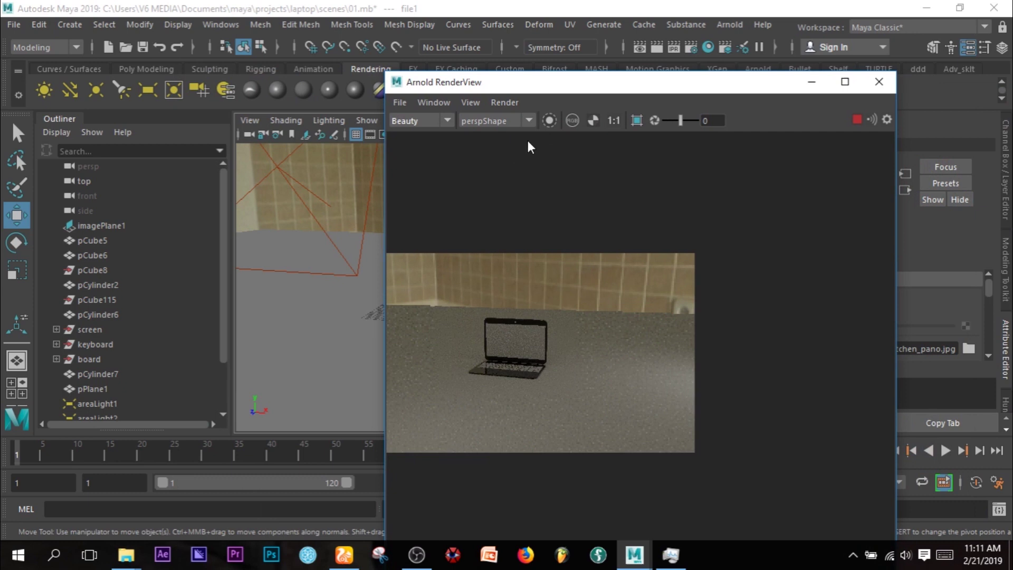
pyautogui.moveTo(585, 84); pyautogui.dragTo(765, 72)
pyautogui.scroll(5, 495, 237)
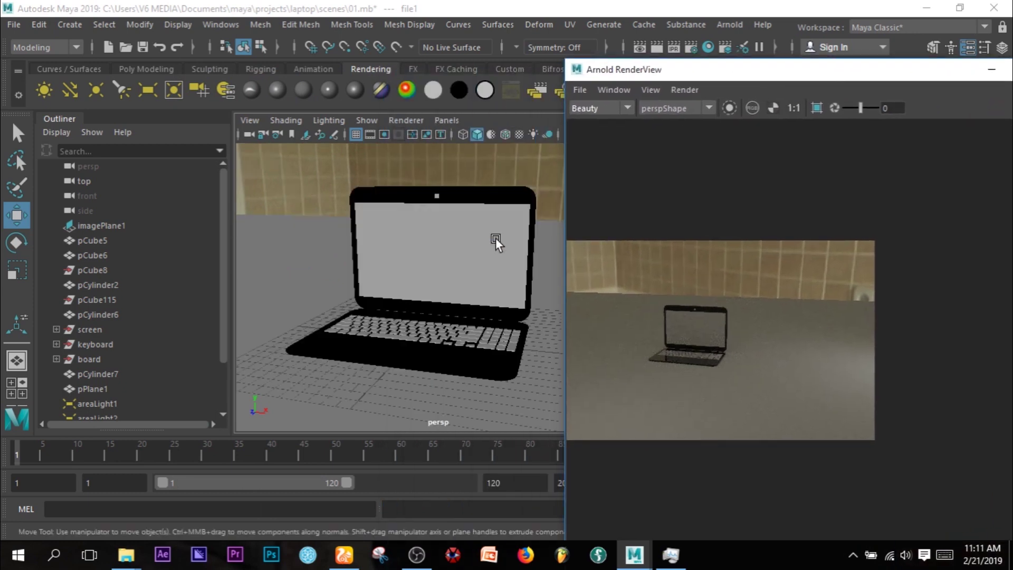
pyautogui.keyDown('alt'); pyautogui.moveTo(516, 328); pyautogui.dragTo(322, 314); pyautogui.keyUp('alt')
pyautogui.keyDown('alt'); pyautogui.moveTo(399, 304); pyautogui.dragTo(400, 315); pyautogui.keyUp('alt')
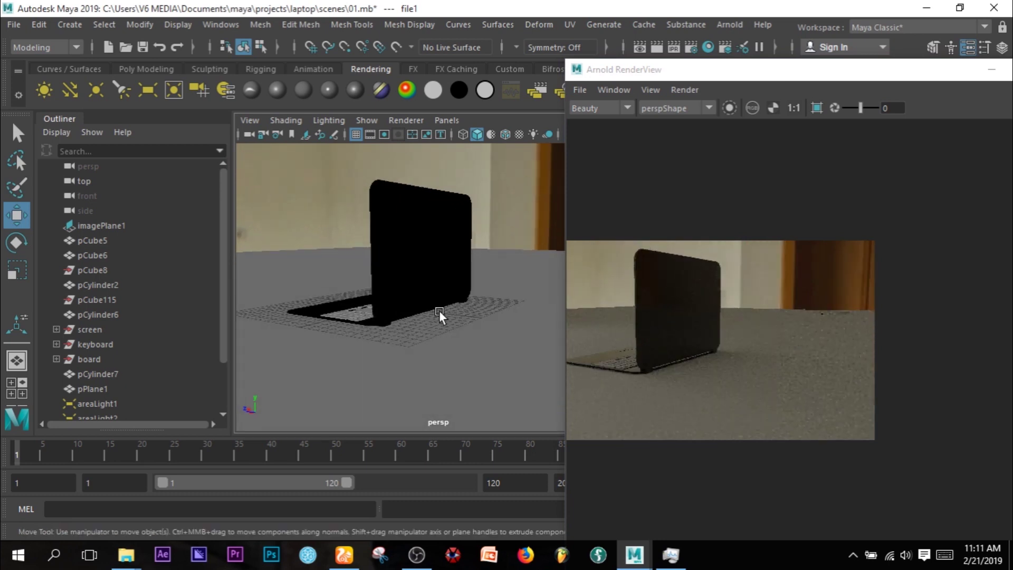
pyautogui.keyDown('alt'); pyautogui.moveTo(486, 351); pyautogui.dragTo(500, 352); pyautogui.keyUp('alt')
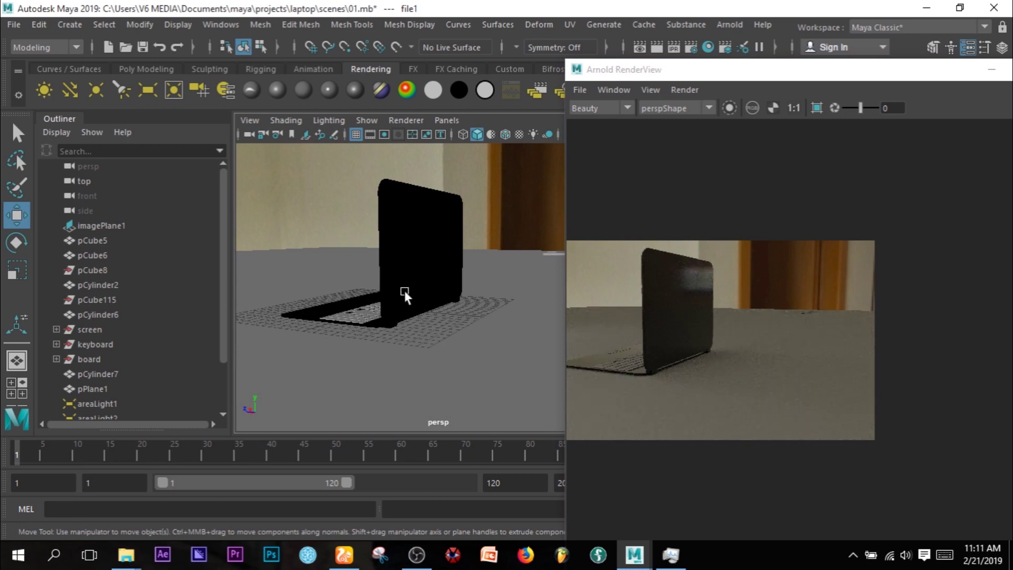
# Step: Try to rotate the laptop and floor plane together by about 68.6° around the vertical axis
pyautogui.moveTo(344, 271); pyautogui.dragTo(474, 331)
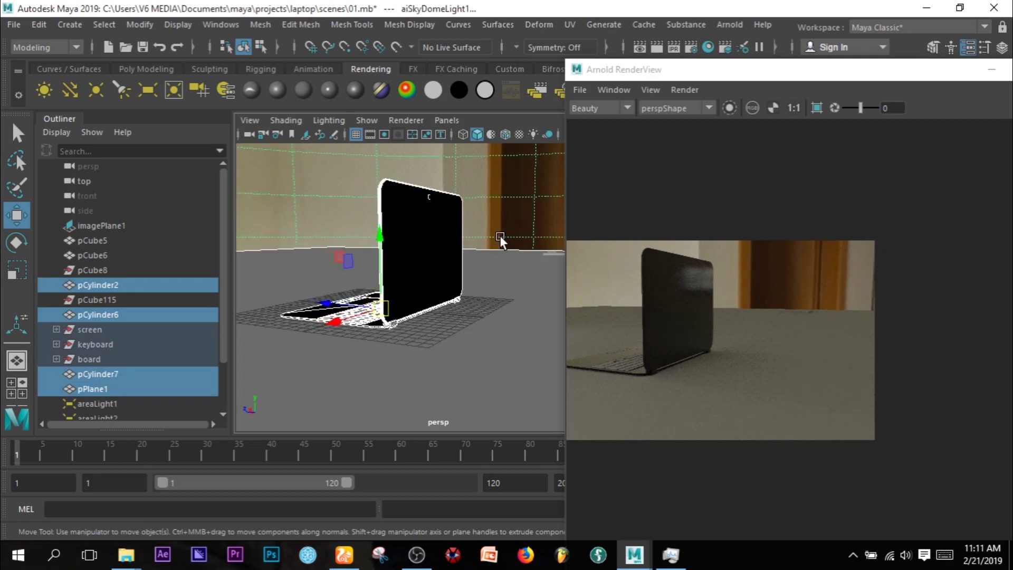
pyautogui.press('e')
pyautogui.moveTo(449, 311); pyautogui.dragTo(410, 368)
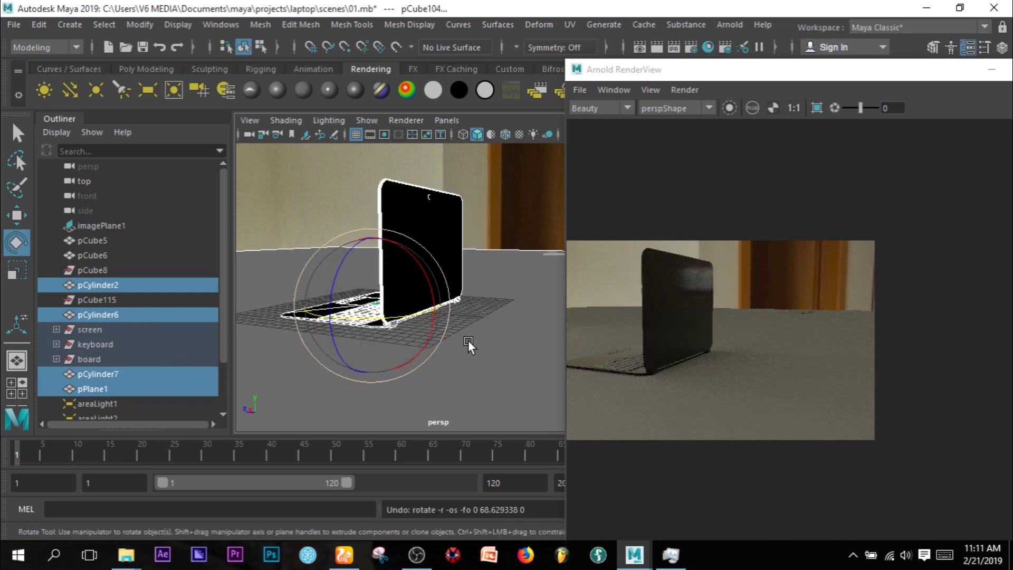
pyautogui.click(519, 205)
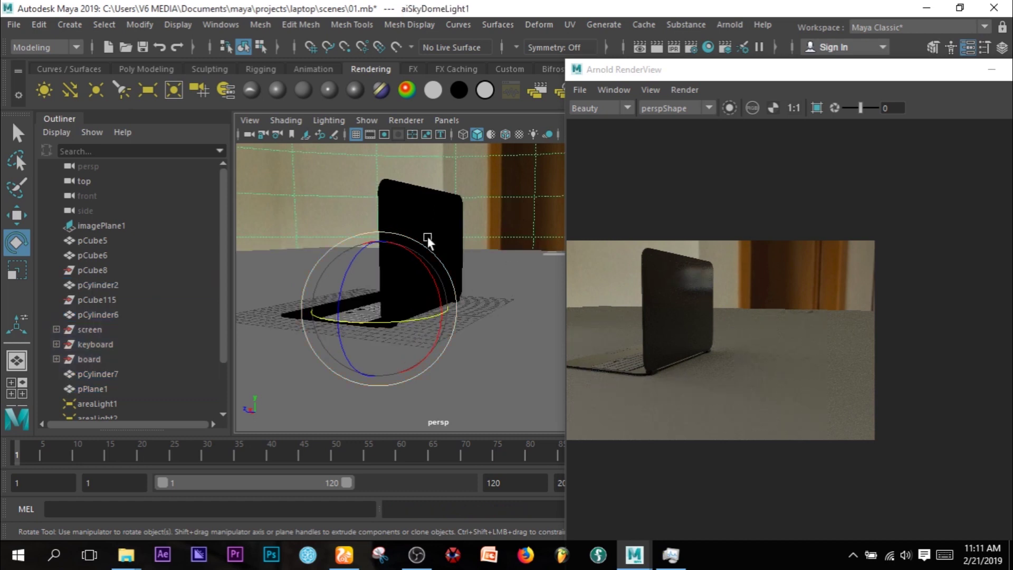
# Step: Raise the floor plane pPlane1 in the front view until it meets the laptop's underside, then return to the perspective view
pyautogui.keyDown('alt'); pyautogui.moveTo(473, 330); pyautogui.dragTo(477, 351); pyautogui.keyUp('alt')
pyautogui.click(478, 349)
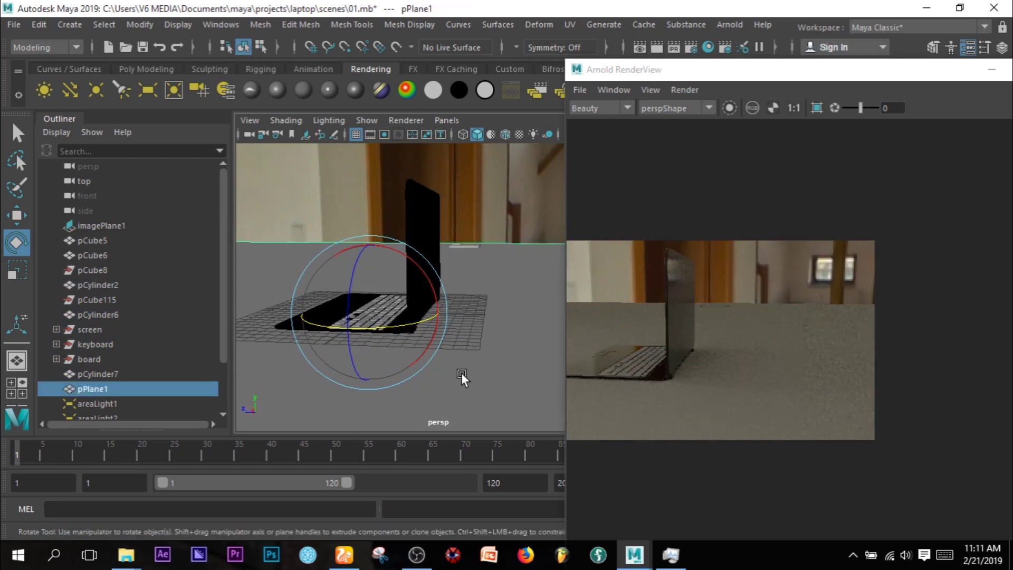
pyautogui.press('w')
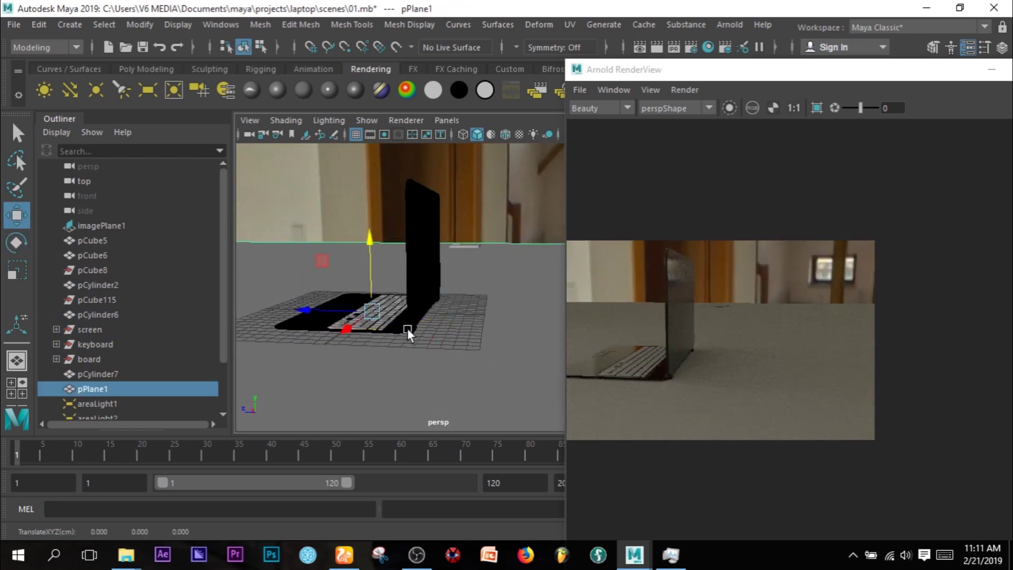
pyautogui.press('space')
pyautogui.press('space')
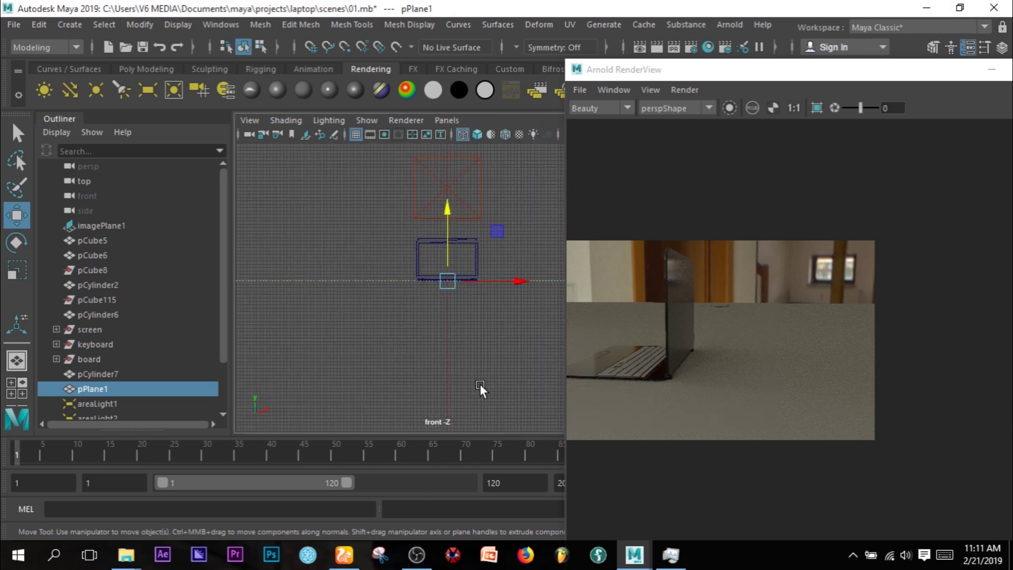
pyautogui.scroll(5, 481, 385)
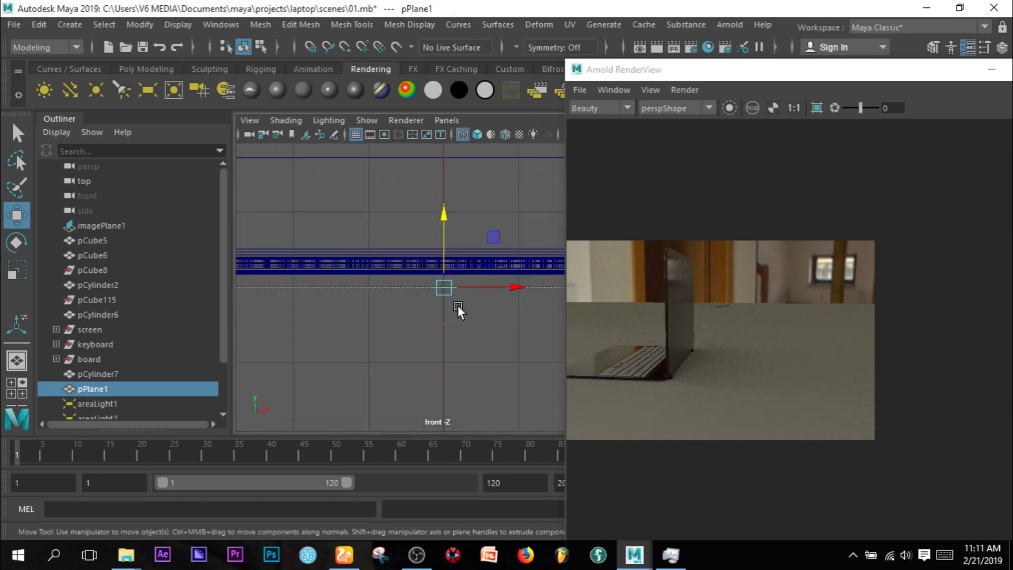
pyautogui.moveTo(443, 211)
pyautogui.mouseDown()
pyautogui.moveTo(444, 241)
pyautogui.moveTo(451, 194)
pyautogui.mouseUp()
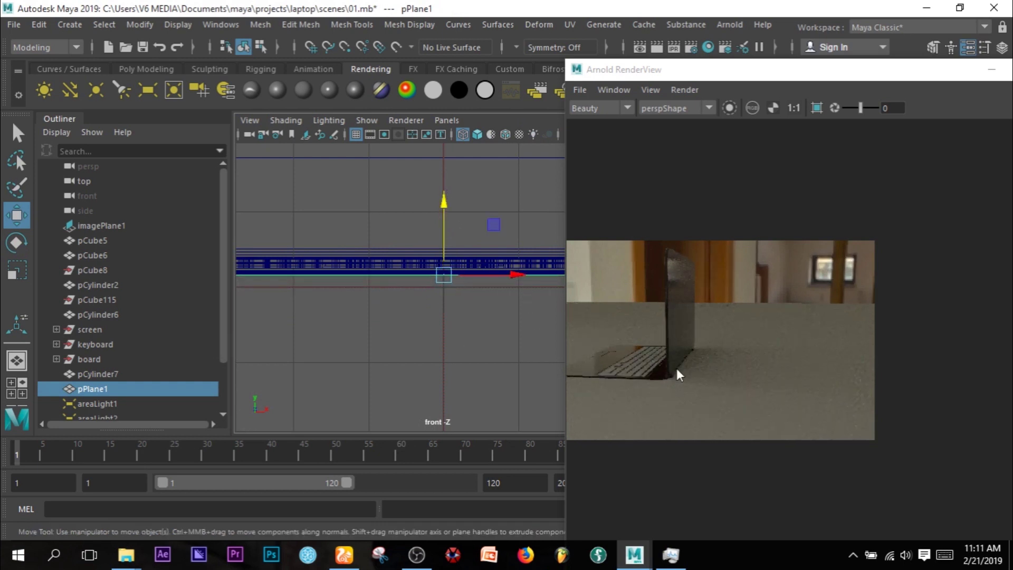
pyautogui.press('space')
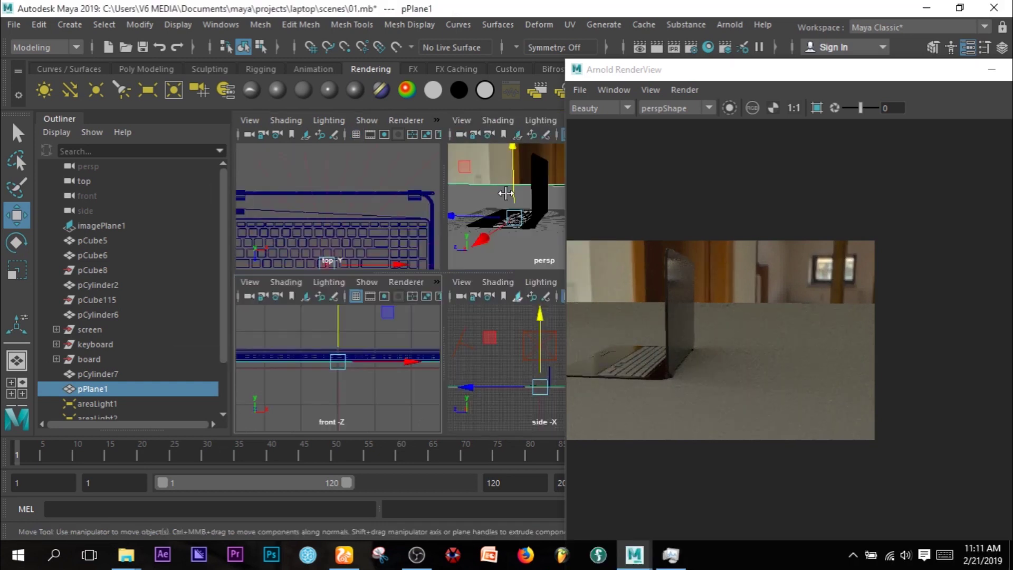
pyautogui.press('space')
pyautogui.keyDown('alt'); pyautogui.moveTo(402, 301); pyautogui.dragTo(479, 315); pyautogui.keyUp('alt')
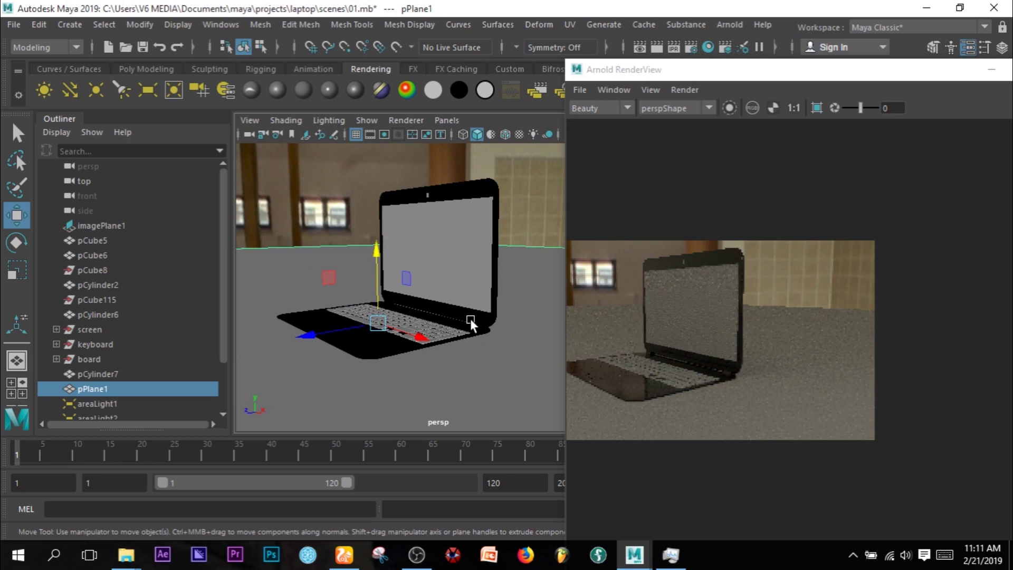
pyautogui.keyDown('alt'); pyautogui.moveTo(448, 367); pyautogui.dragTo(408, 317, button='right'); pyautogui.keyUp('alt')
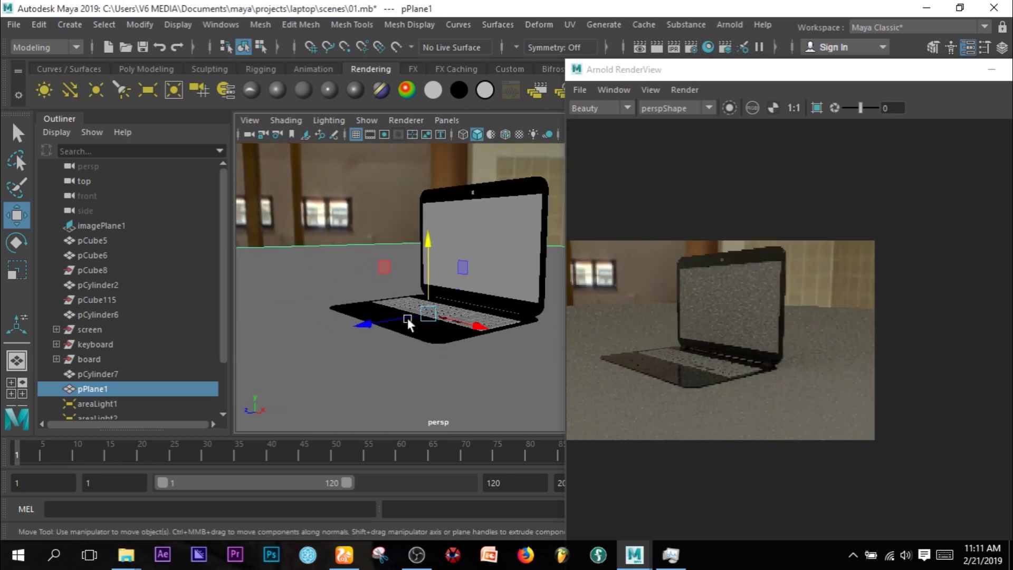